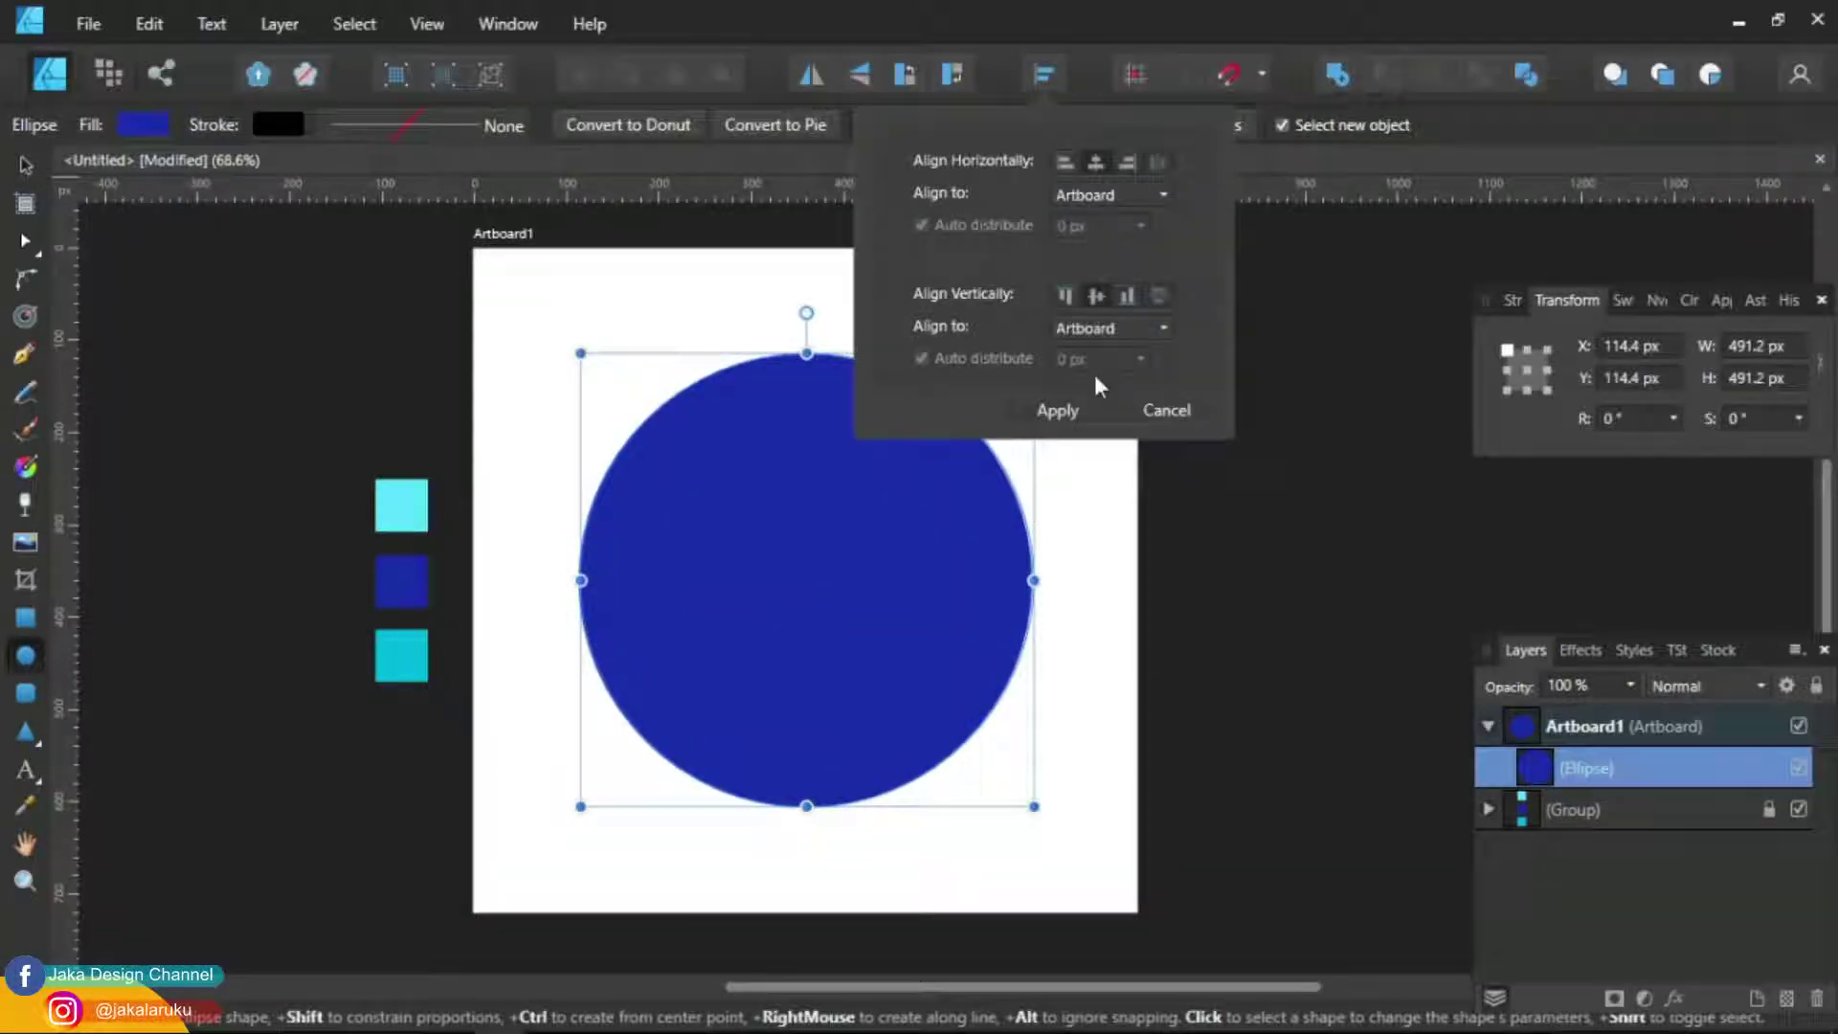
Finish centring the dark blue circle on the artboard and deselect it
{"action": "left_click", "coordinate": [1058, 410]}
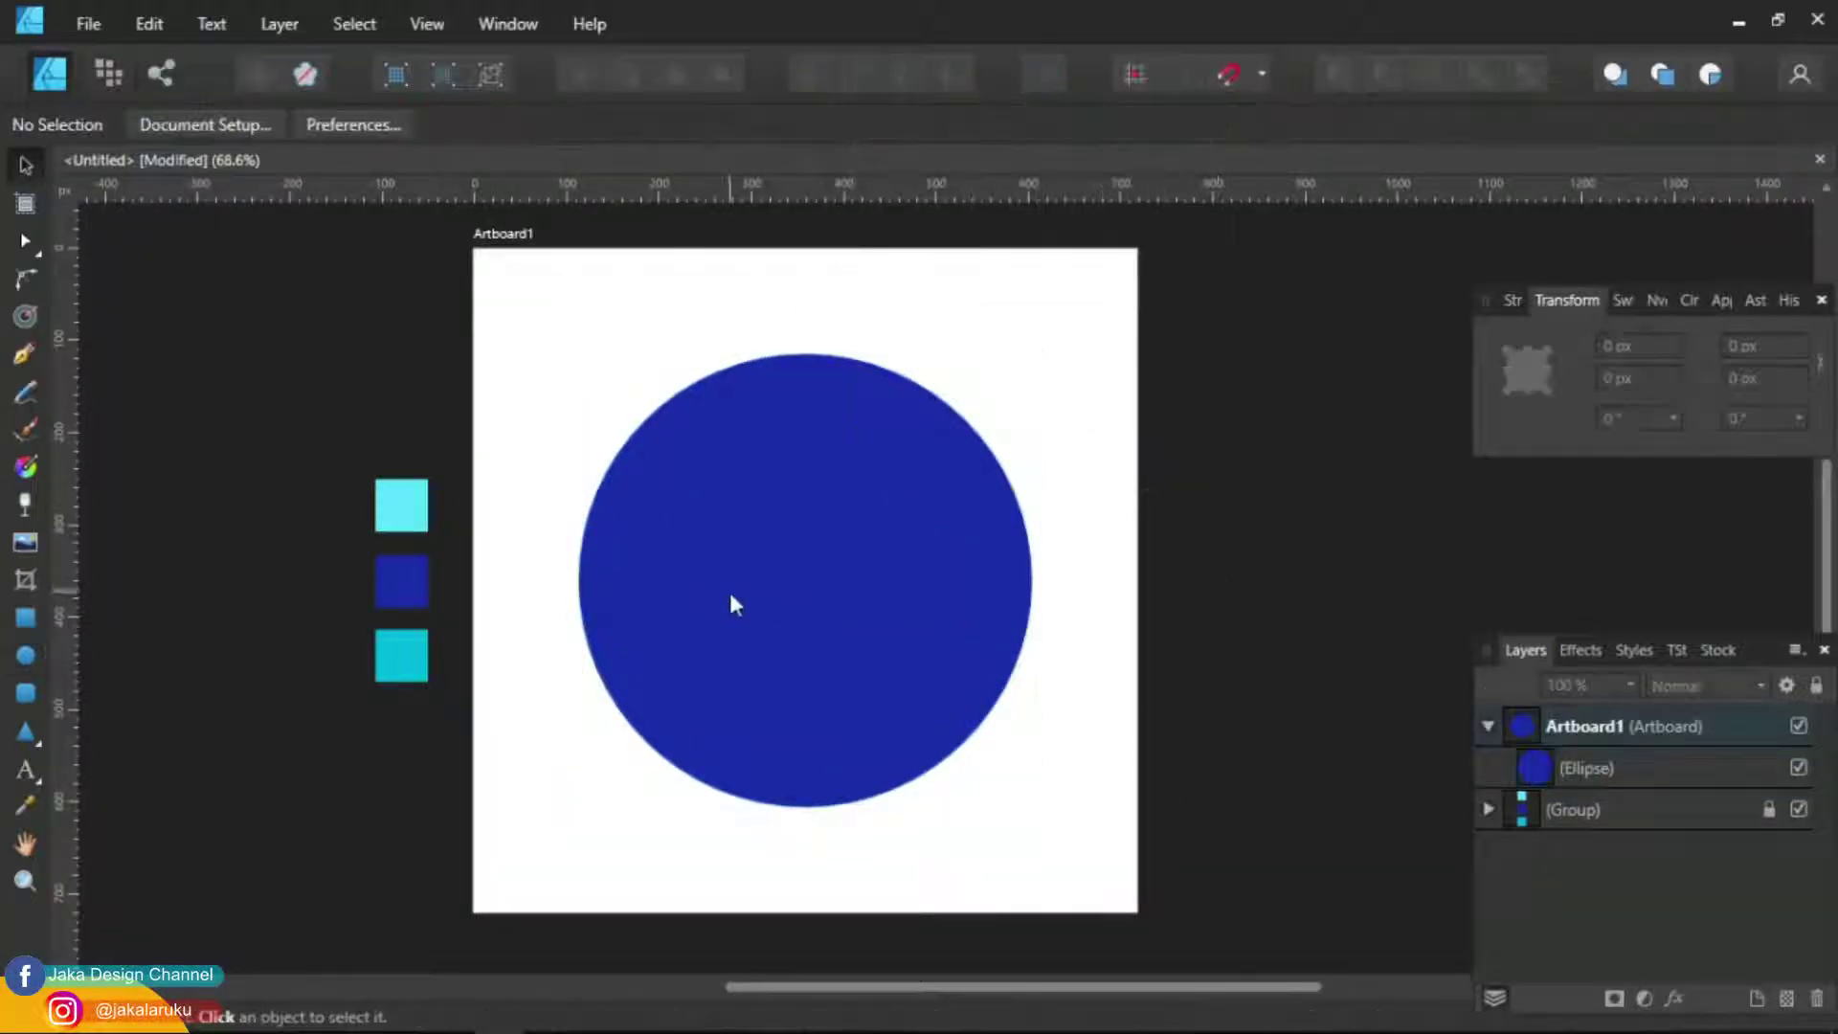
Draw a dark blue bar across the lower circle and recolour the circle cyan
{"action": "left_click_drag", "start_coordinate": [525, 651], "coordinate": [1108, 737]}
{"action": "left_click", "coordinate": [689, 565]}
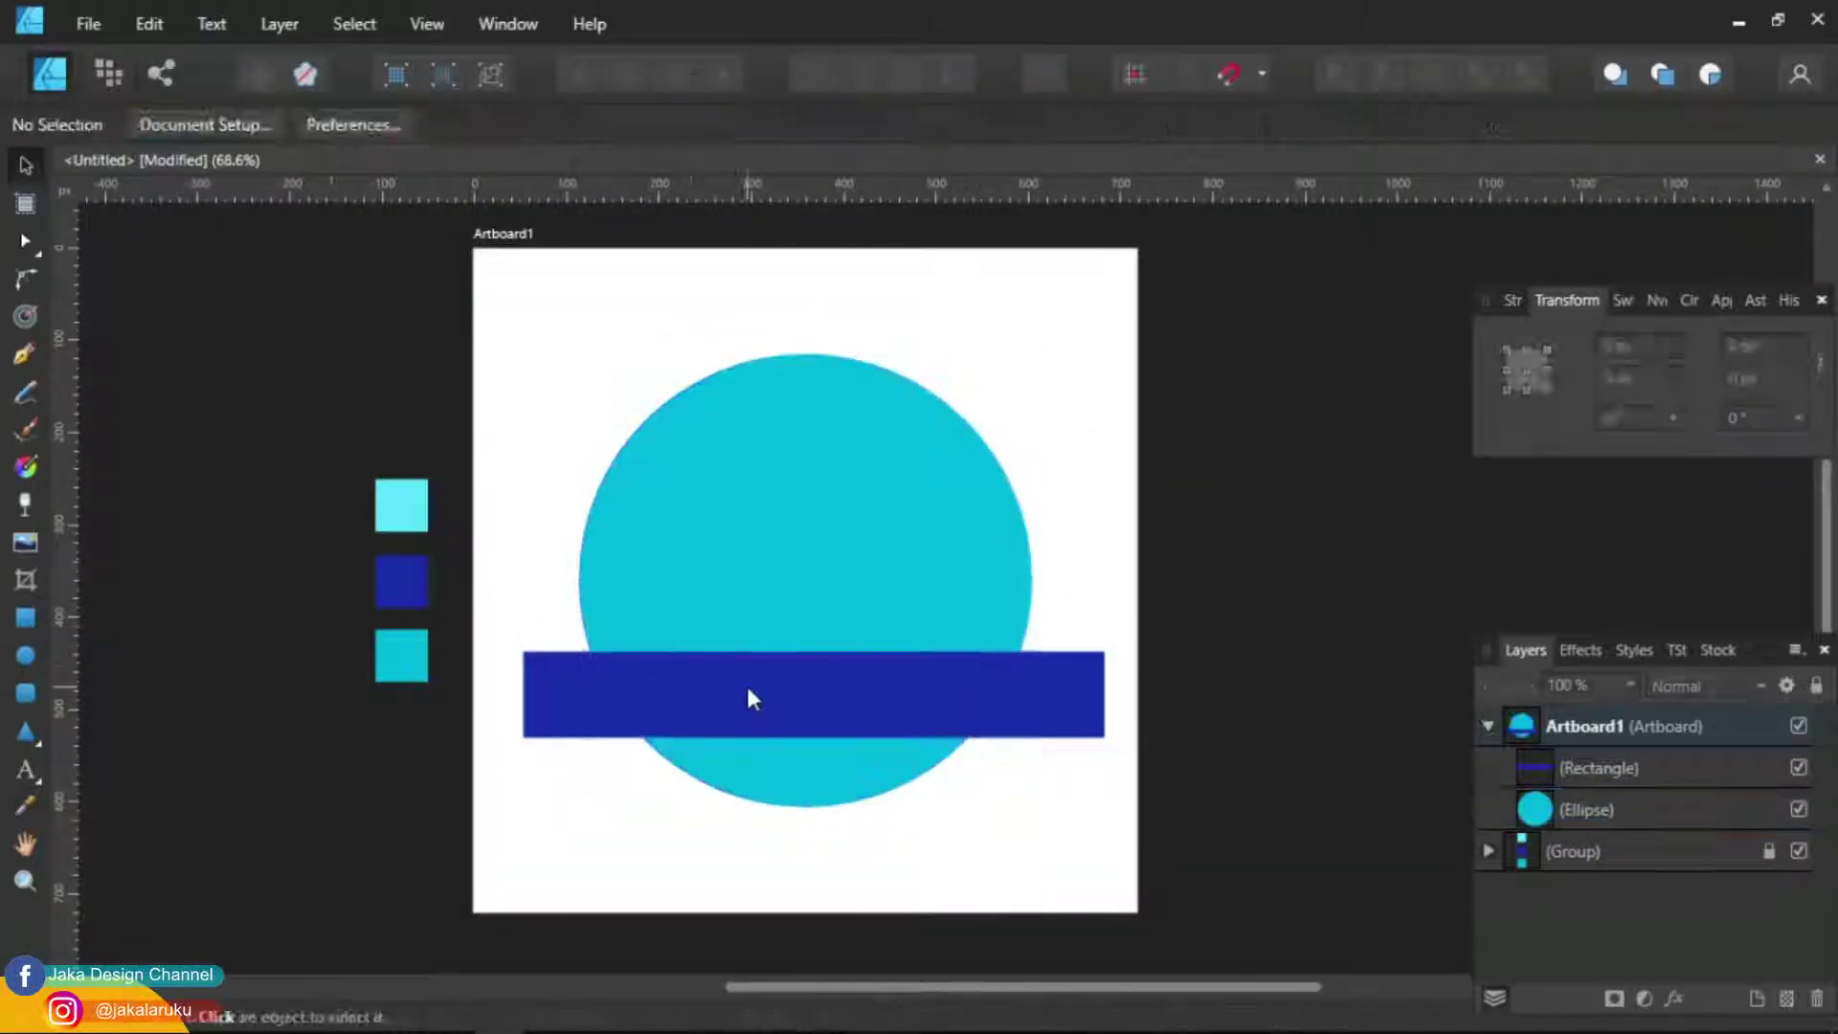
{"action": "left_click", "coordinate": [749, 697]}
Convert the bar to curves and pull its middle top nodes down into a notch
{"action": "left_click", "coordinate": [1333, 77]}
{"action": "key", "text": "v"}
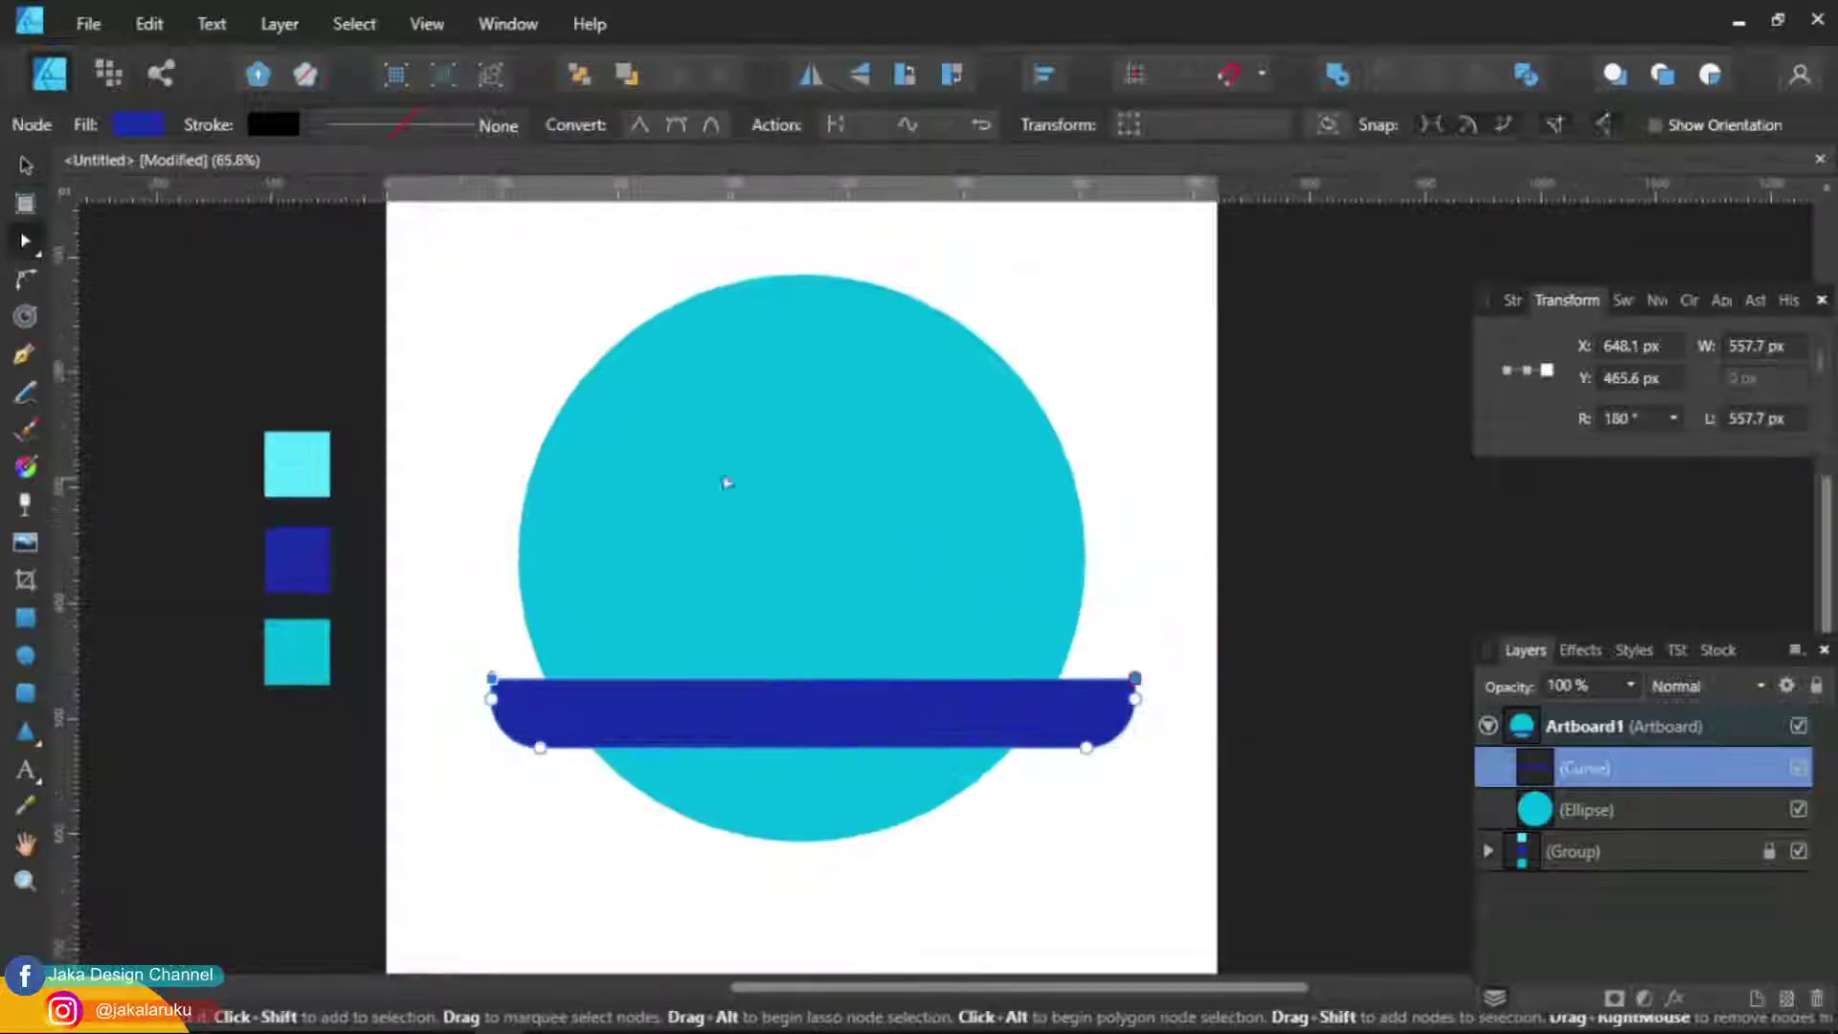
{"action": "key", "text": "a"}
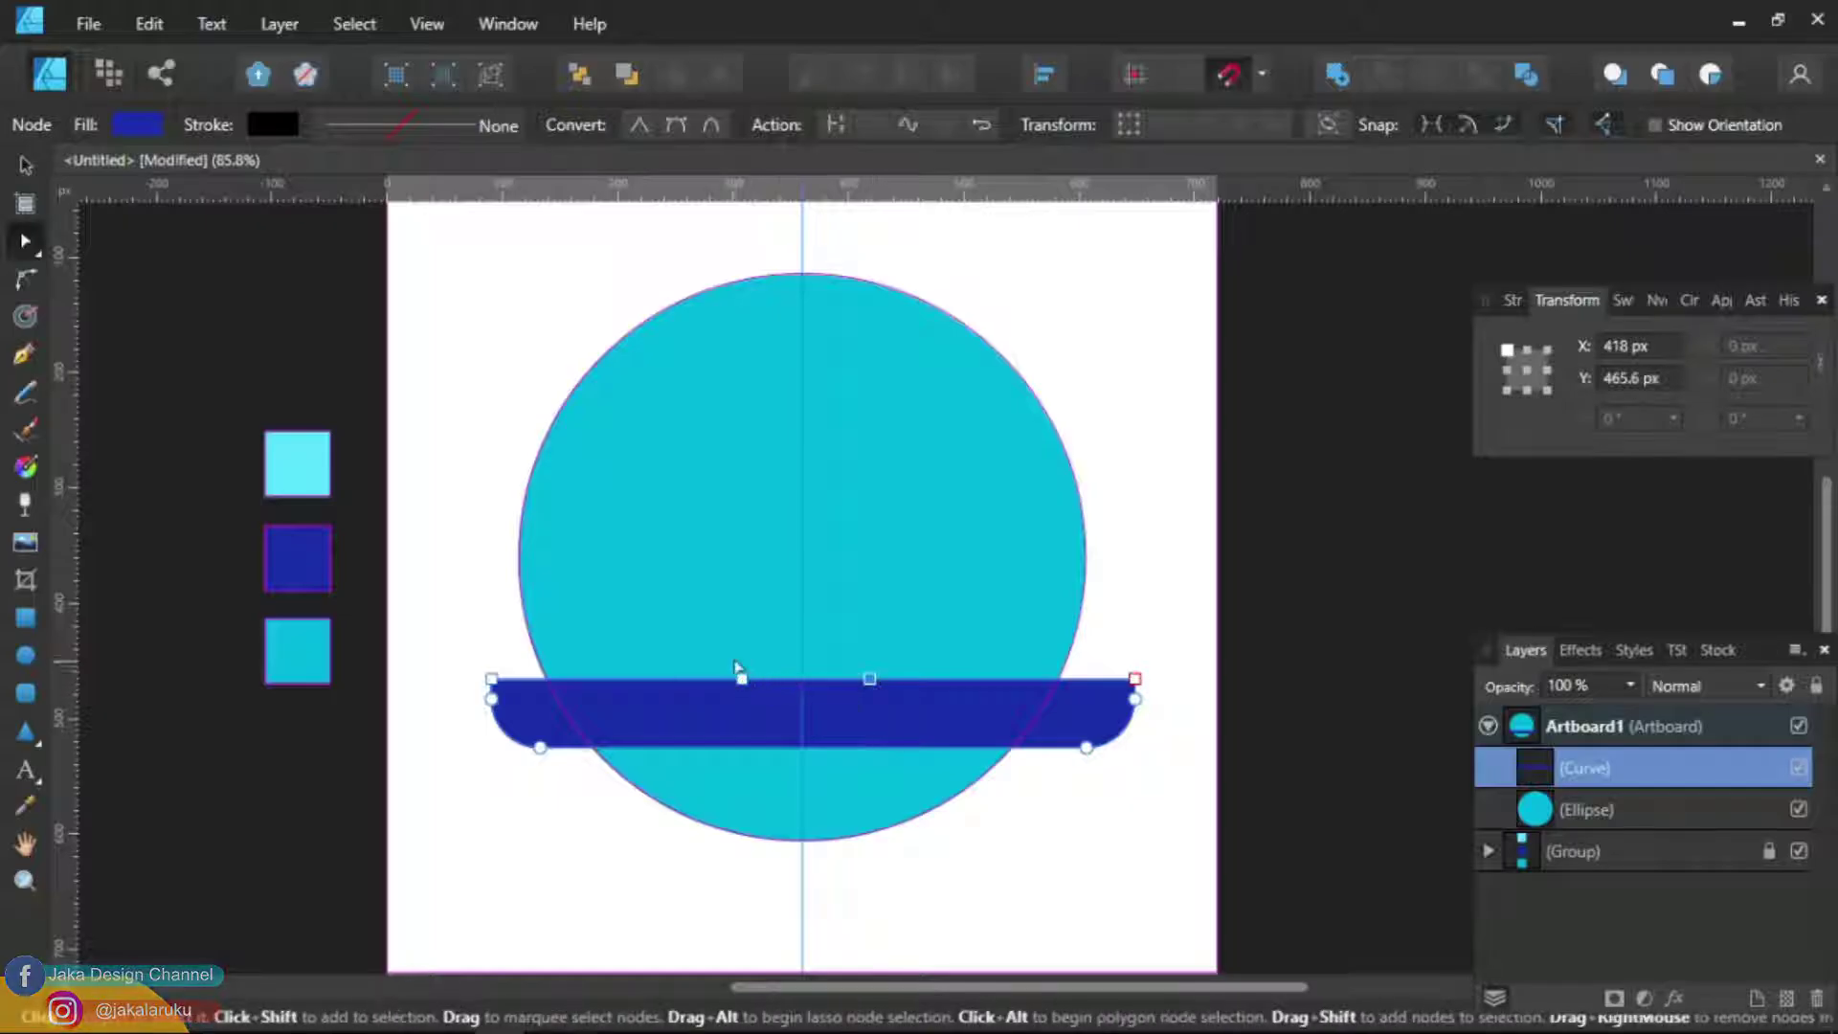
{"action": "left_click_drag", "start_coordinate": [855, 681], "coordinate": [854, 698]}
{"action": "left_click", "coordinate": [267, 625]}
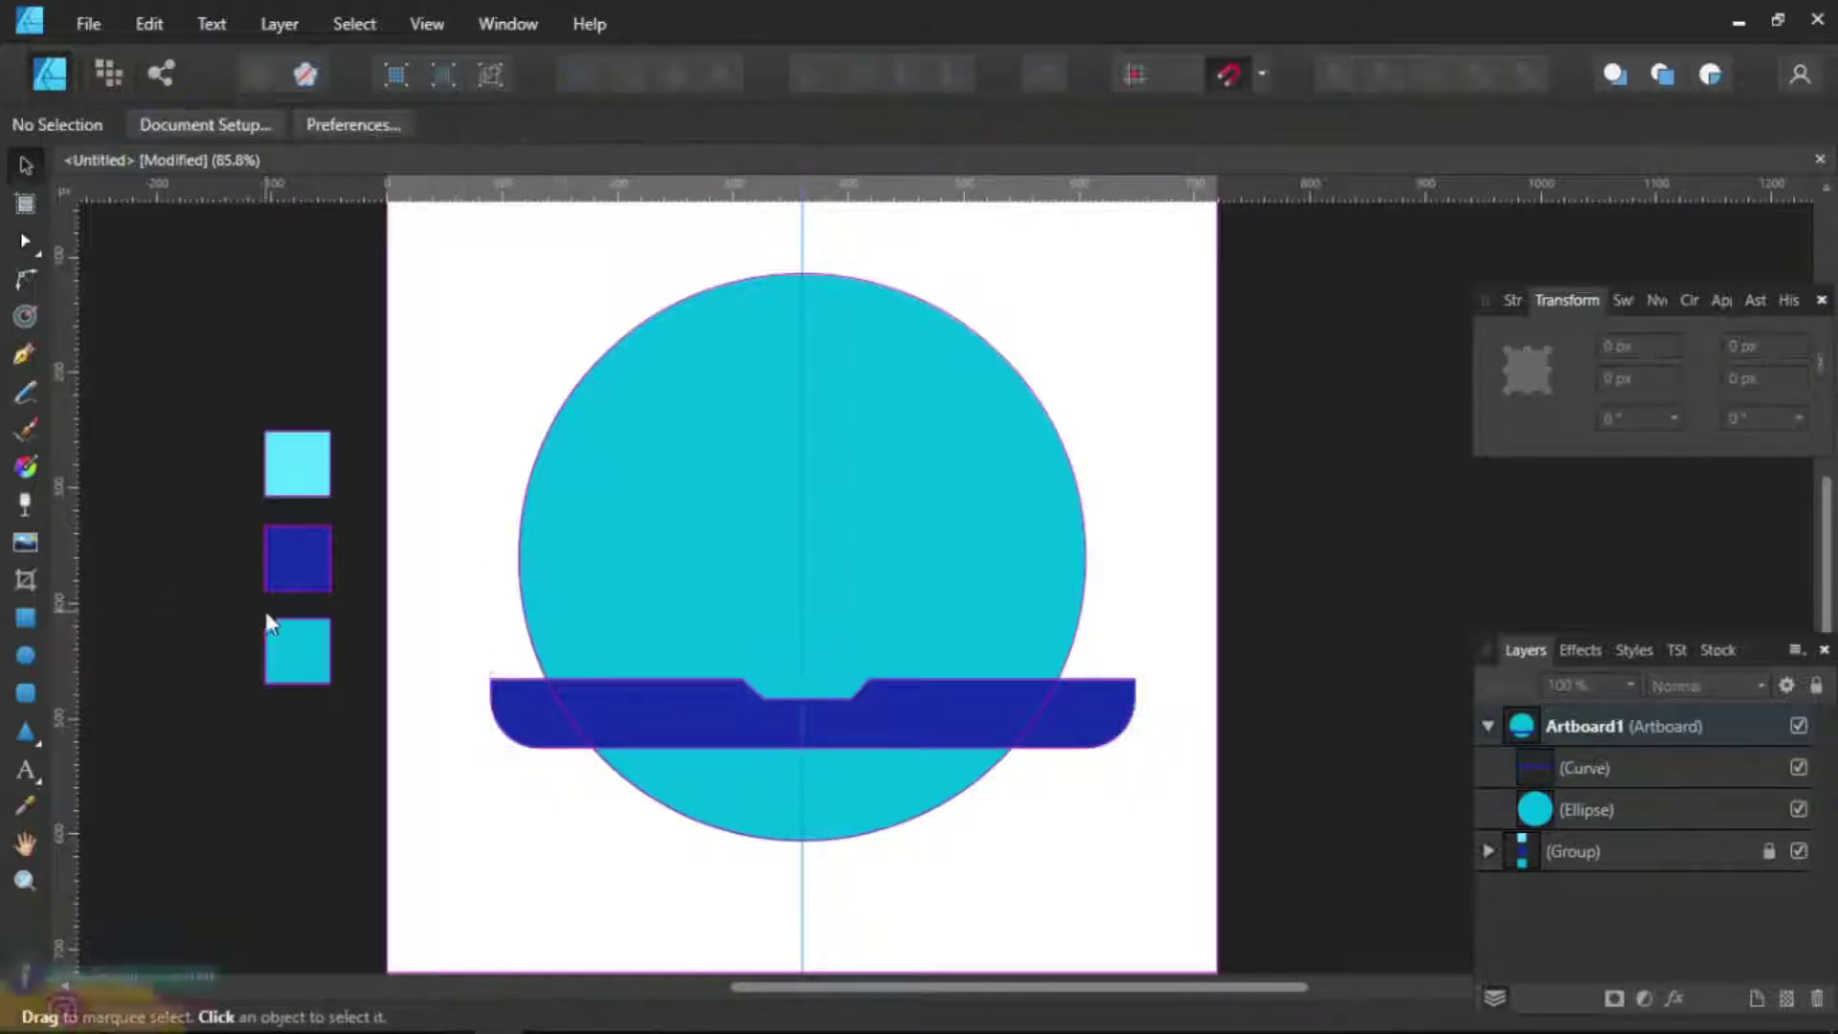
Draw a black rectangle over the circle as the laptop screen and stretch it taller
{"action": "key", "text": "m"}
{"action": "left_click_drag", "start_coordinate": [531, 385], "coordinate": [1086, 692]}
{"action": "left_click", "coordinate": [167, 124]}
{"action": "left_click", "coordinate": [69, 172]}
{"action": "left_click", "coordinate": [38, 259]}
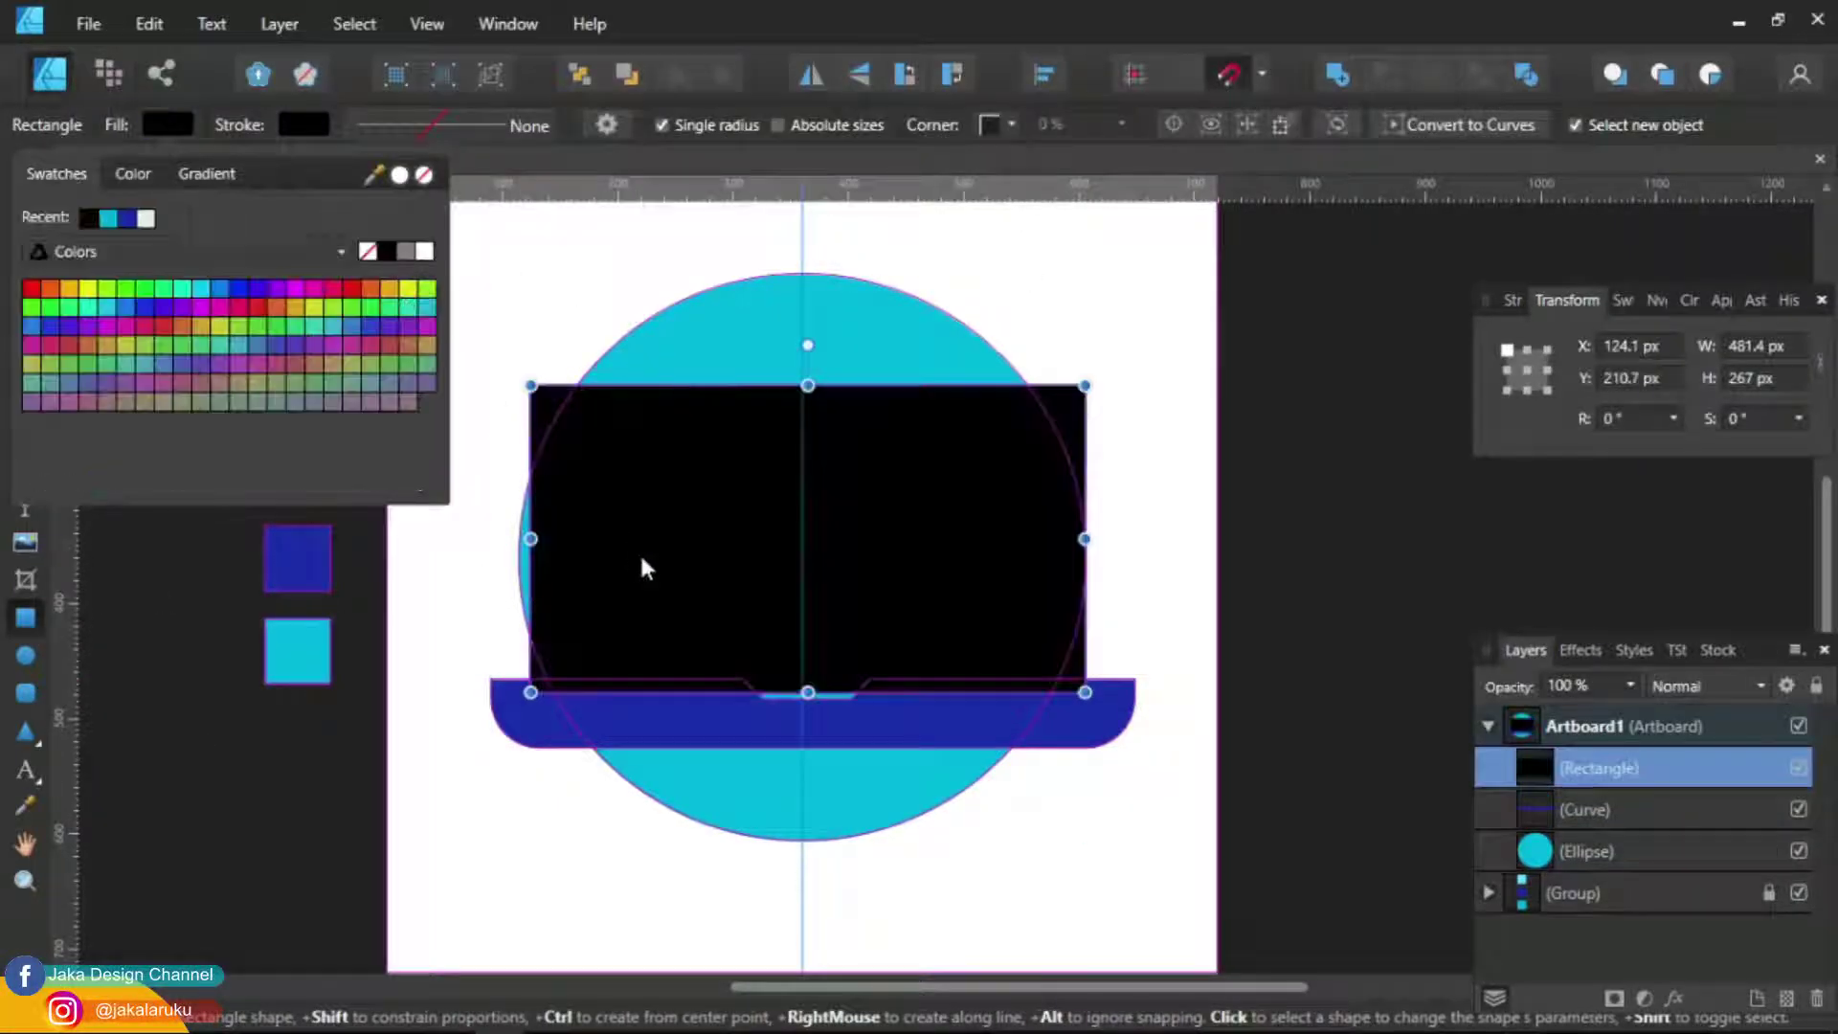
{"action": "left_click_drag", "start_coordinate": [808, 385], "coordinate": [807, 350]}
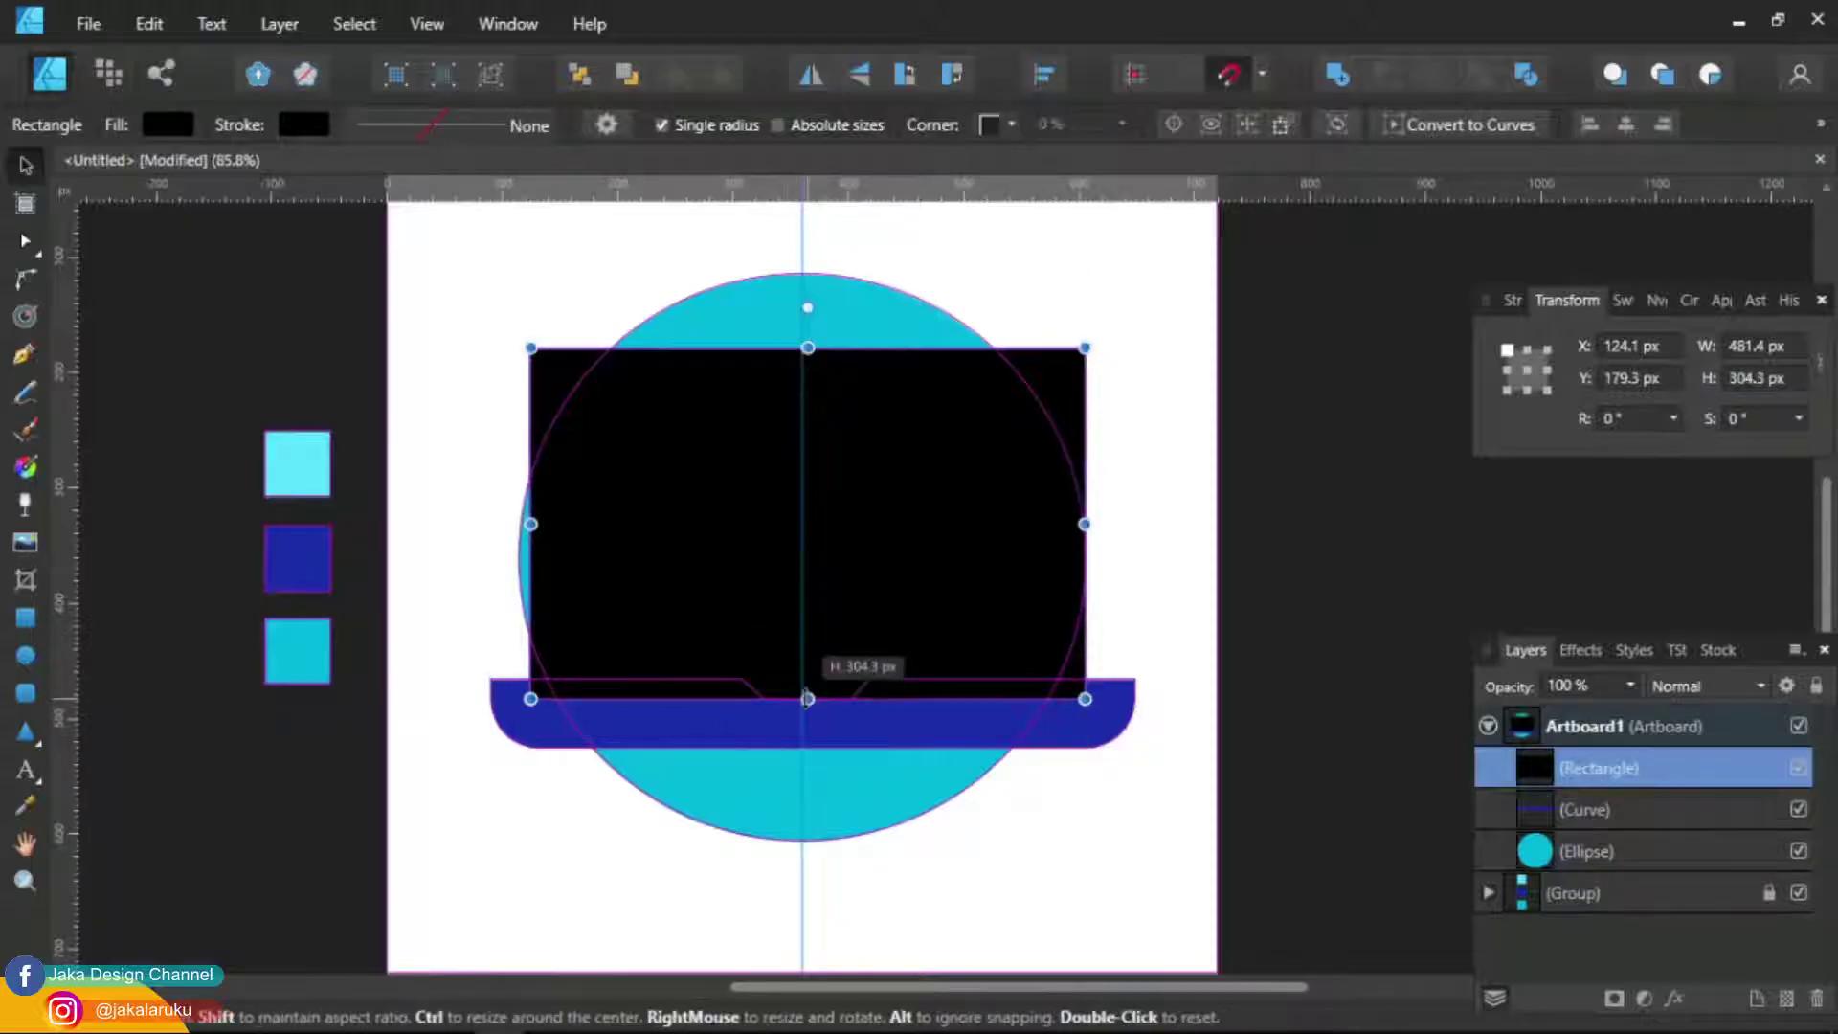
Round the screen's top corners, bring the blue base in front, and draw a circle over the screen
{"action": "key", "text": "ctrl+Return"}
{"action": "key", "text": "c"}
{"action": "key", "text": "Escape"}
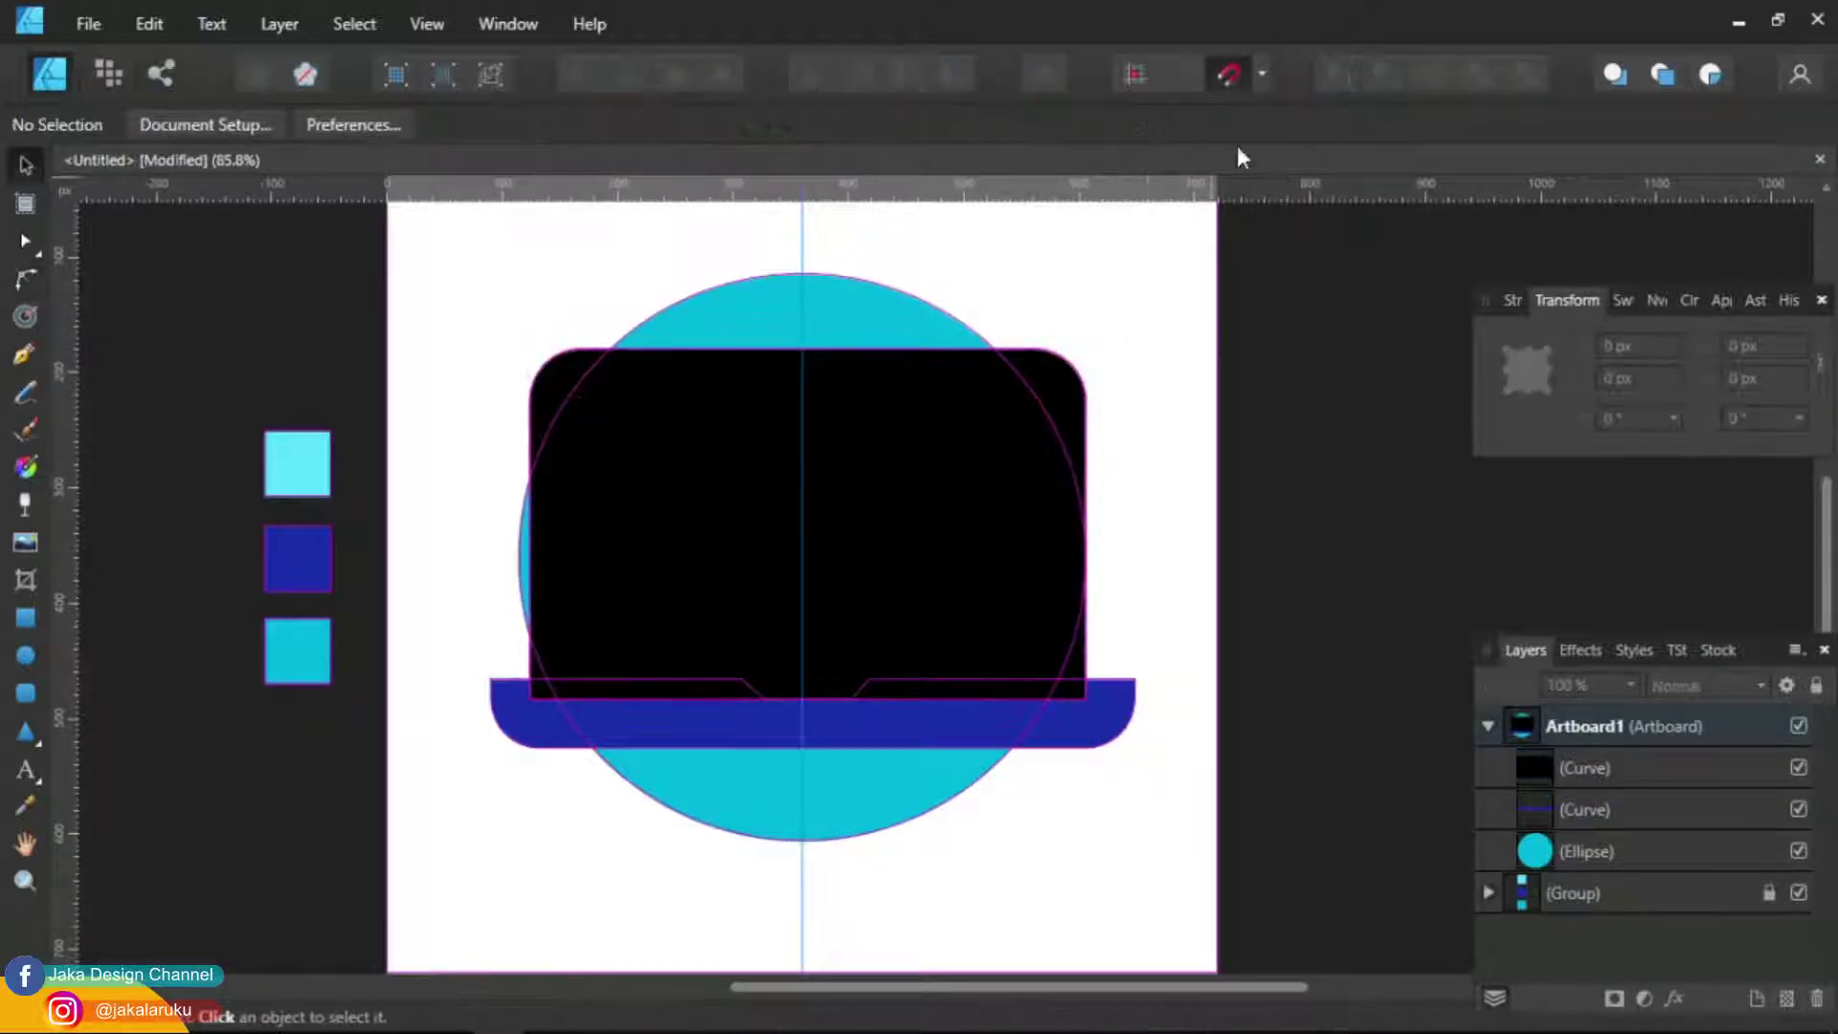
{"action": "left_click", "coordinate": [1101, 718]}
{"action": "left_click", "coordinate": [675, 74]}
{"action": "key", "text": "Escape"}
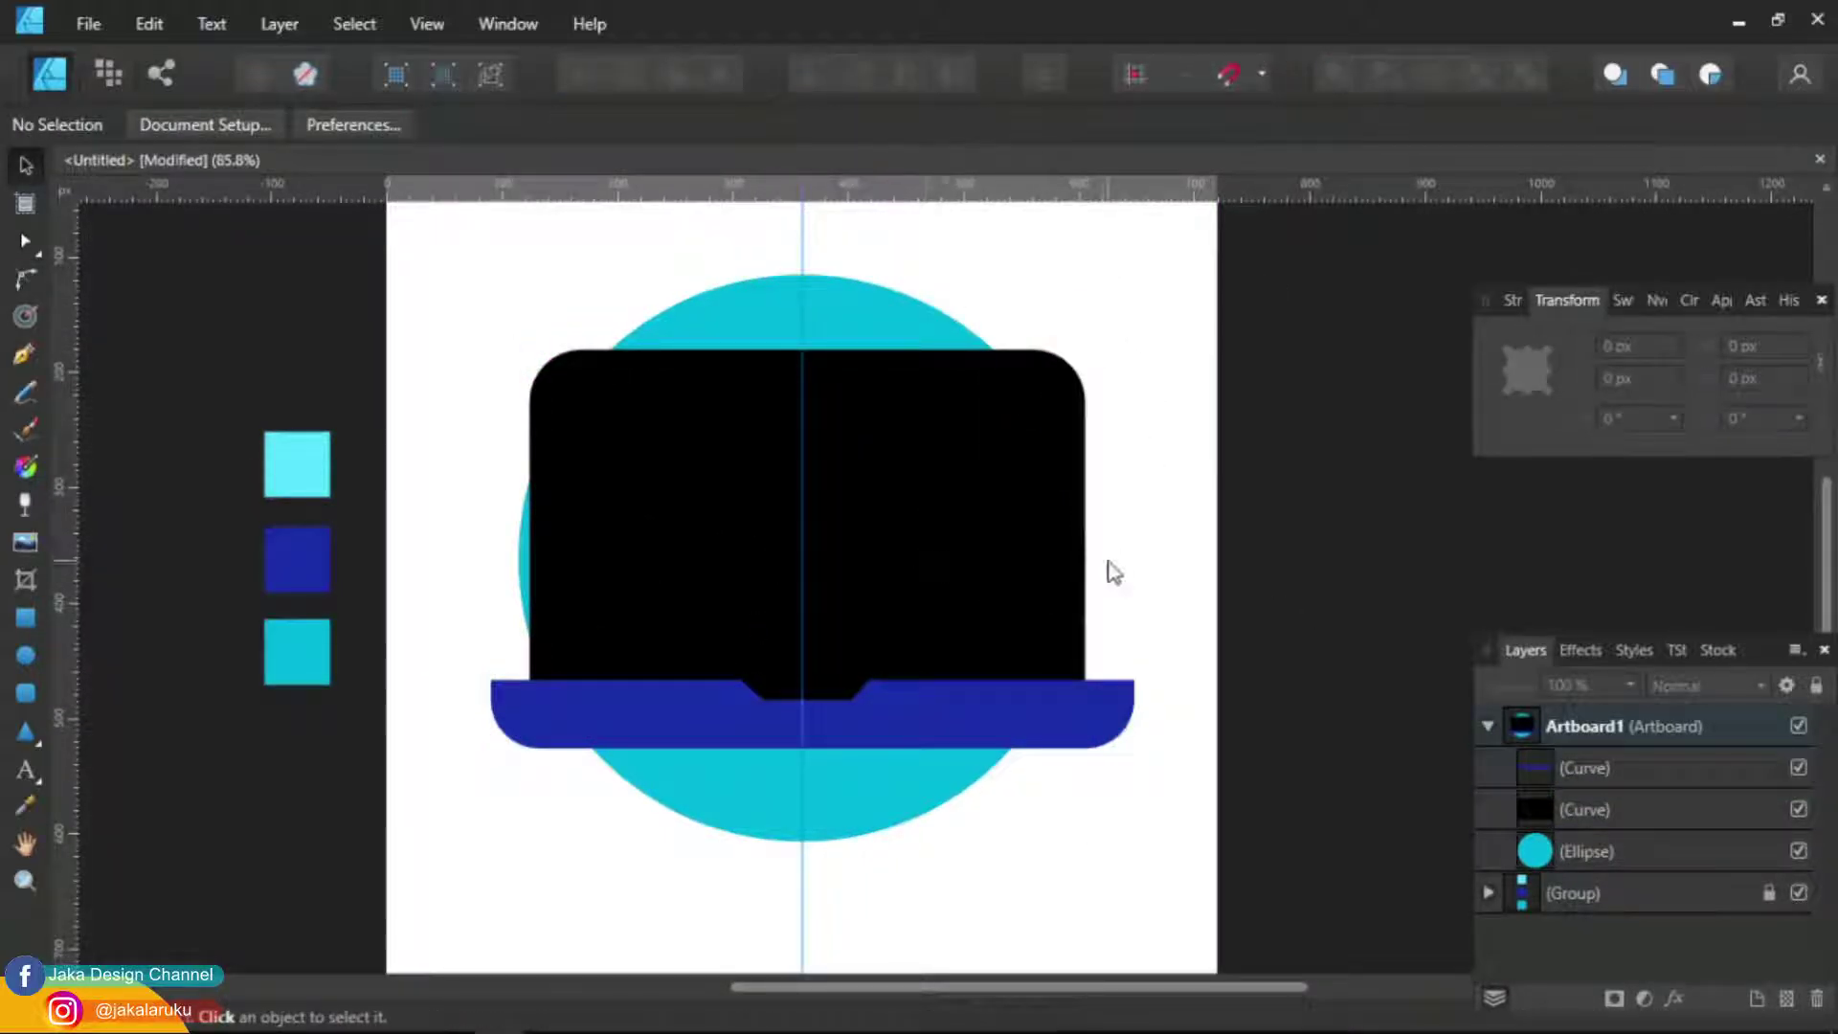
{"action": "key", "text": "m"}
{"action": "left_click_drag", "start_coordinate": [603, 249], "coordinate": [981, 626]}
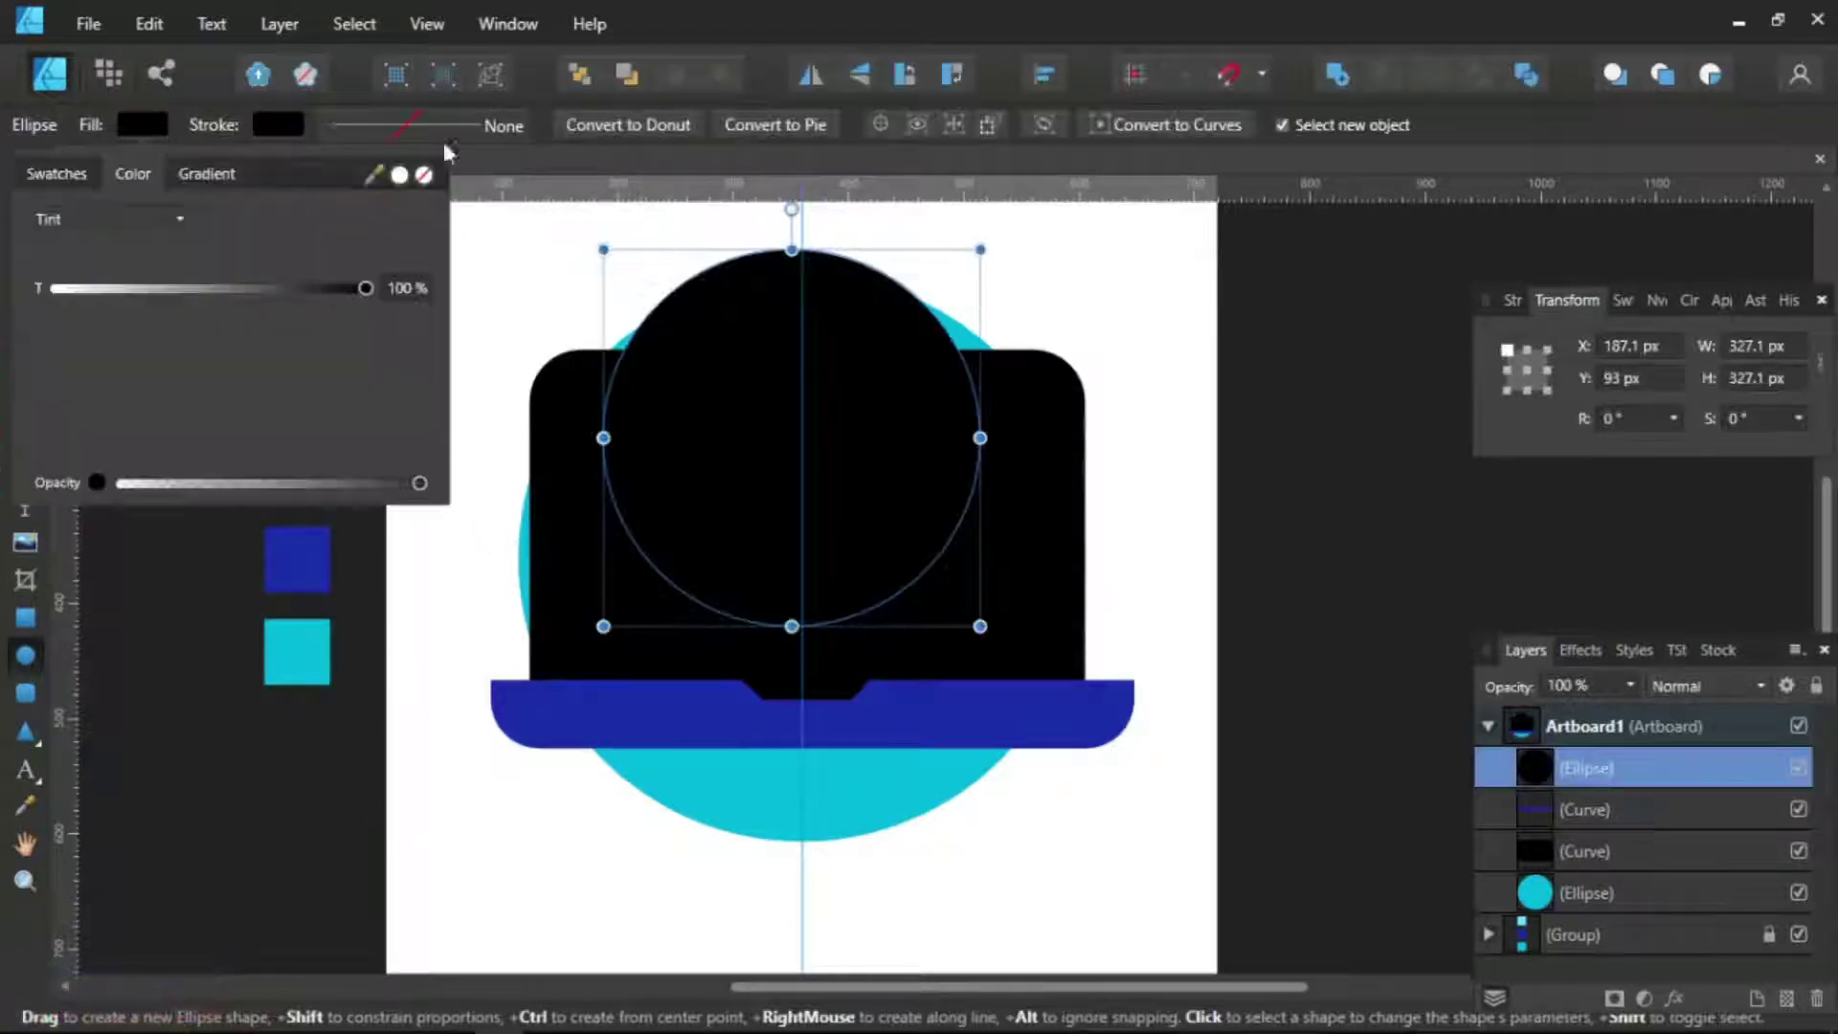
Remove the new circle's fill and give it a thick white 10.7 pt stroke
{"action": "left_click", "coordinate": [142, 124]}
{"action": "left_click", "coordinate": [356, 170]}
{"action": "left_click", "coordinate": [1513, 301]}
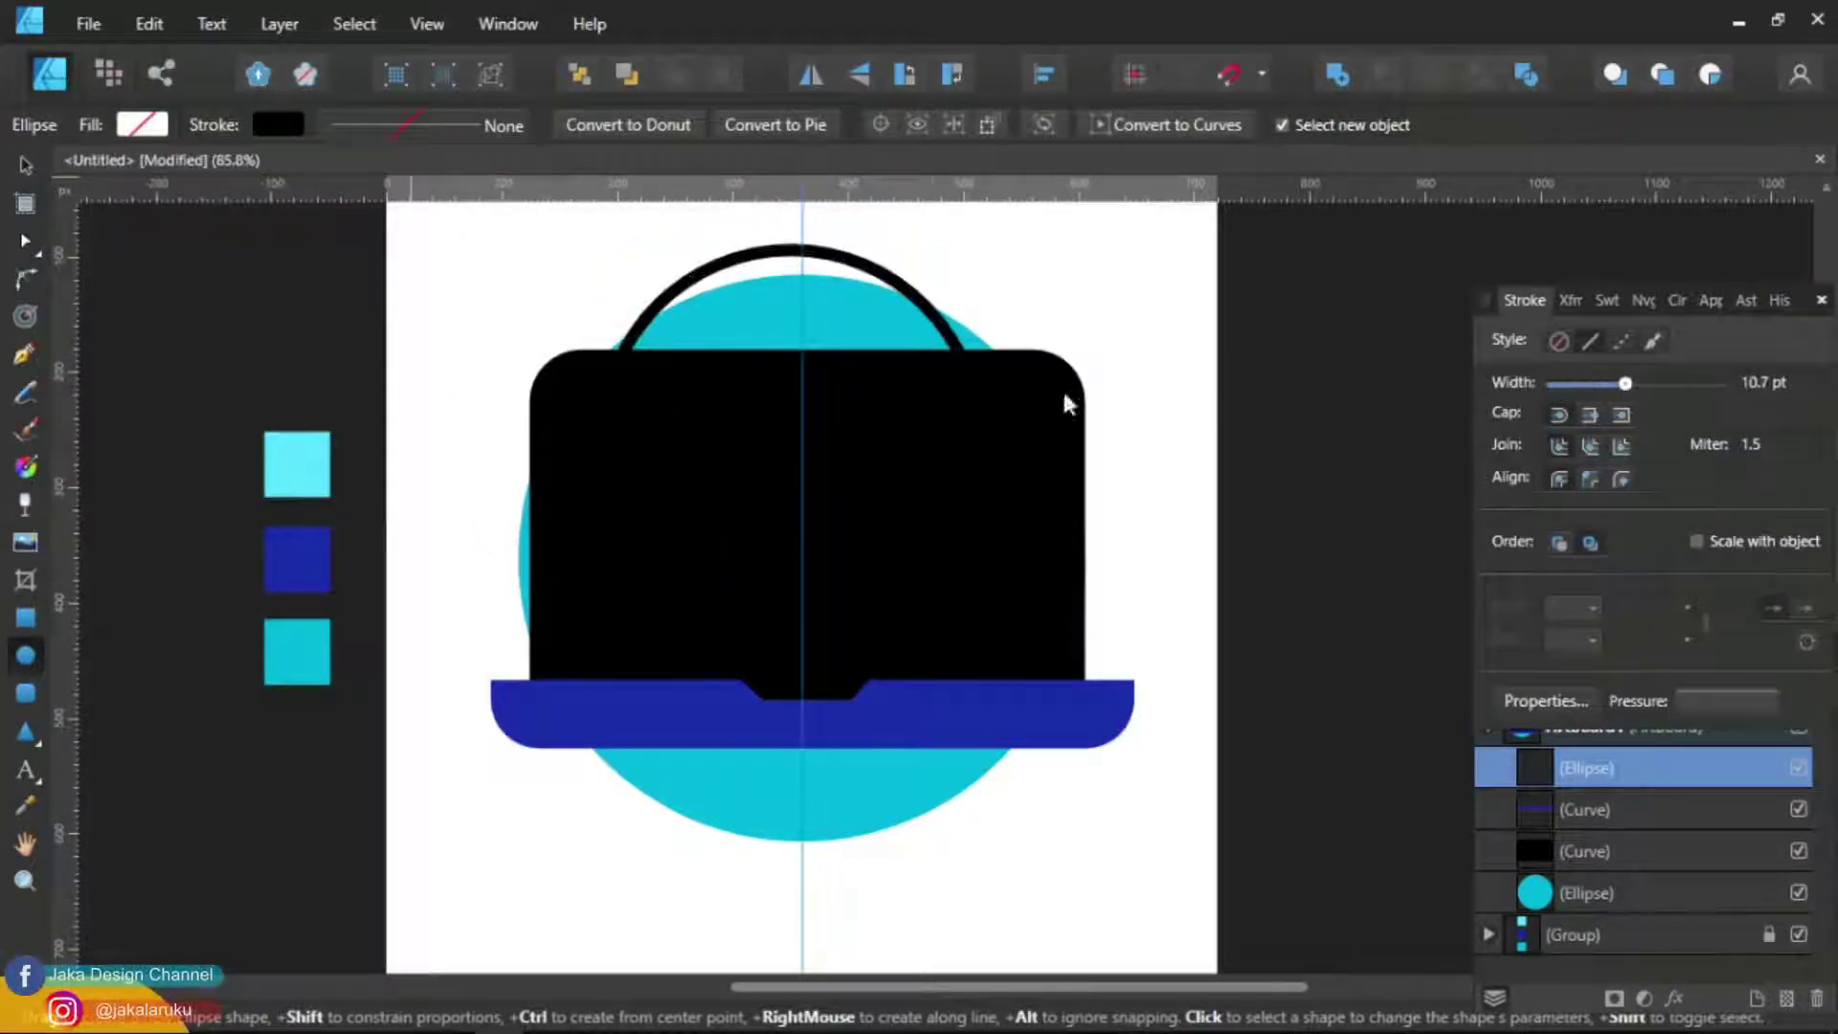
{"action": "left_click", "coordinate": [278, 125]}
{"action": "key", "text": "v"}
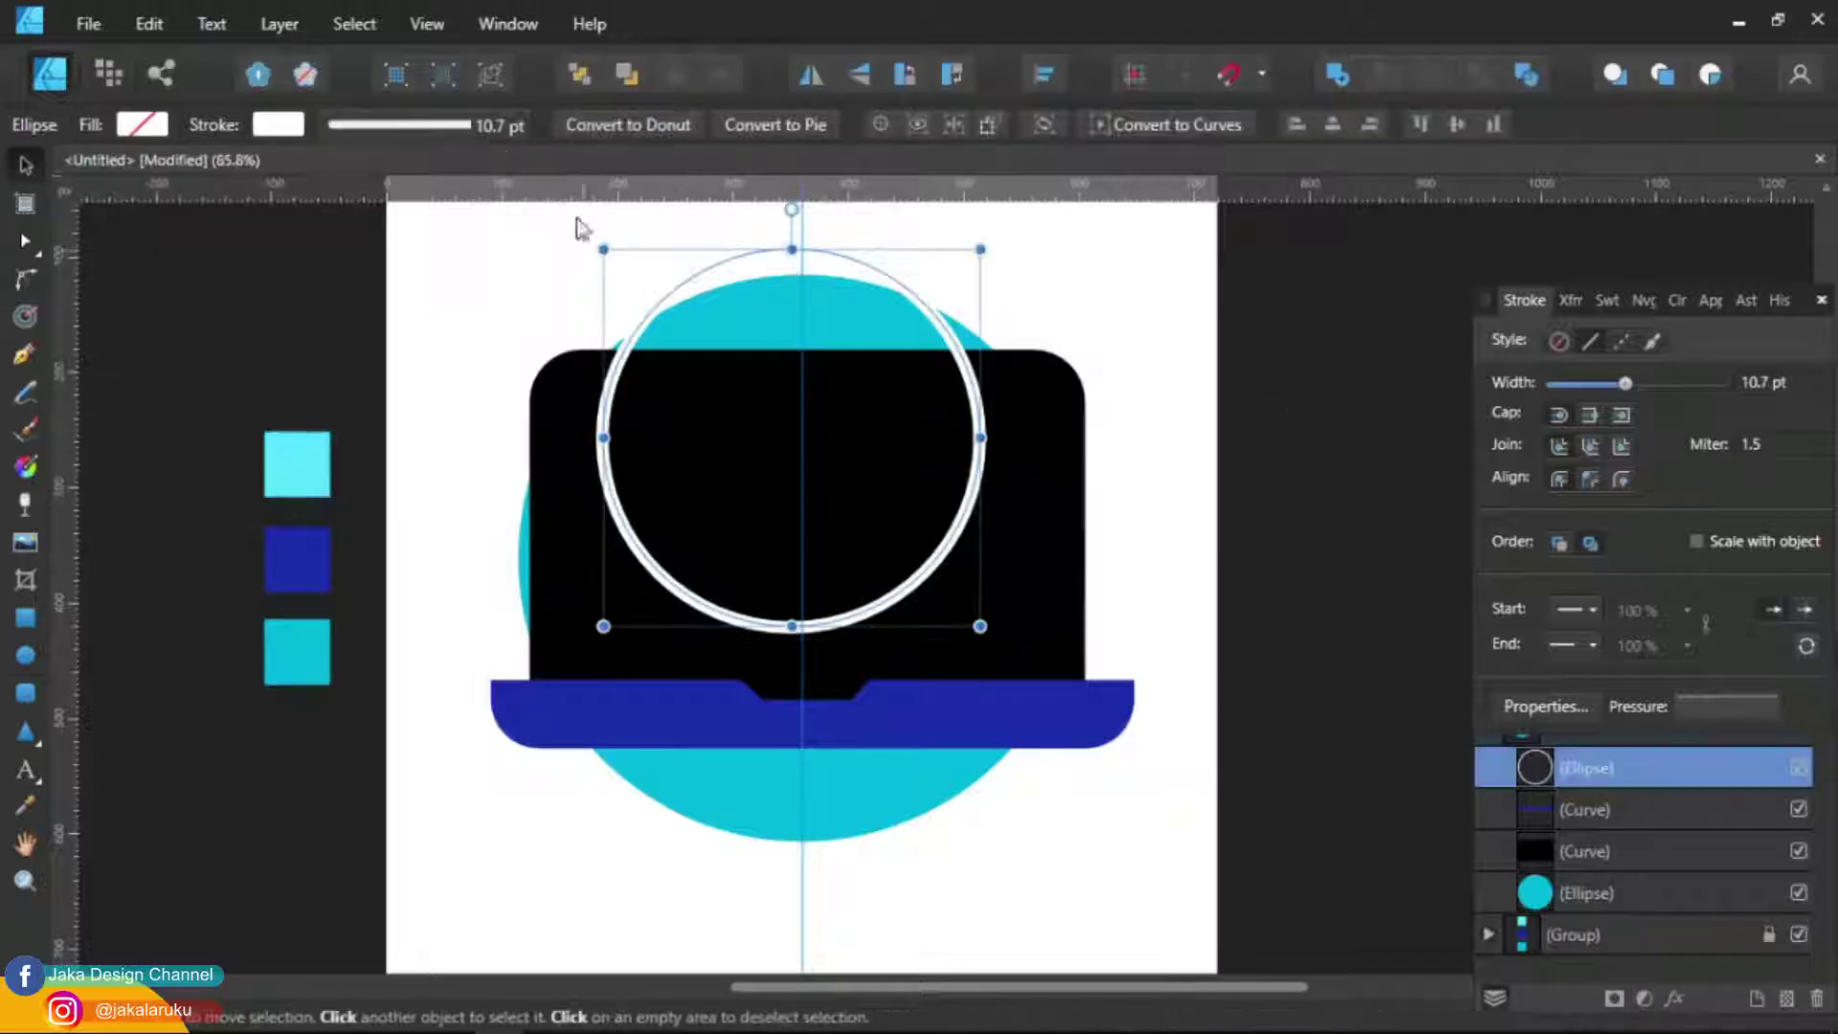
Convert the ring to curves, delete its left half, and flatten the arc across the screen
{"action": "key", "text": "ctrl+Return"}
{"action": "left_click", "coordinate": [836, 125]}
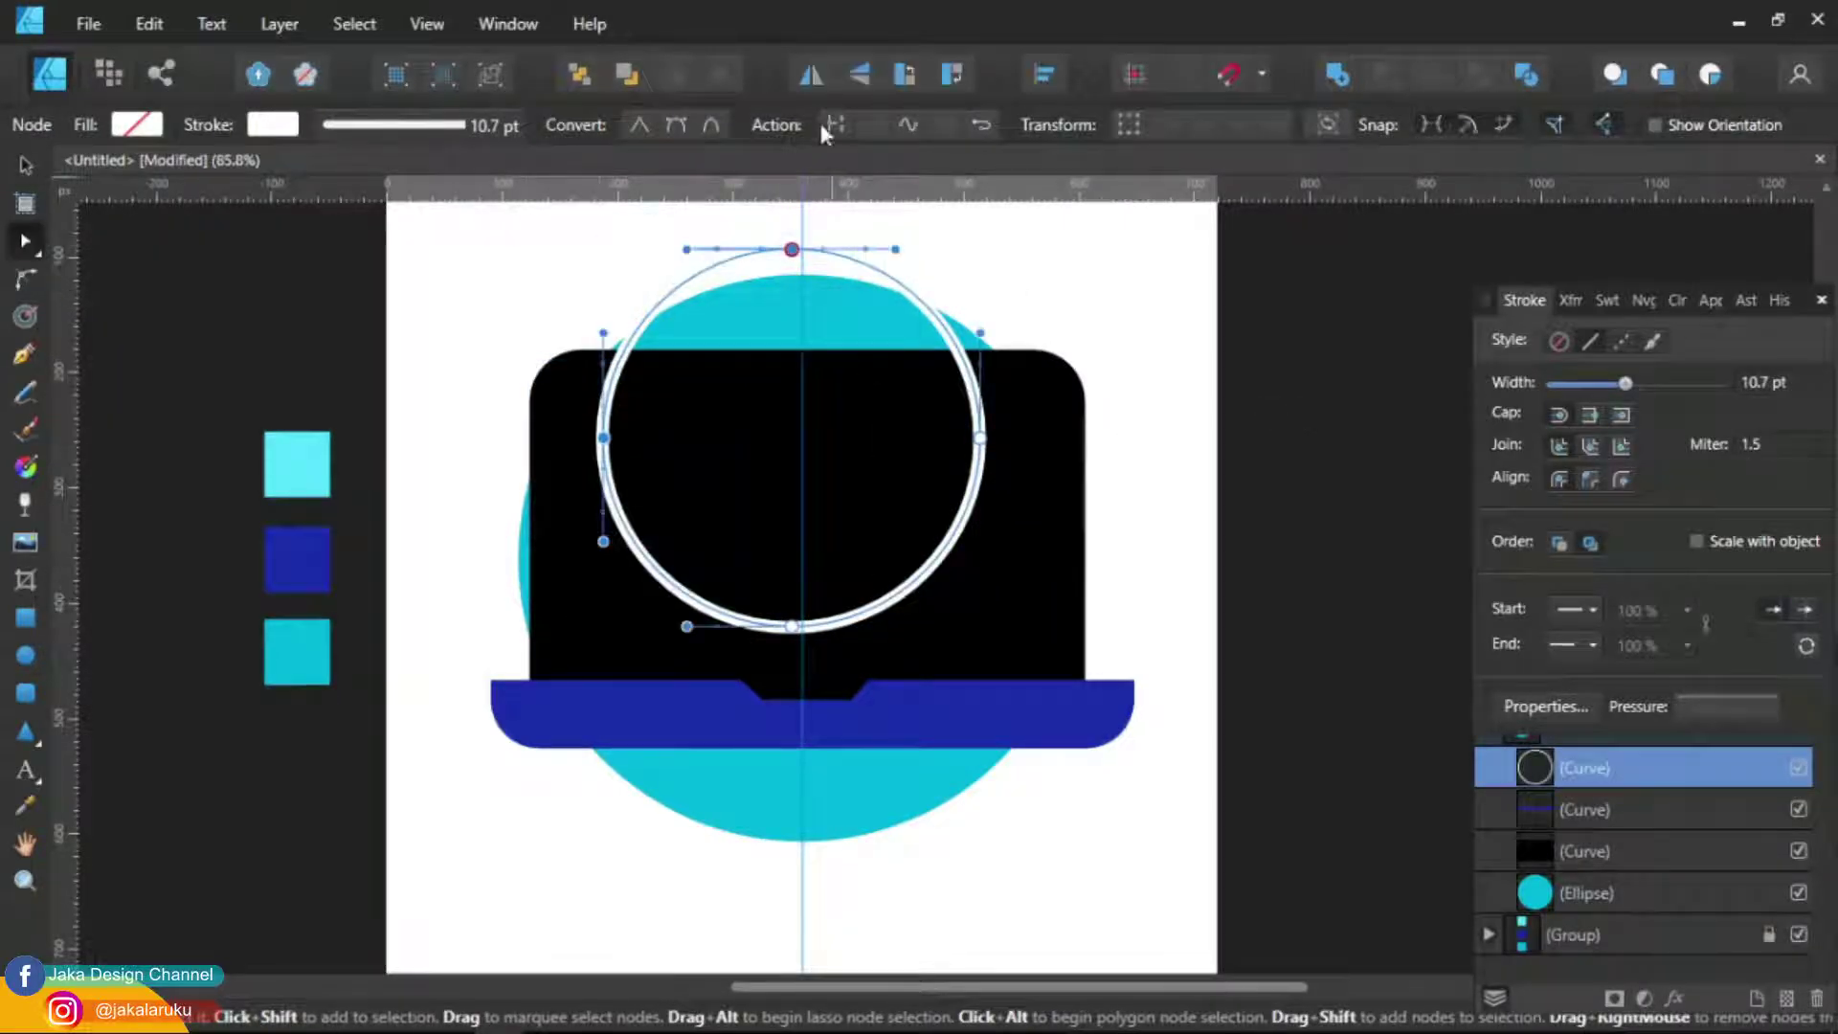
{"action": "left_click_drag", "start_coordinate": [463, 217], "coordinate": [841, 508]}
{"action": "key", "text": "Delete"}
{"action": "key", "text": "v"}
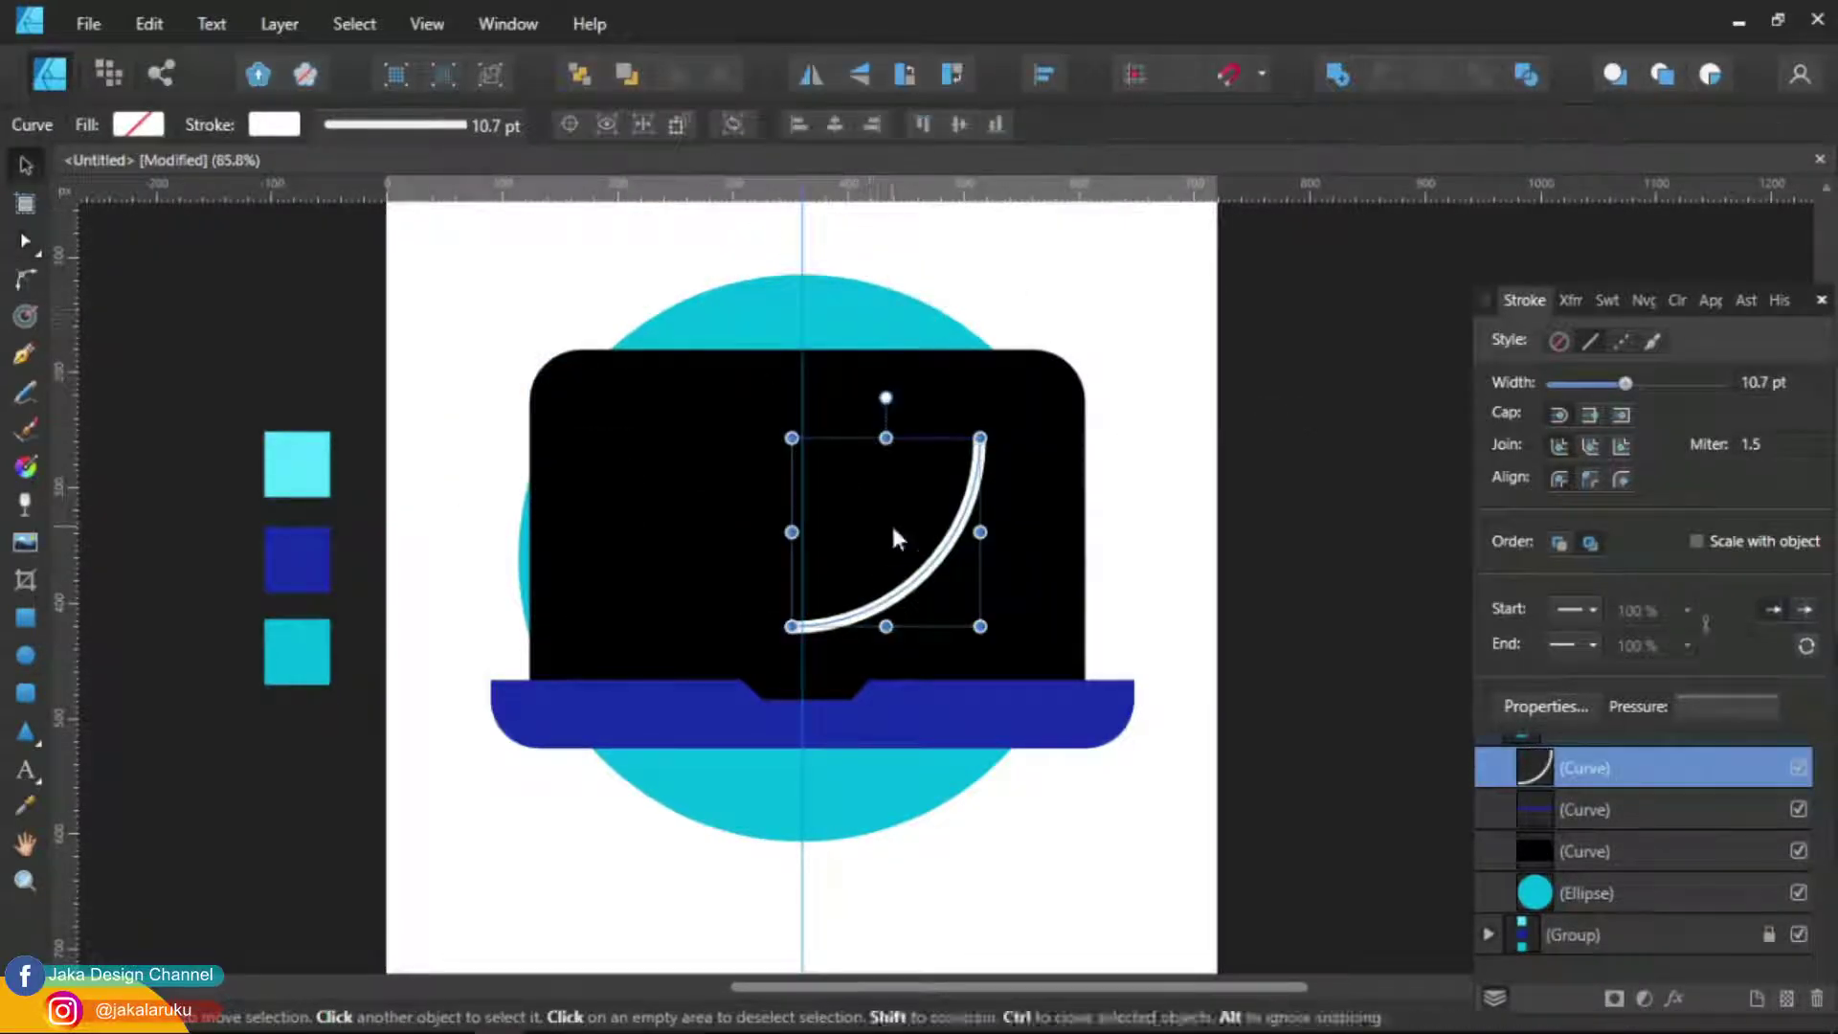
{"action": "left_click_drag", "start_coordinate": [542, 595], "coordinate": [604, 781]}
{"action": "key", "text": "ctrl+d"}
Duplicate the cyan bar with Ctrl+J into an evenly spaced row
{"action": "left_click", "coordinate": [550, 670]}
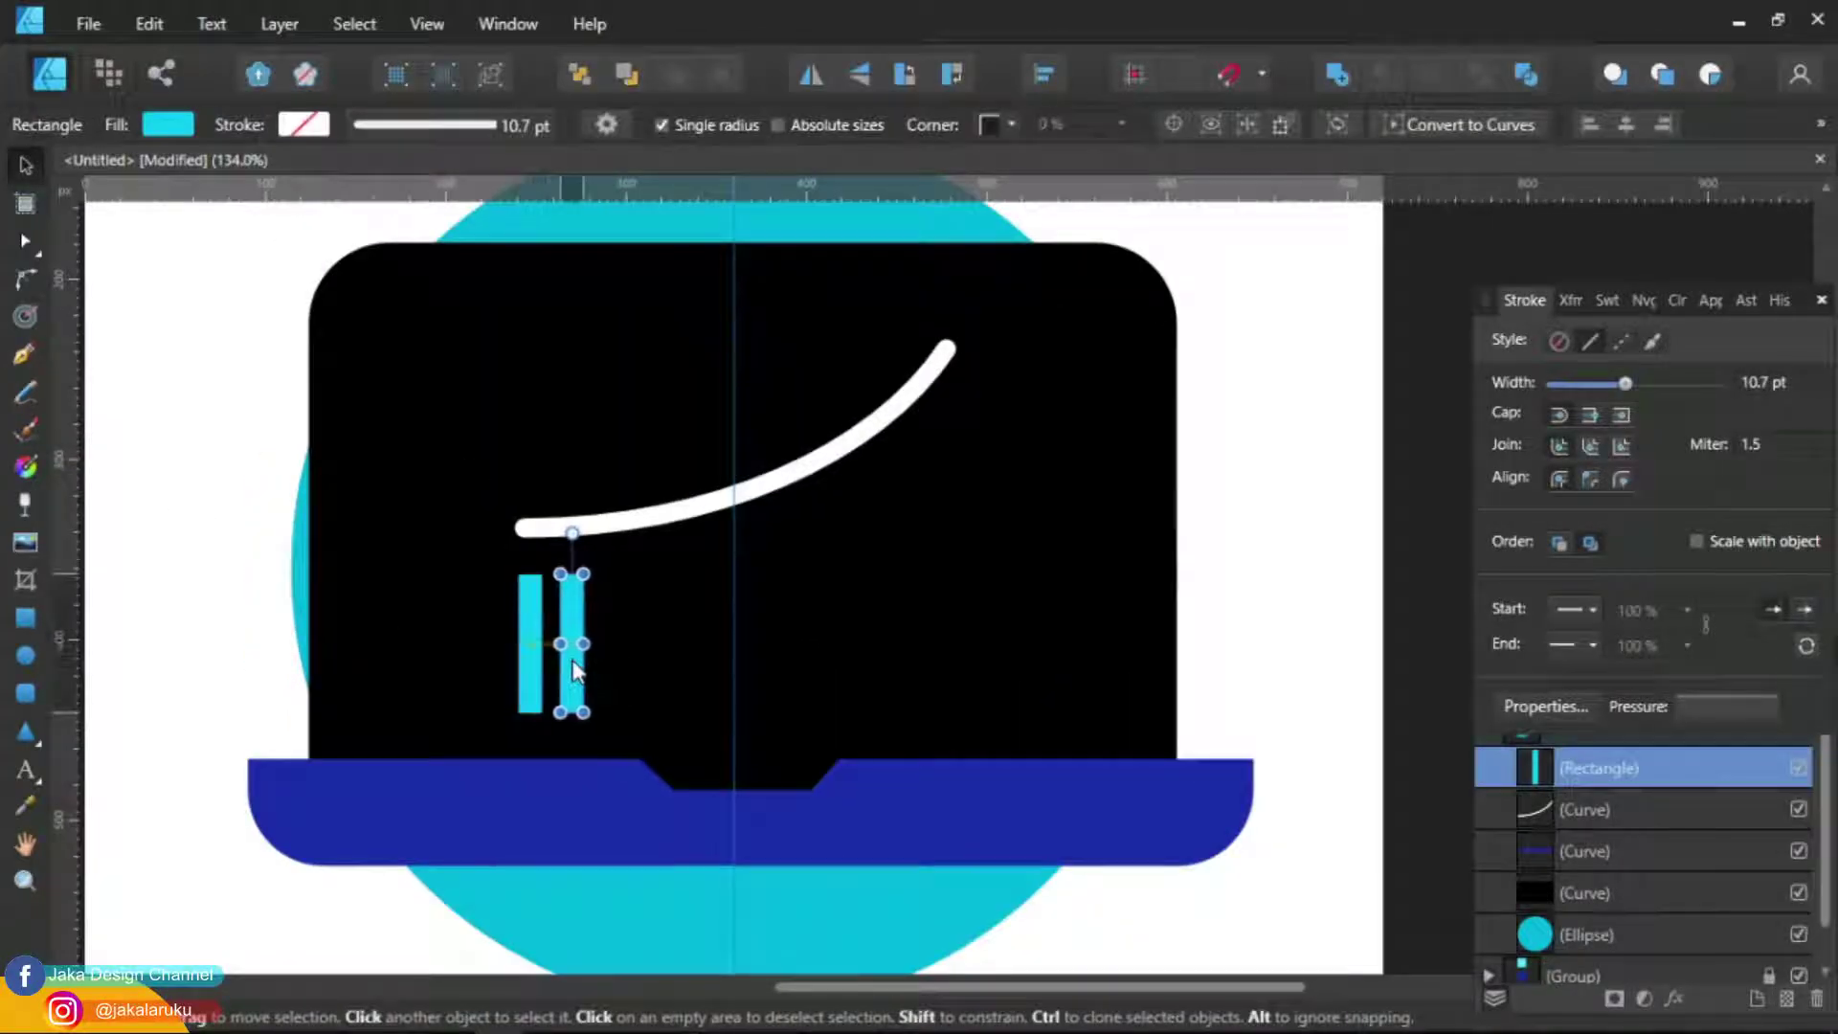
{"action": "left_click", "coordinate": [530, 641], "text": "shift"}
{"action": "key", "text": "ctrl+j"}
{"action": "key", "text": "ctrl+j"}
{"action": "key", "text": "ctrl+j"}
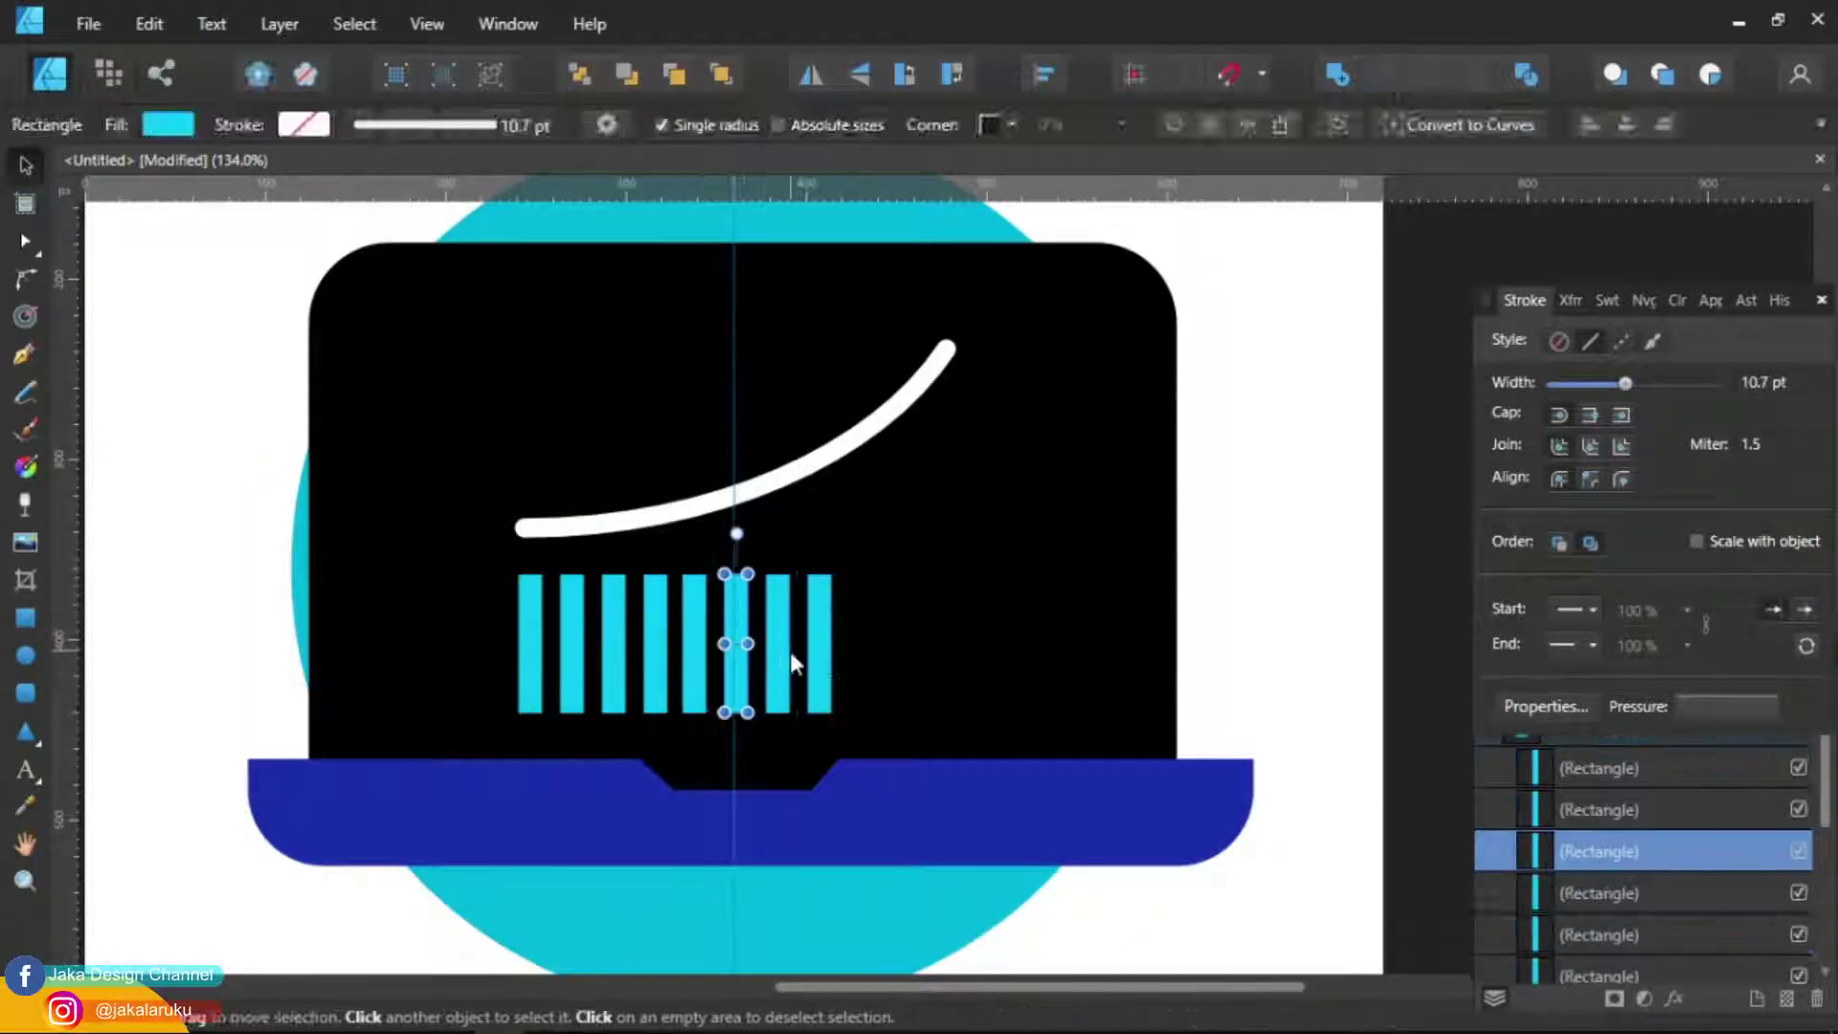
{"action": "key", "text": "ctrl+j"}
{"action": "key", "text": "ctrl+j"}
{"action": "key", "text": "ctrl+j"}
Stretch the right-hand bars taller so they step upward
{"action": "scroll", "coordinate": [589, 699], "scroll_direction": "down", "scroll_amount": 2}
{"action": "left_click_drag", "start_coordinate": [1140, 542], "coordinate": [590, 704]}
{"action": "left_click", "coordinate": [895, 632]}
{"action": "left_click_drag", "start_coordinate": [895, 578], "coordinate": [895, 489]}
{"action": "scroll", "coordinate": [862, 574], "scroll_direction": "up", "scroll_amount": 1}
{"action": "scroll", "coordinate": [866, 496], "scroll_direction": "up", "scroll_amount": 2}
{"action": "left_click_drag", "start_coordinate": [833, 587], "coordinate": [833, 525]}
{"action": "mouse_move", "coordinate": [770, 588]}
{"action": "left_mouse_down"}
{"action": "mouse_move", "coordinate": [770, 568]}
{"action": "mouse_move", "coordinate": [704, 625]}
{"action": "mouse_move", "coordinate": [640, 610]}
{"action": "mouse_move", "coordinate": [575, 648]}
{"action": "left_mouse_up"}
Shorten the left-hand bars into a rising staircase
{"action": "left_click", "coordinate": [640, 689]}
{"action": "left_click", "coordinate": [566, 612]}
{"action": "left_click_drag", "start_coordinate": [514, 588], "coordinate": [514, 680]}
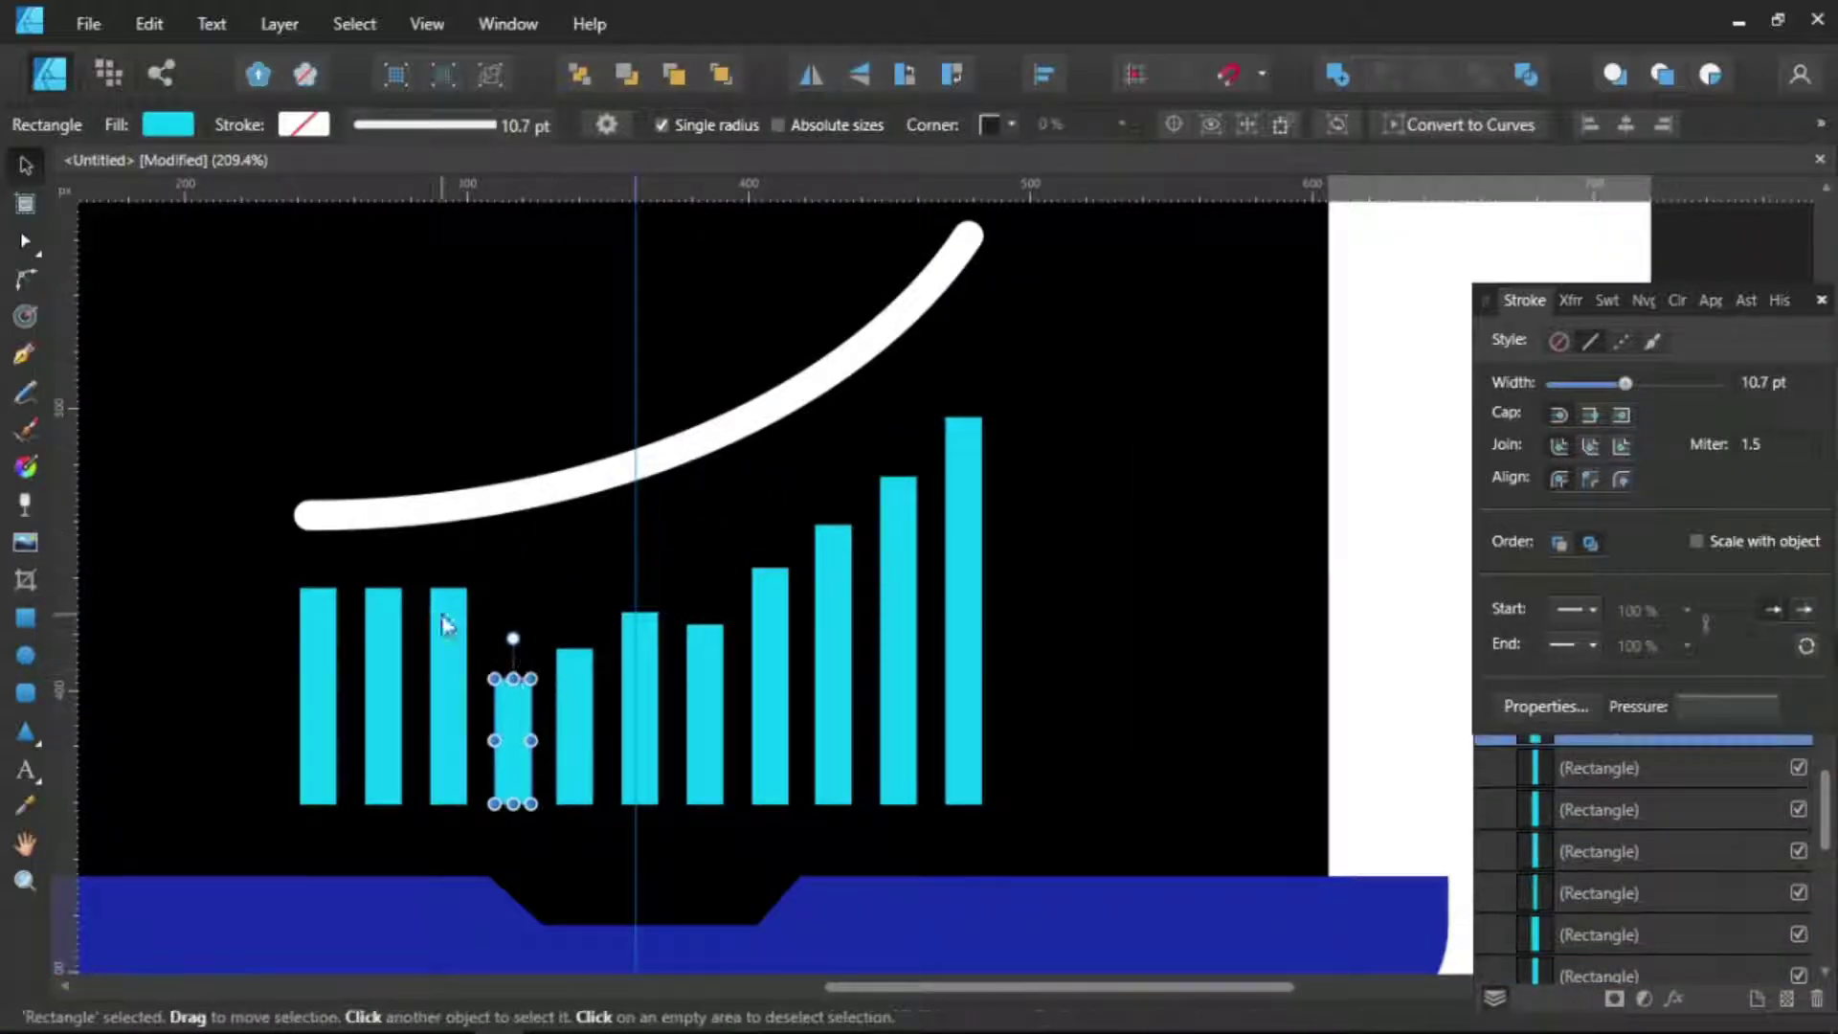
{"action": "left_click_drag", "start_coordinate": [448, 588], "coordinate": [448, 702]}
{"action": "left_click_drag", "start_coordinate": [383, 588], "coordinate": [383, 725]}
{"action": "left_click", "coordinate": [317, 689]}
{"action": "left_click_drag", "start_coordinate": [318, 587], "coordinate": [318, 727]}
Move the trend arc down over the bars and group the arc with all bars
{"action": "scroll", "coordinate": [318, 728], "scroll_direction": "down", "scroll_amount": 3}
{"action": "scroll", "coordinate": [575, 574], "scroll_direction": "up", "scroll_amount": 2}
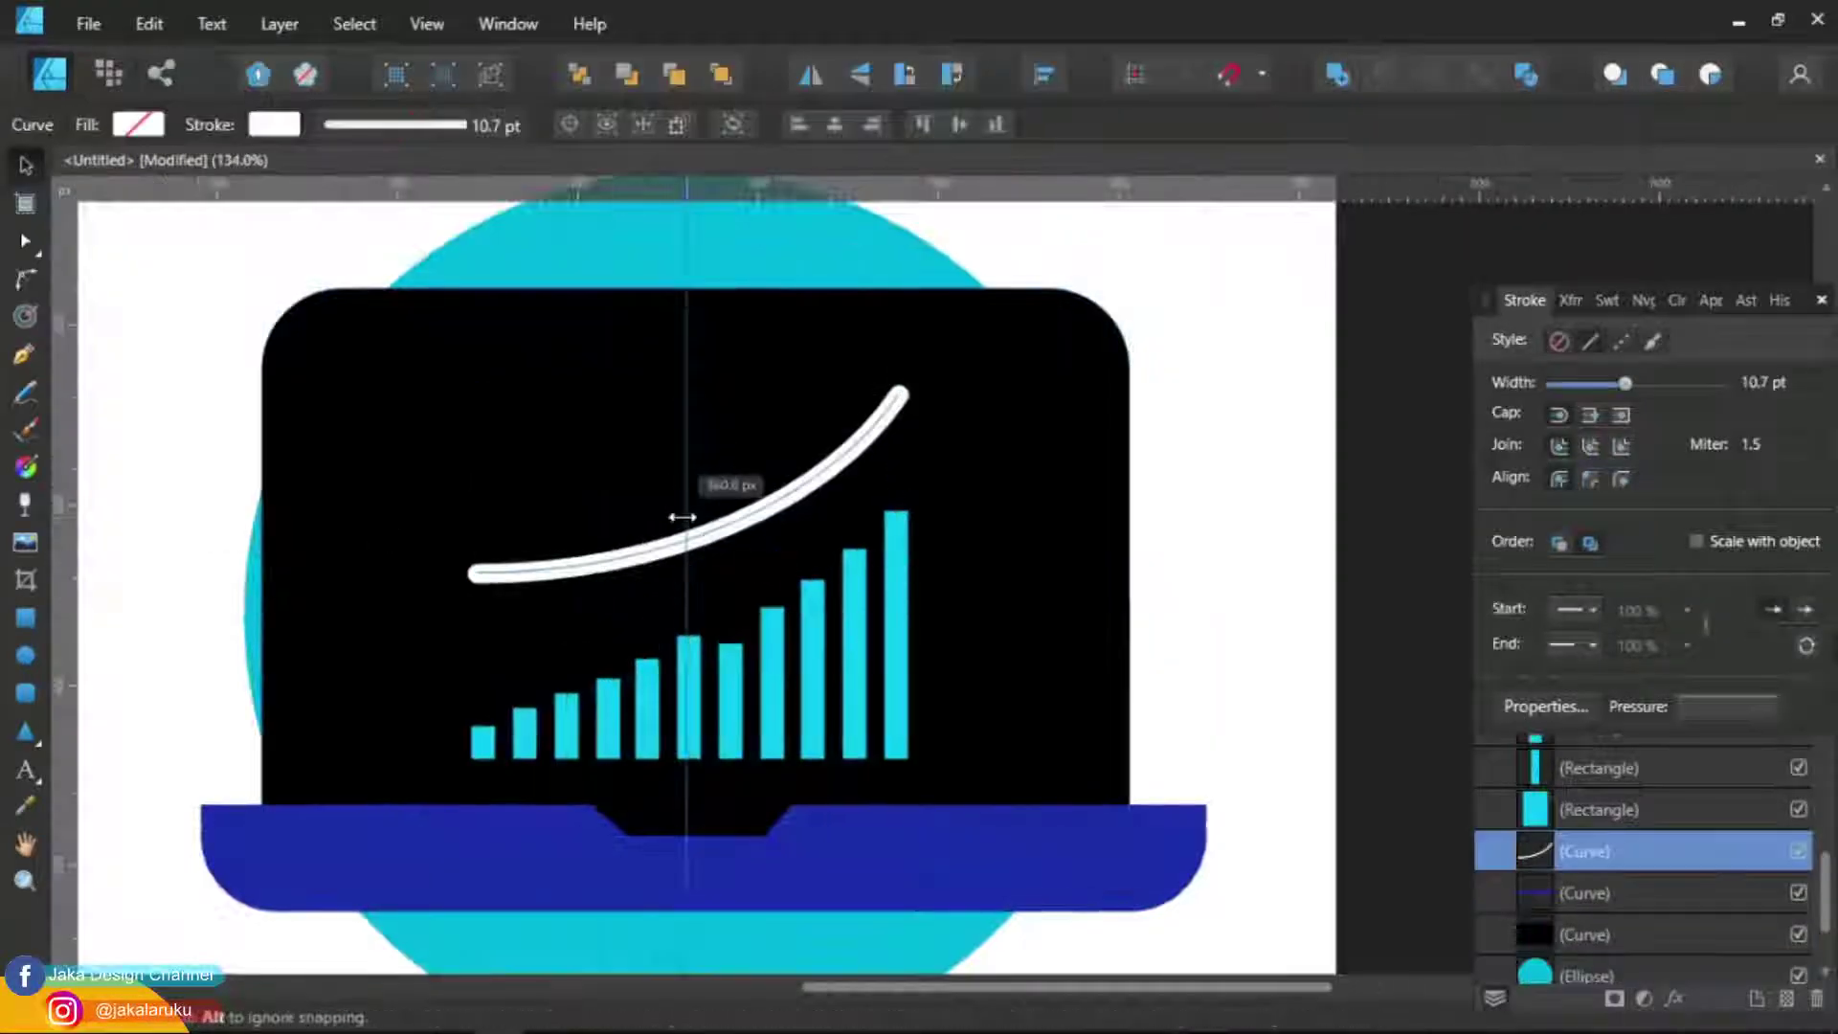
{"action": "left_click_drag", "start_coordinate": [670, 523], "coordinate": [671, 551]}
{"action": "left_click", "coordinate": [481, 733]}
{"action": "left_click", "coordinate": [134, 310]}
{"action": "left_click_drag", "start_coordinate": [134, 310], "coordinate": [924, 771]}
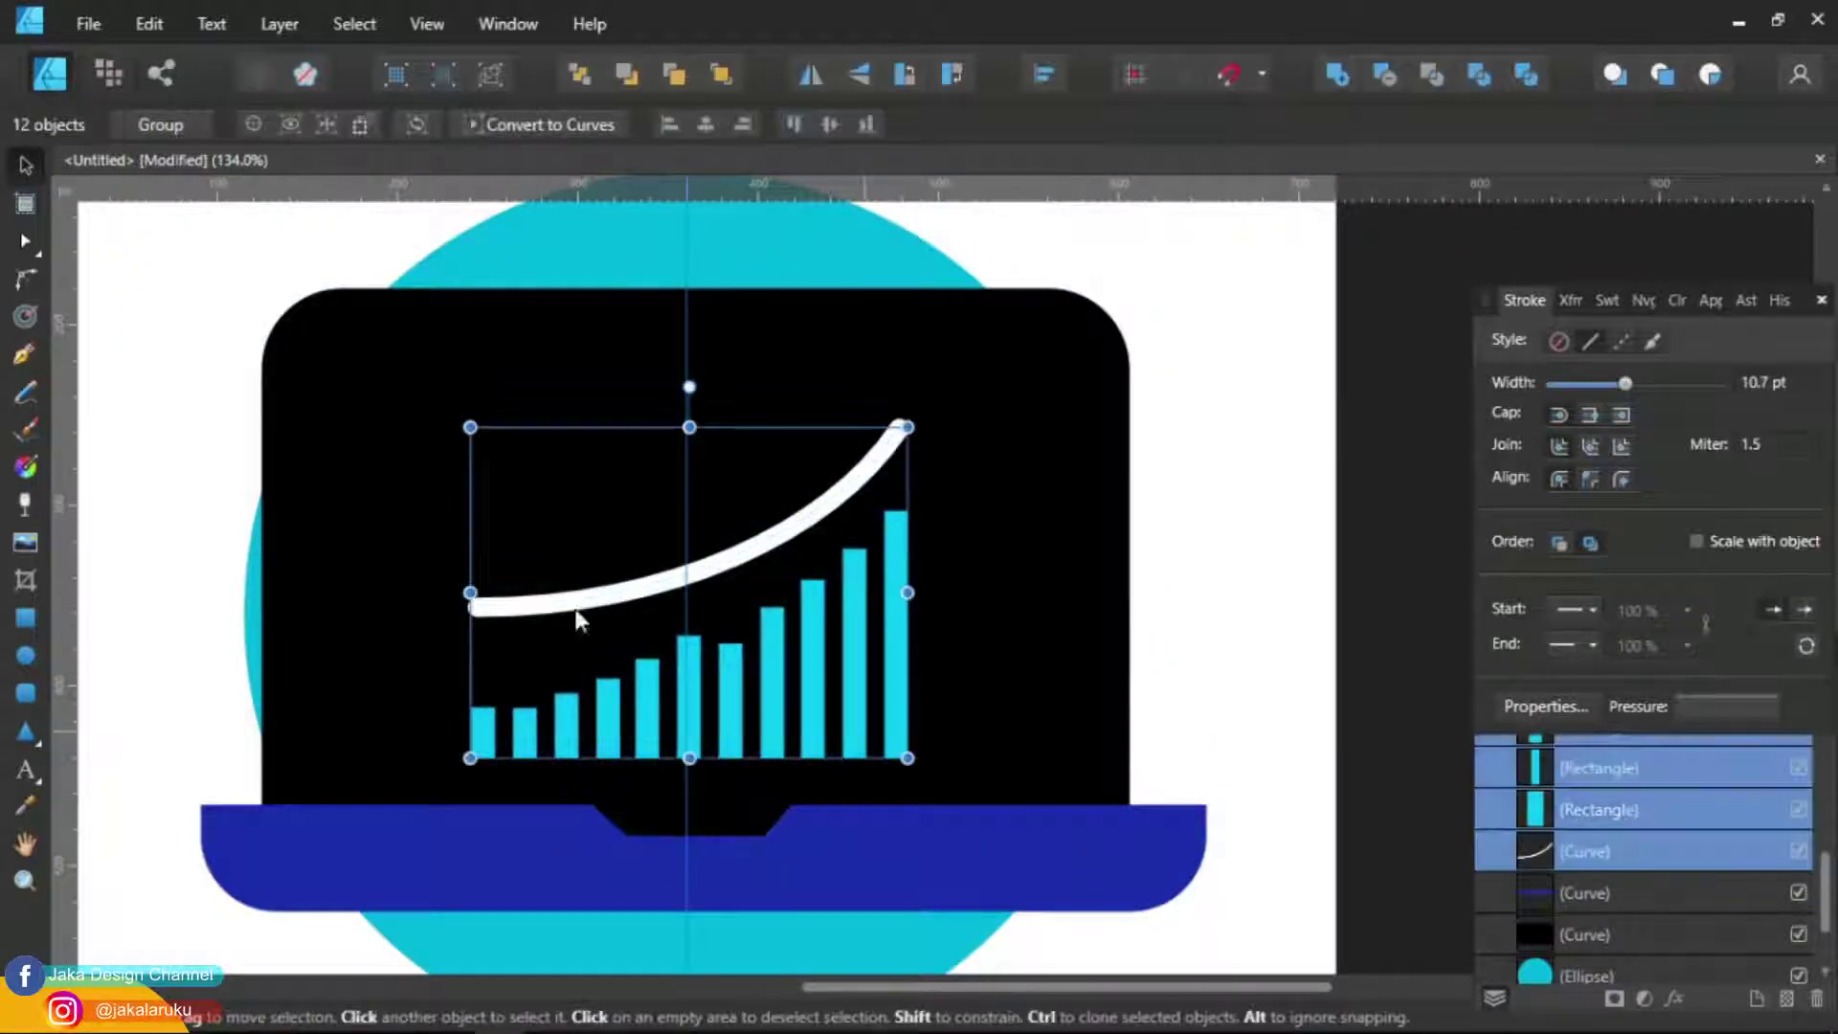
{"action": "key", "text": "ctrl+g"}
{"action": "scroll", "coordinate": [670, 594], "scroll_direction": "down", "scroll_amount": 2}
{"action": "scroll", "coordinate": [383, 478], "scroll_direction": "left", "scroll_amount": 1}
Draw a short white line with the Pen Tool on the left of the screen
{"action": "scroll", "coordinate": [491, 460], "scroll_direction": "up", "scroll_amount": 1}
{"action": "key", "text": "p"}
{"action": "left_click", "coordinate": [431, 470]}
{"action": "left_click", "coordinate": [514, 470]}
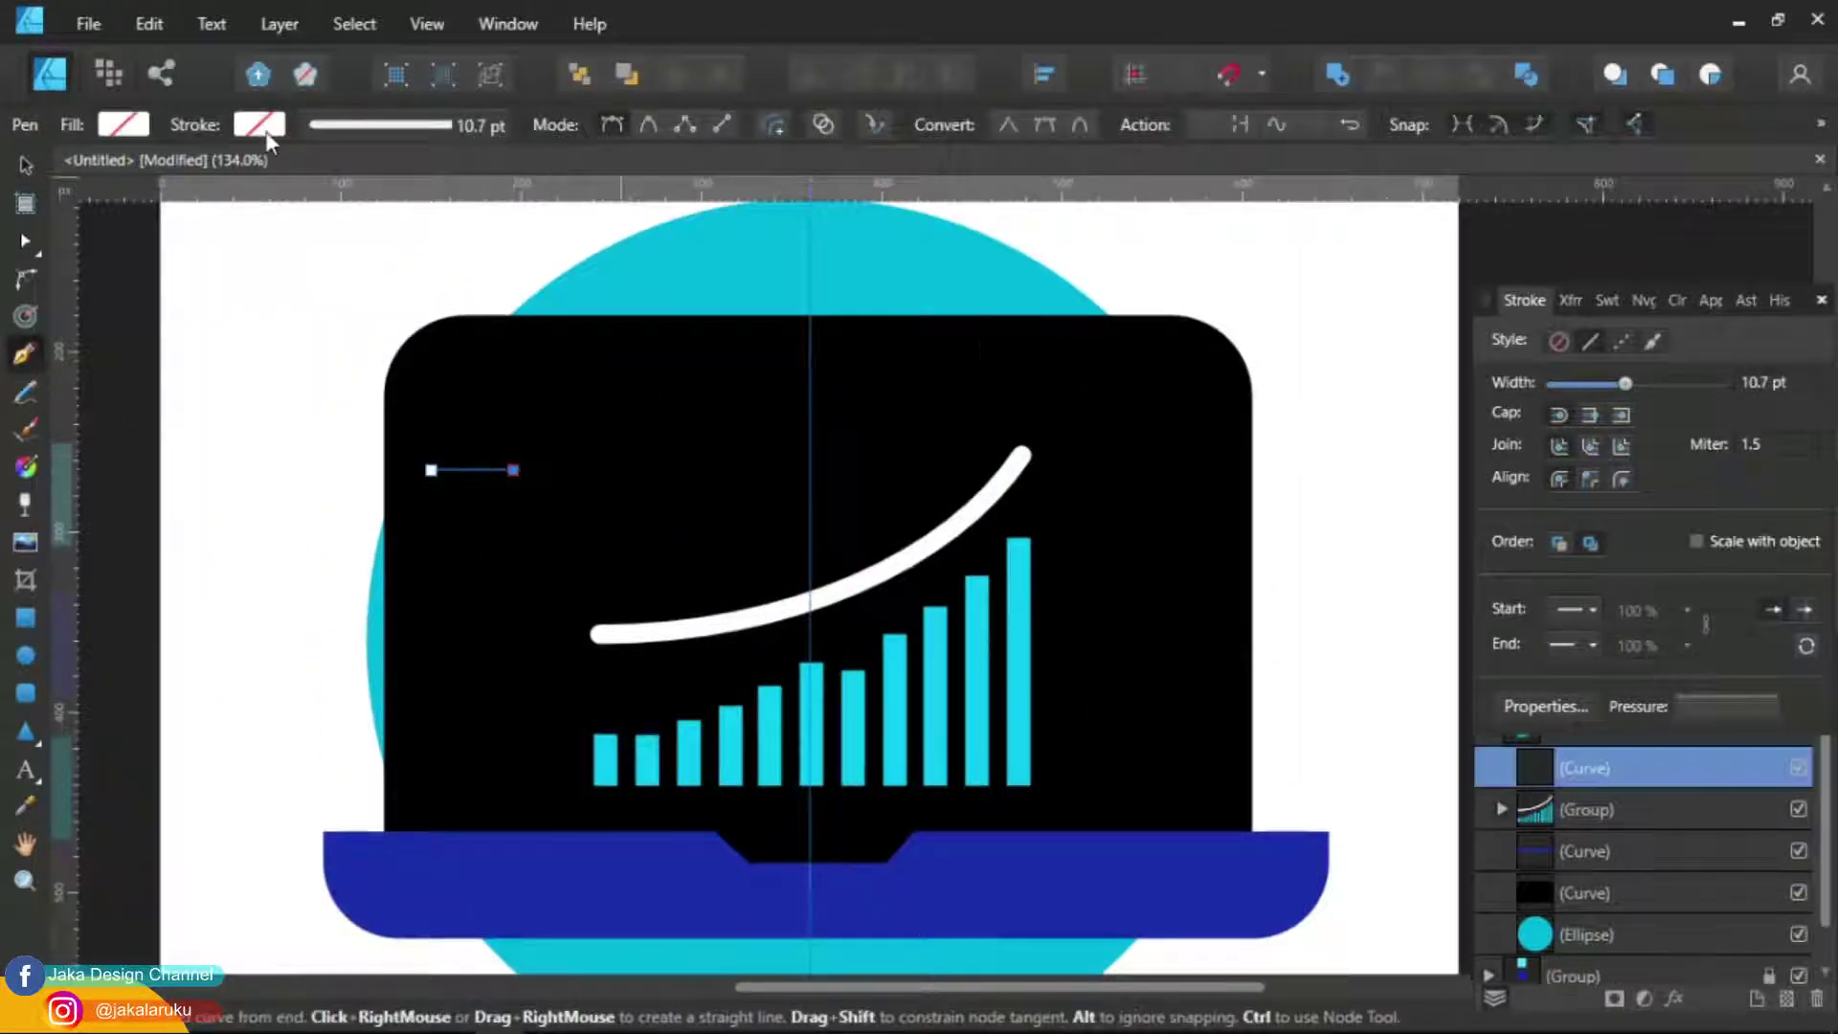
{"action": "left_click", "coordinate": [274, 125]}
{"action": "key", "text": "v"}
Copy the two white lines lower down and reposition the list lines
{"action": "left_click", "coordinate": [493, 470], "text": "shift"}
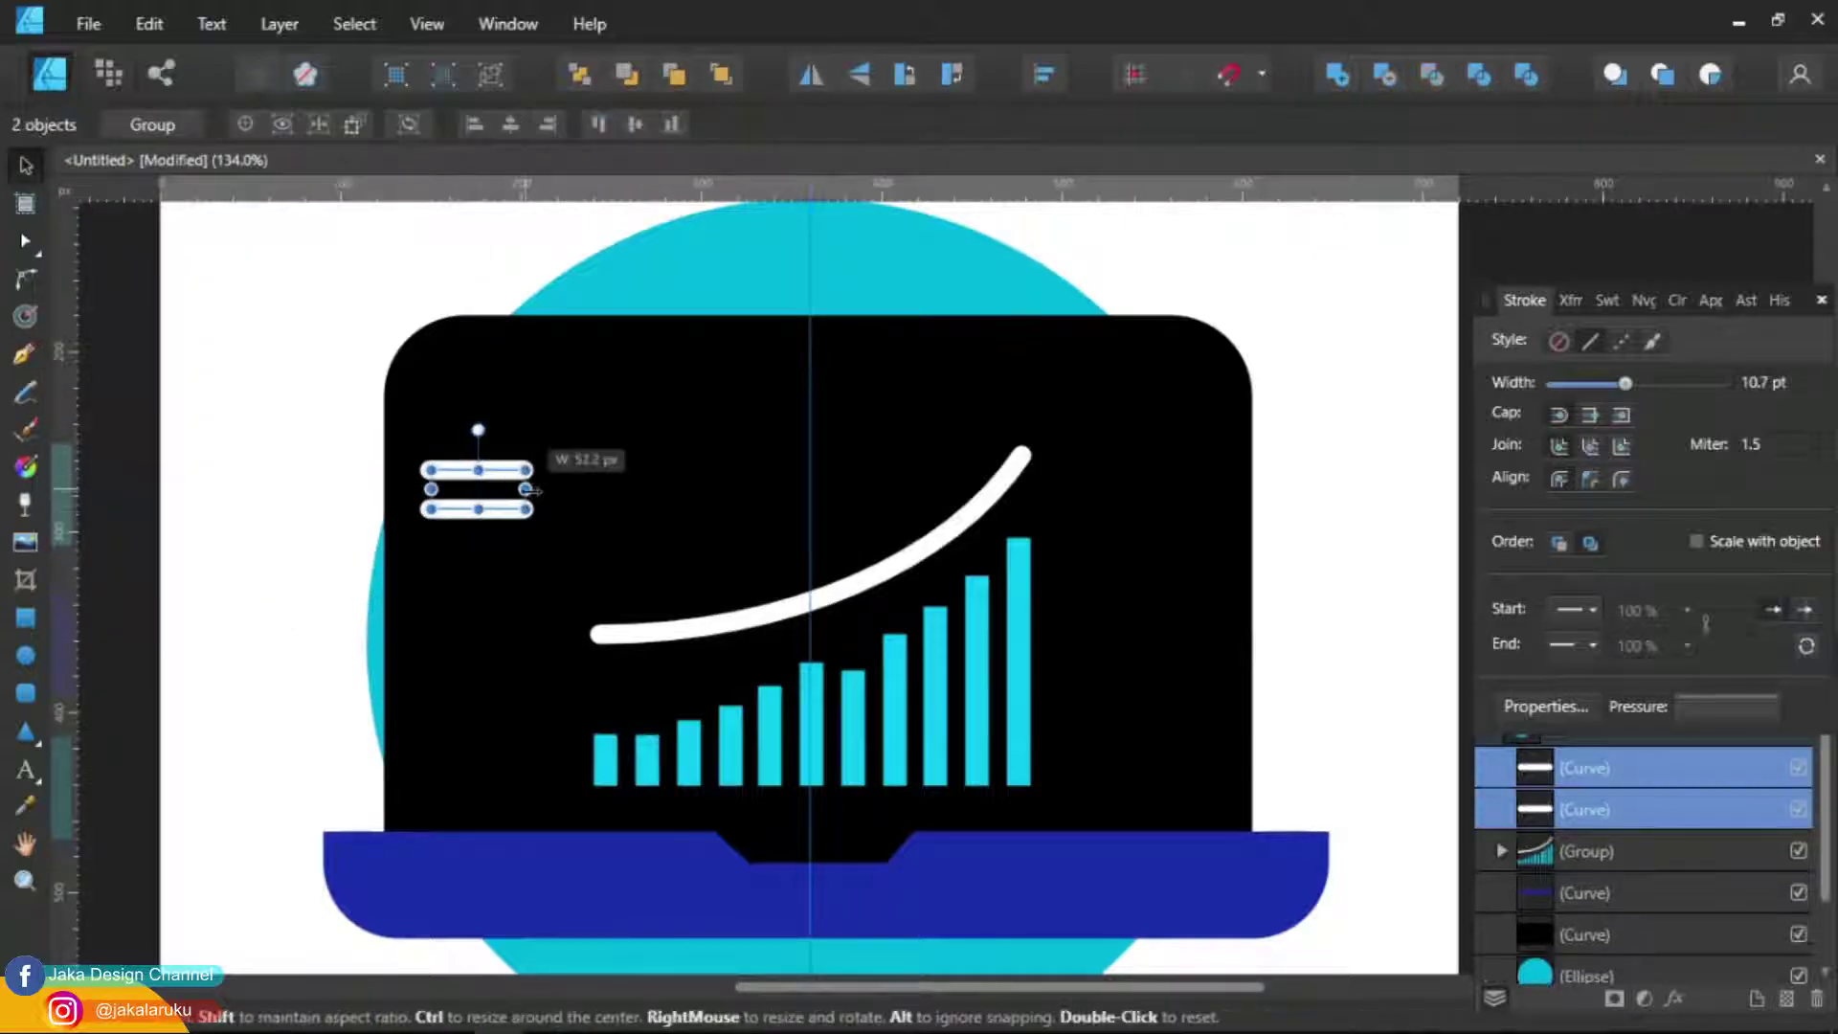
{"action": "mouse_move", "coordinate": [456, 570]}
{"action": "left_mouse_down"}
{"action": "mouse_move", "coordinate": [476, 660]}
{"action": "mouse_move", "coordinate": [443, 736]}
{"action": "left_mouse_up"}
{"action": "left_click", "coordinate": [283, 369]}
{"action": "left_click_drag", "start_coordinate": [526, 455], "coordinate": [539, 530]}
Draw an avatar circle above the lines and give it a light cyan fill
{"action": "left_click_drag", "start_coordinate": [440, 405], "coordinate": [541, 505]}
{"action": "left_click", "coordinate": [142, 125]}
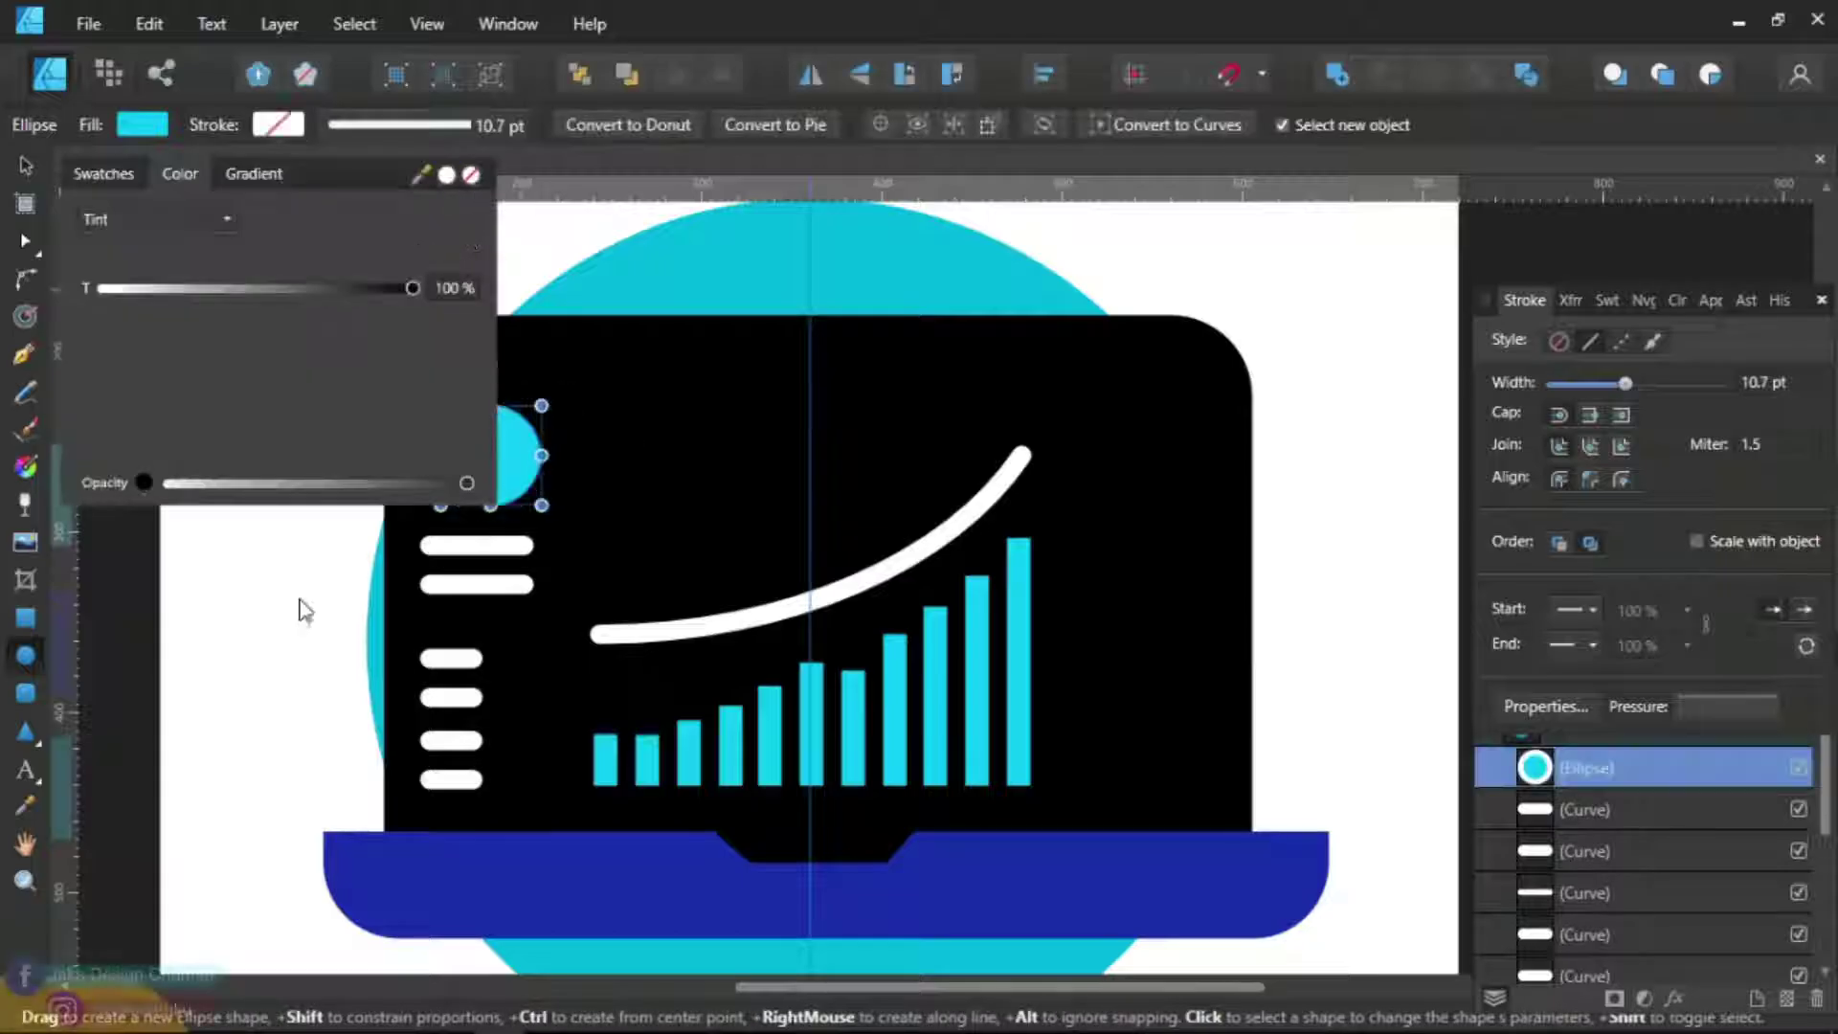
{"action": "key", "text": "i"}
{"action": "left_click", "coordinate": [666, 280]}
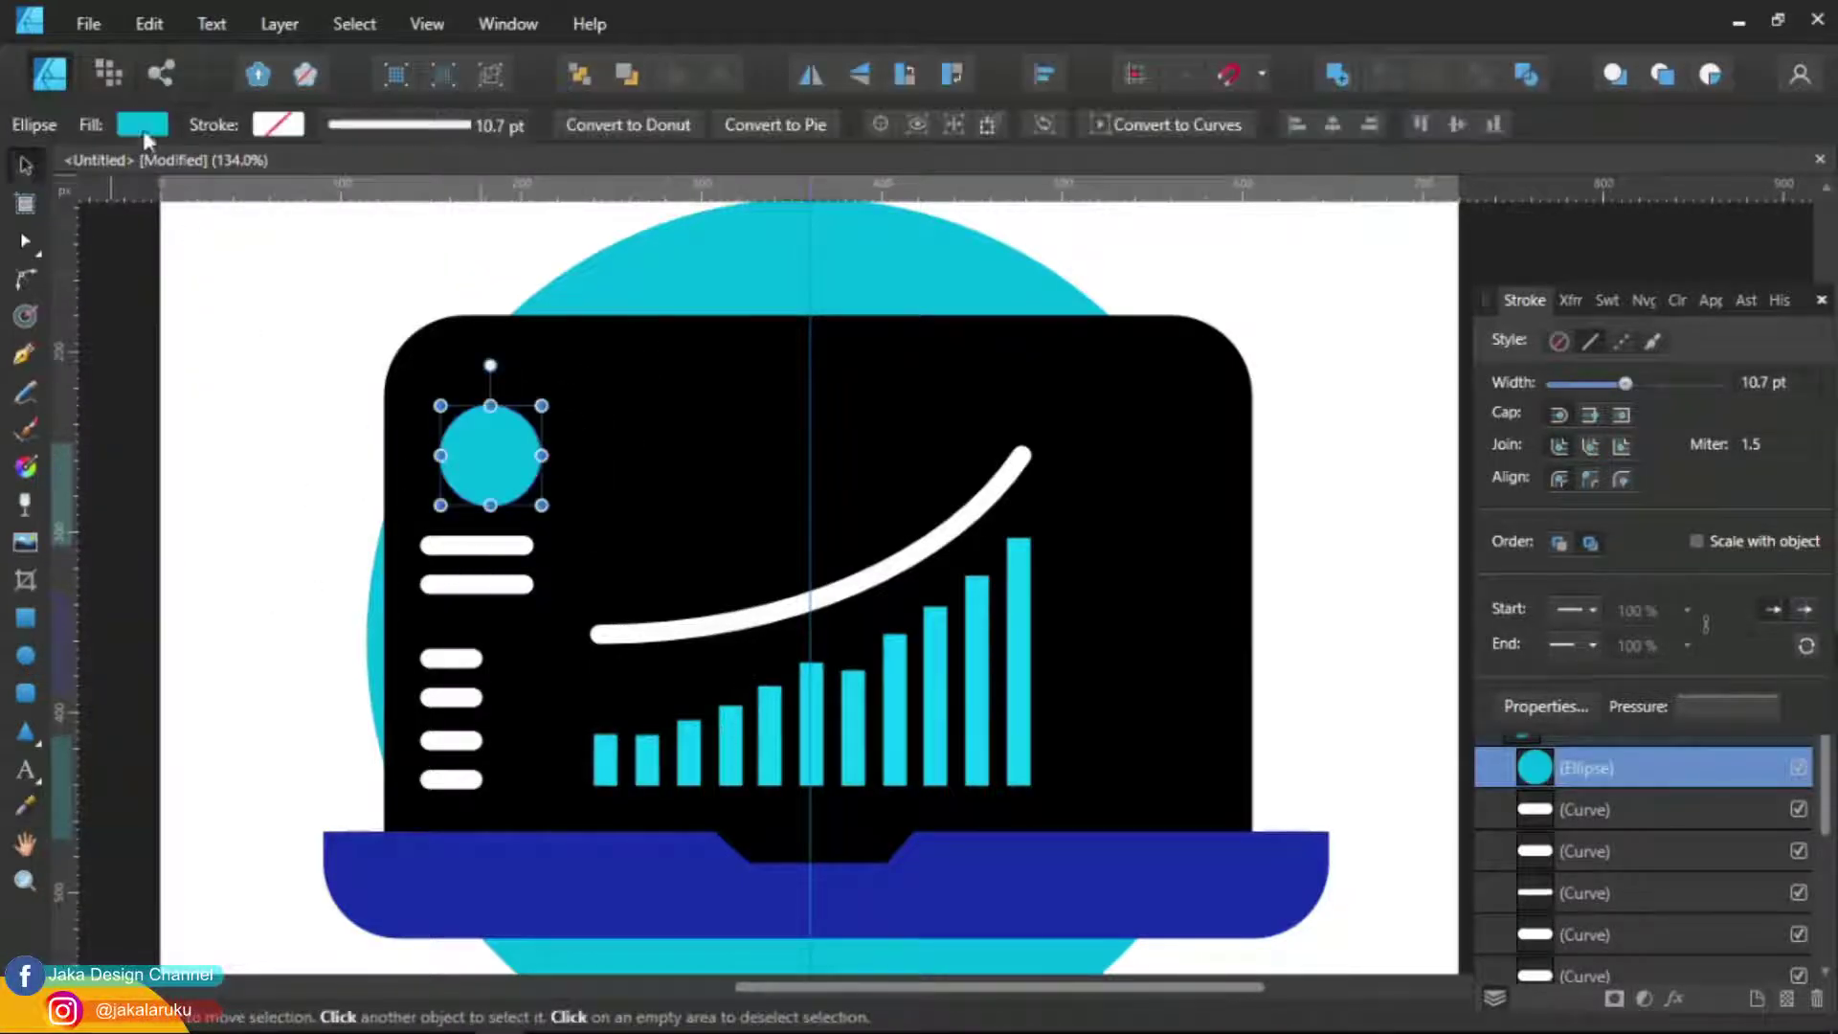
{"action": "left_click", "coordinate": [142, 124]}
{"action": "scroll", "coordinate": [670, 479], "scroll_direction": "up", "scroll_amount": 2, "text": "ctrl"}
{"action": "left_click_drag", "start_coordinate": [412, 546], "coordinate": [469, 603]}
Make the bottom short list line red
{"action": "scroll", "coordinate": [469, 606], "scroll_direction": "down", "scroll_amount": 2}
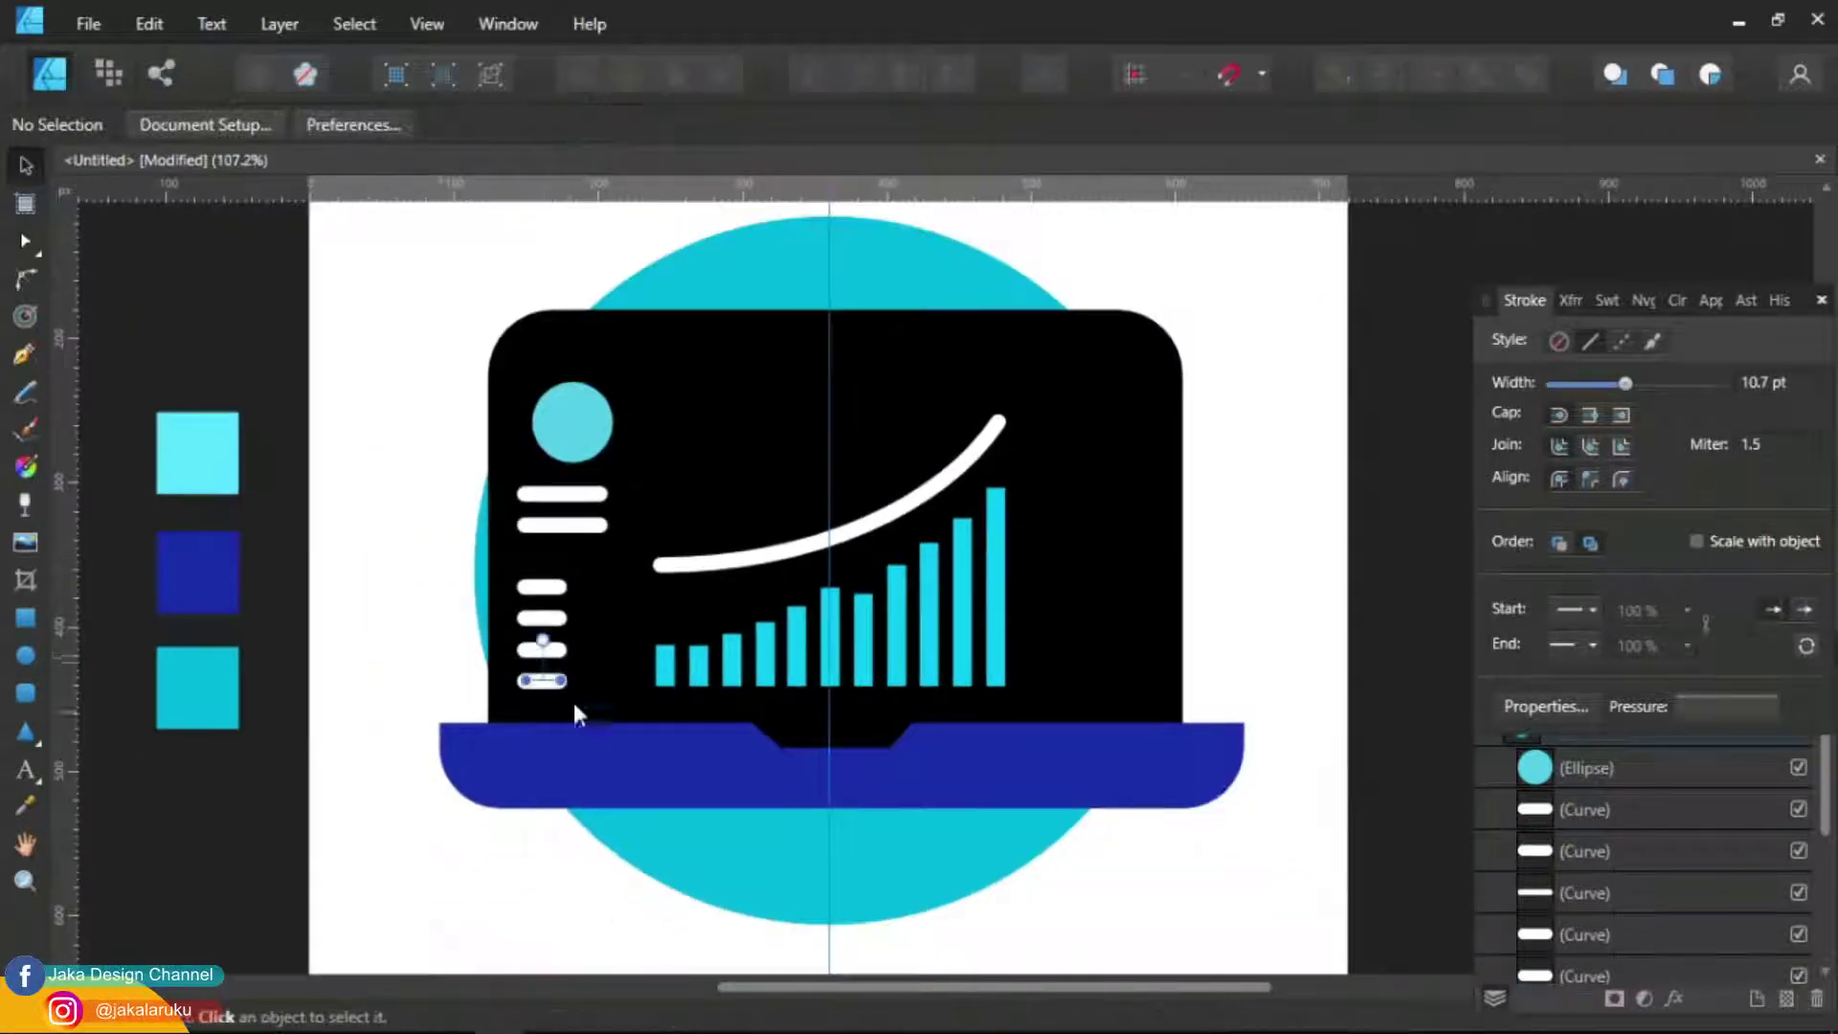
{"action": "left_click_drag", "start_coordinate": [287, 431], "coordinate": [459, 555]}
{"action": "left_click", "coordinate": [279, 24]}
{"action": "left_click", "coordinate": [335, 699]}
{"action": "left_click", "coordinate": [516, 685]}
{"action": "left_click", "coordinate": [142, 124]}
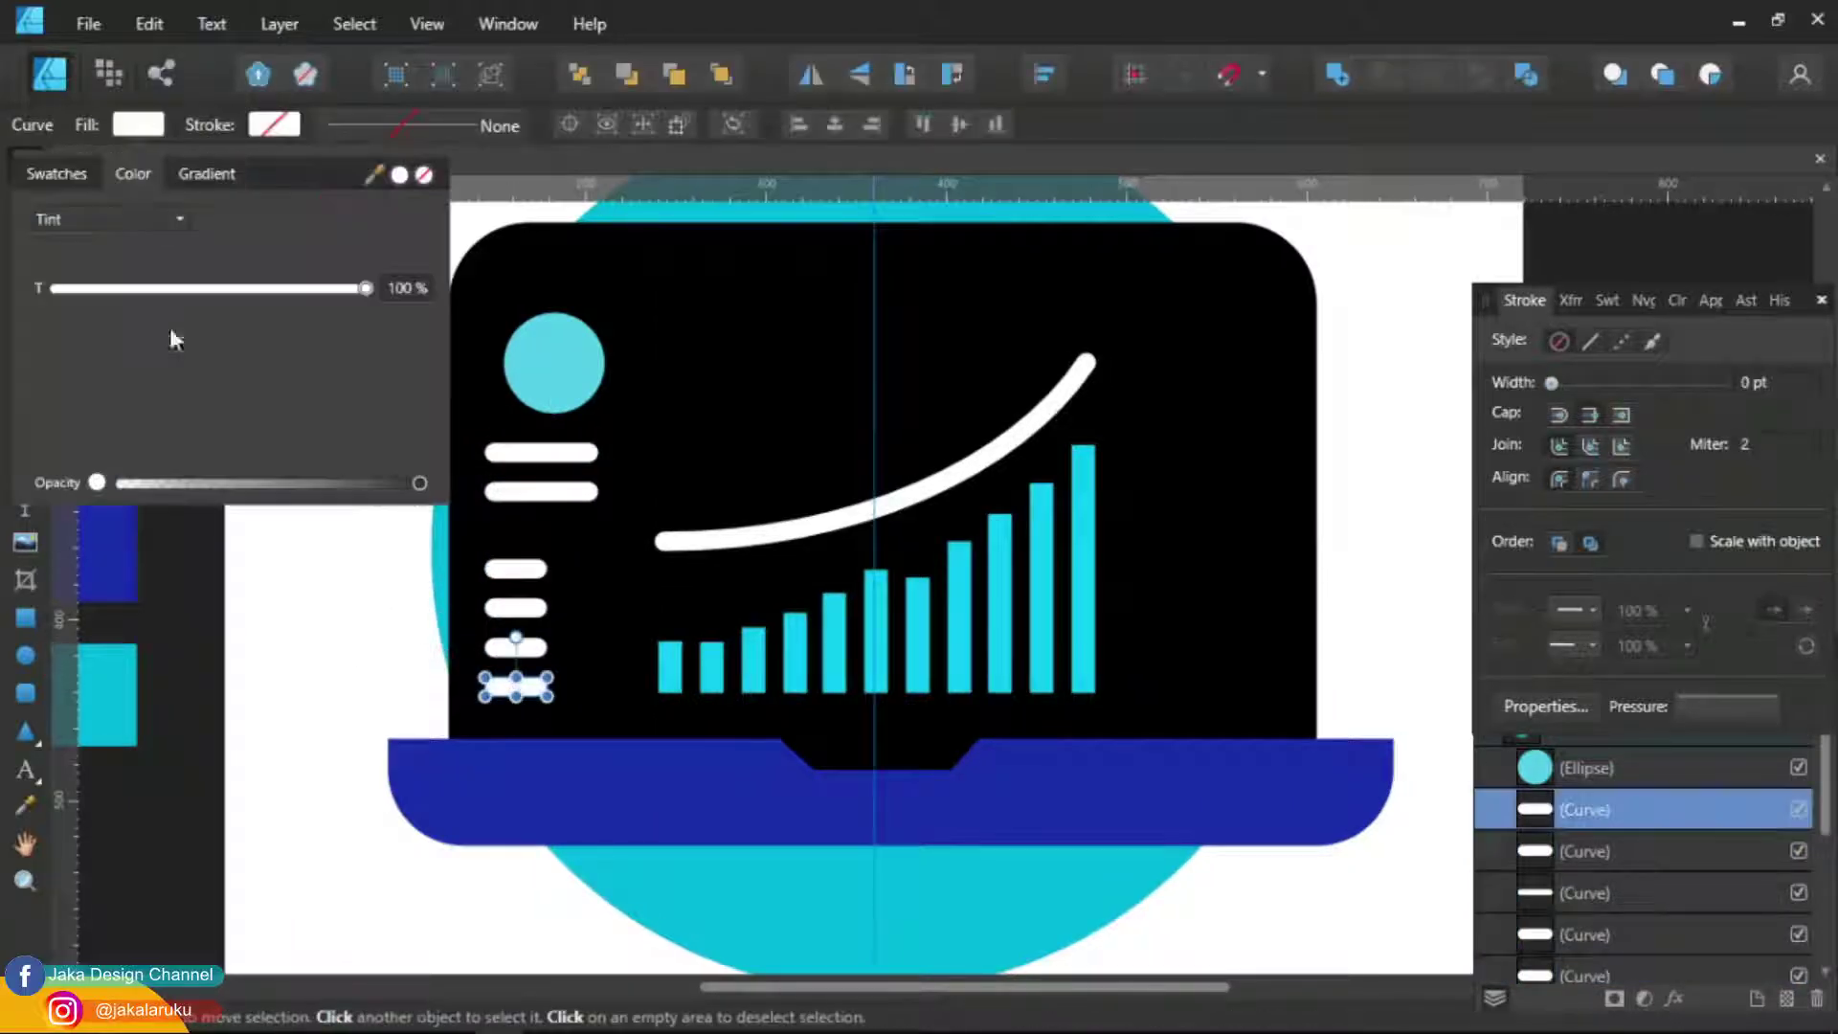
{"action": "left_click", "coordinate": [326, 733]}
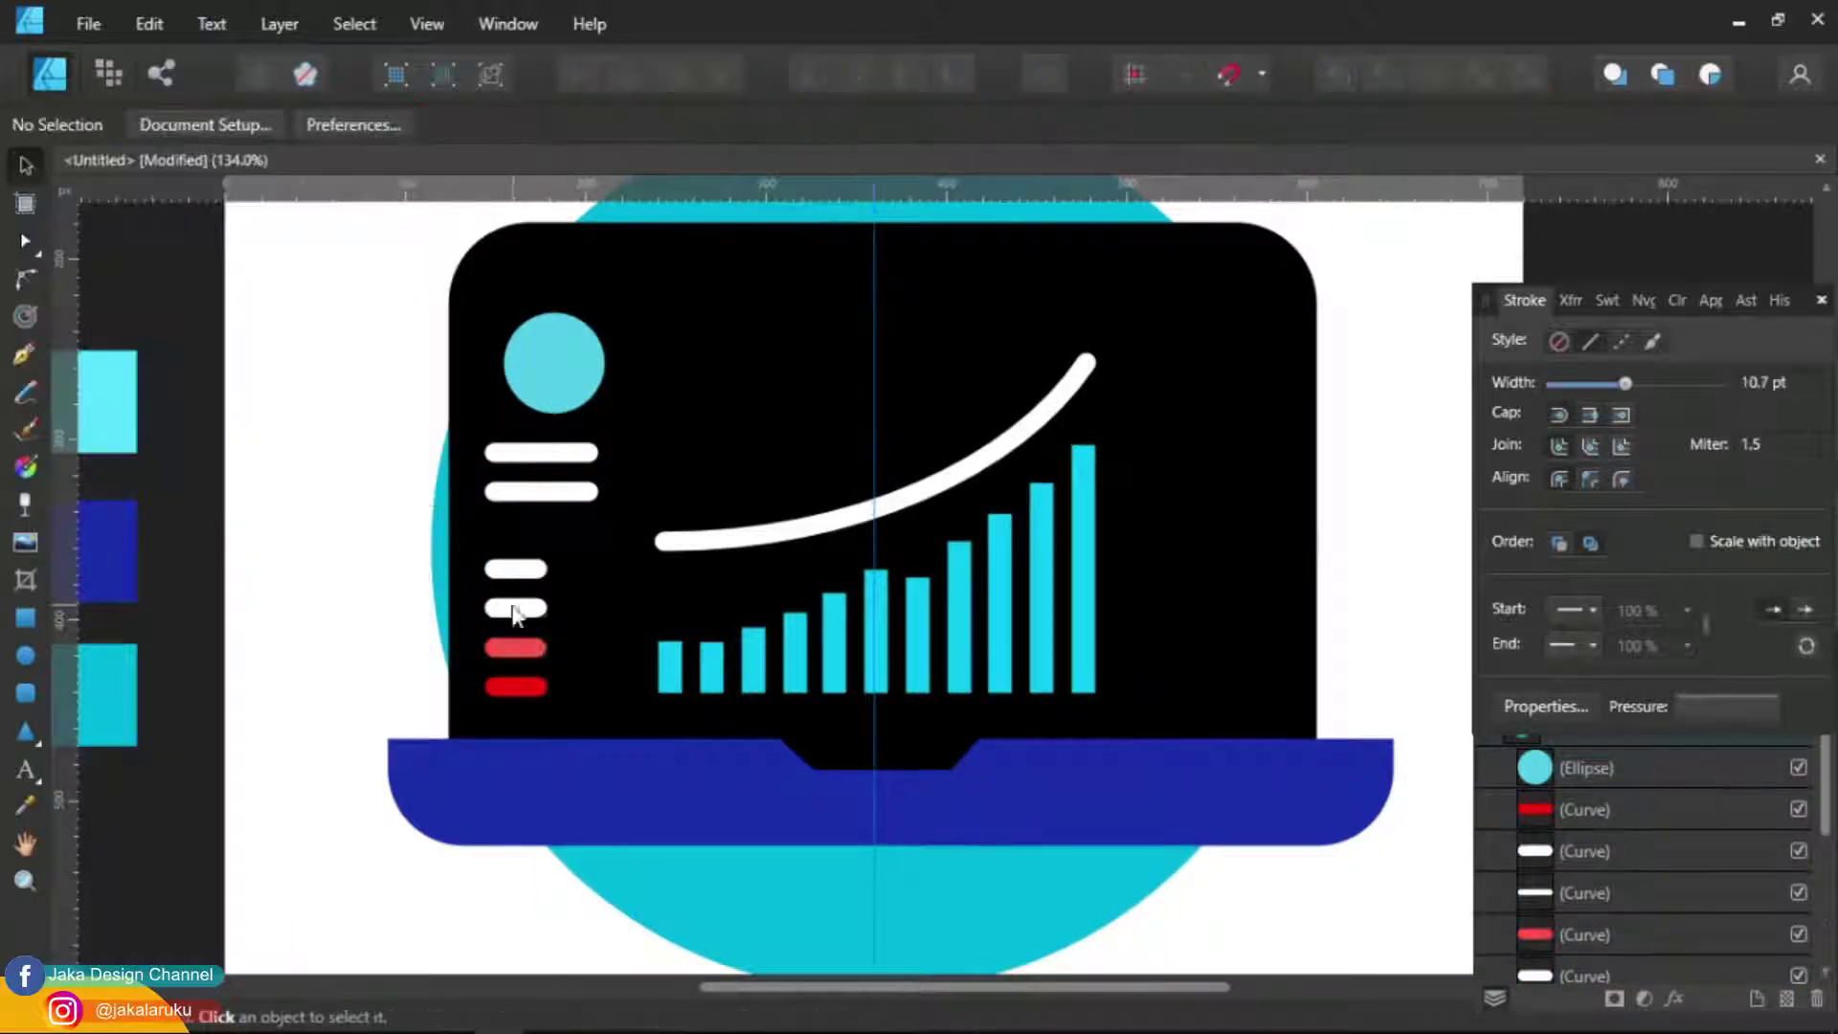
Make the next short line yellow and the top short line green
{"action": "left_click", "coordinate": [516, 607]}
{"action": "left_click", "coordinate": [139, 125]}
{"action": "left_click", "coordinate": [55, 174]}
{"action": "left_click", "coordinate": [134, 174]}
{"action": "left_click", "coordinate": [55, 173]}
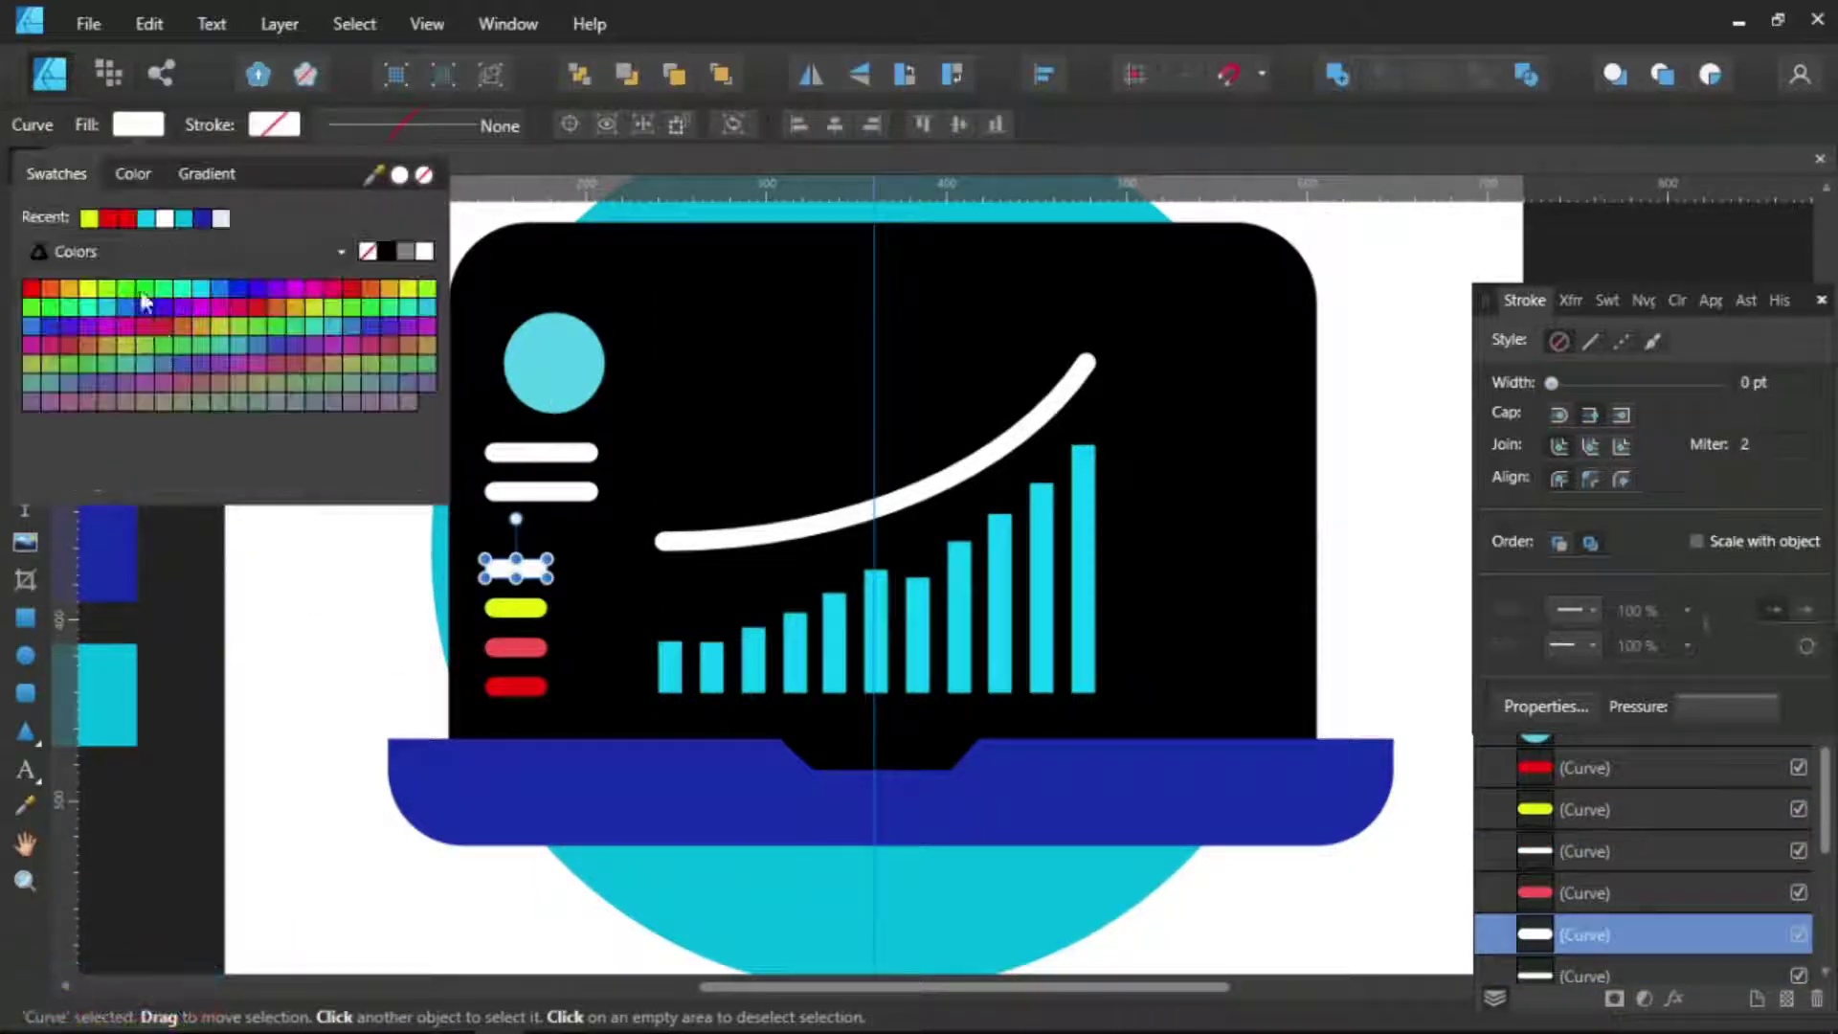
{"action": "left_click", "coordinate": [144, 300]}
Shrink a white circle copy inside the cyan avatar
{"action": "scroll", "coordinate": [255, 427], "scroll_direction": "up", "scroll_amount": 5}
{"action": "left_click", "coordinate": [587, 431]}
{"action": "left_click_drag", "start_coordinate": [655, 498], "coordinate": [690, 584]}
{"action": "scroll", "coordinate": [564, 320], "scroll_direction": "up", "scroll_amount": 2}
Subtract a rectangle to flatten the white body, and outline the head in black 3.7 pt
{"action": "scroll", "coordinate": [829, 459], "scroll_direction": "up", "scroll_amount": 2}
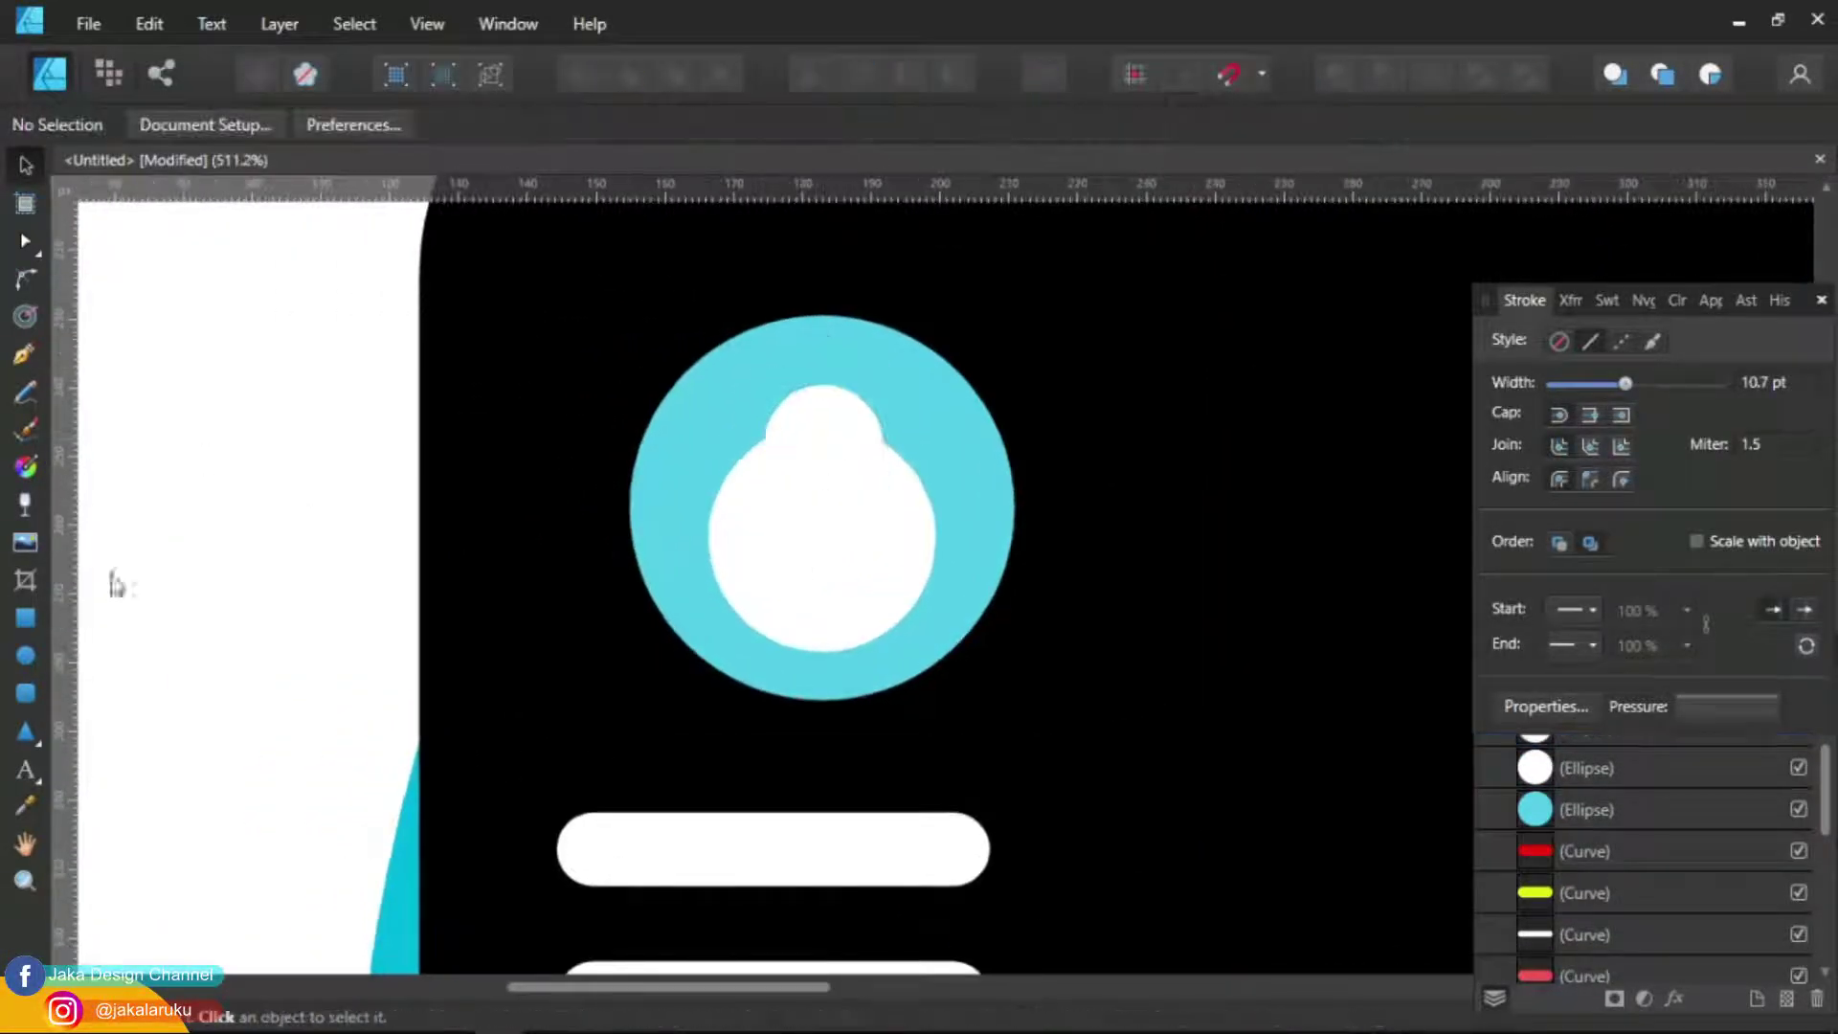
{"action": "key", "text": "m"}
{"action": "left_click_drag", "start_coordinate": [522, 554], "coordinate": [1080, 699]}
{"action": "left_click", "coordinate": [861, 517], "text": "shift"}
{"action": "key", "text": "ctrl+alt+s"}
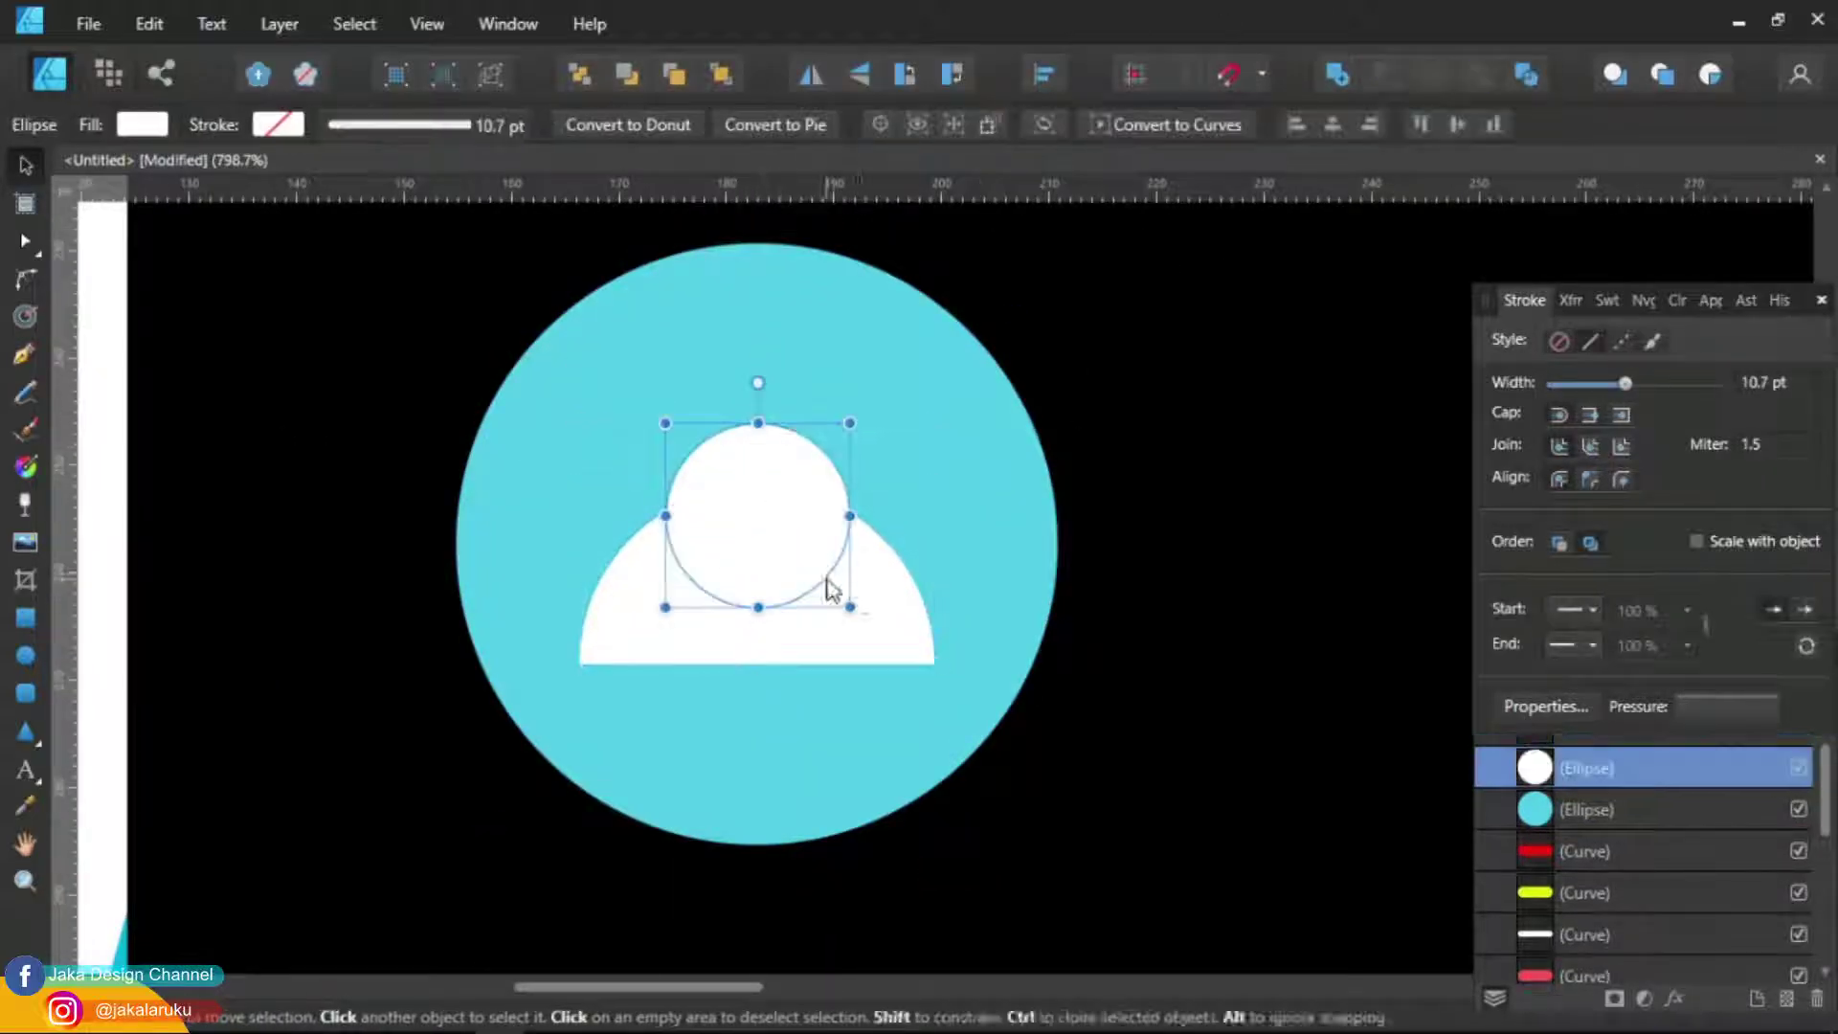
{"action": "left_click", "coordinate": [277, 124]}
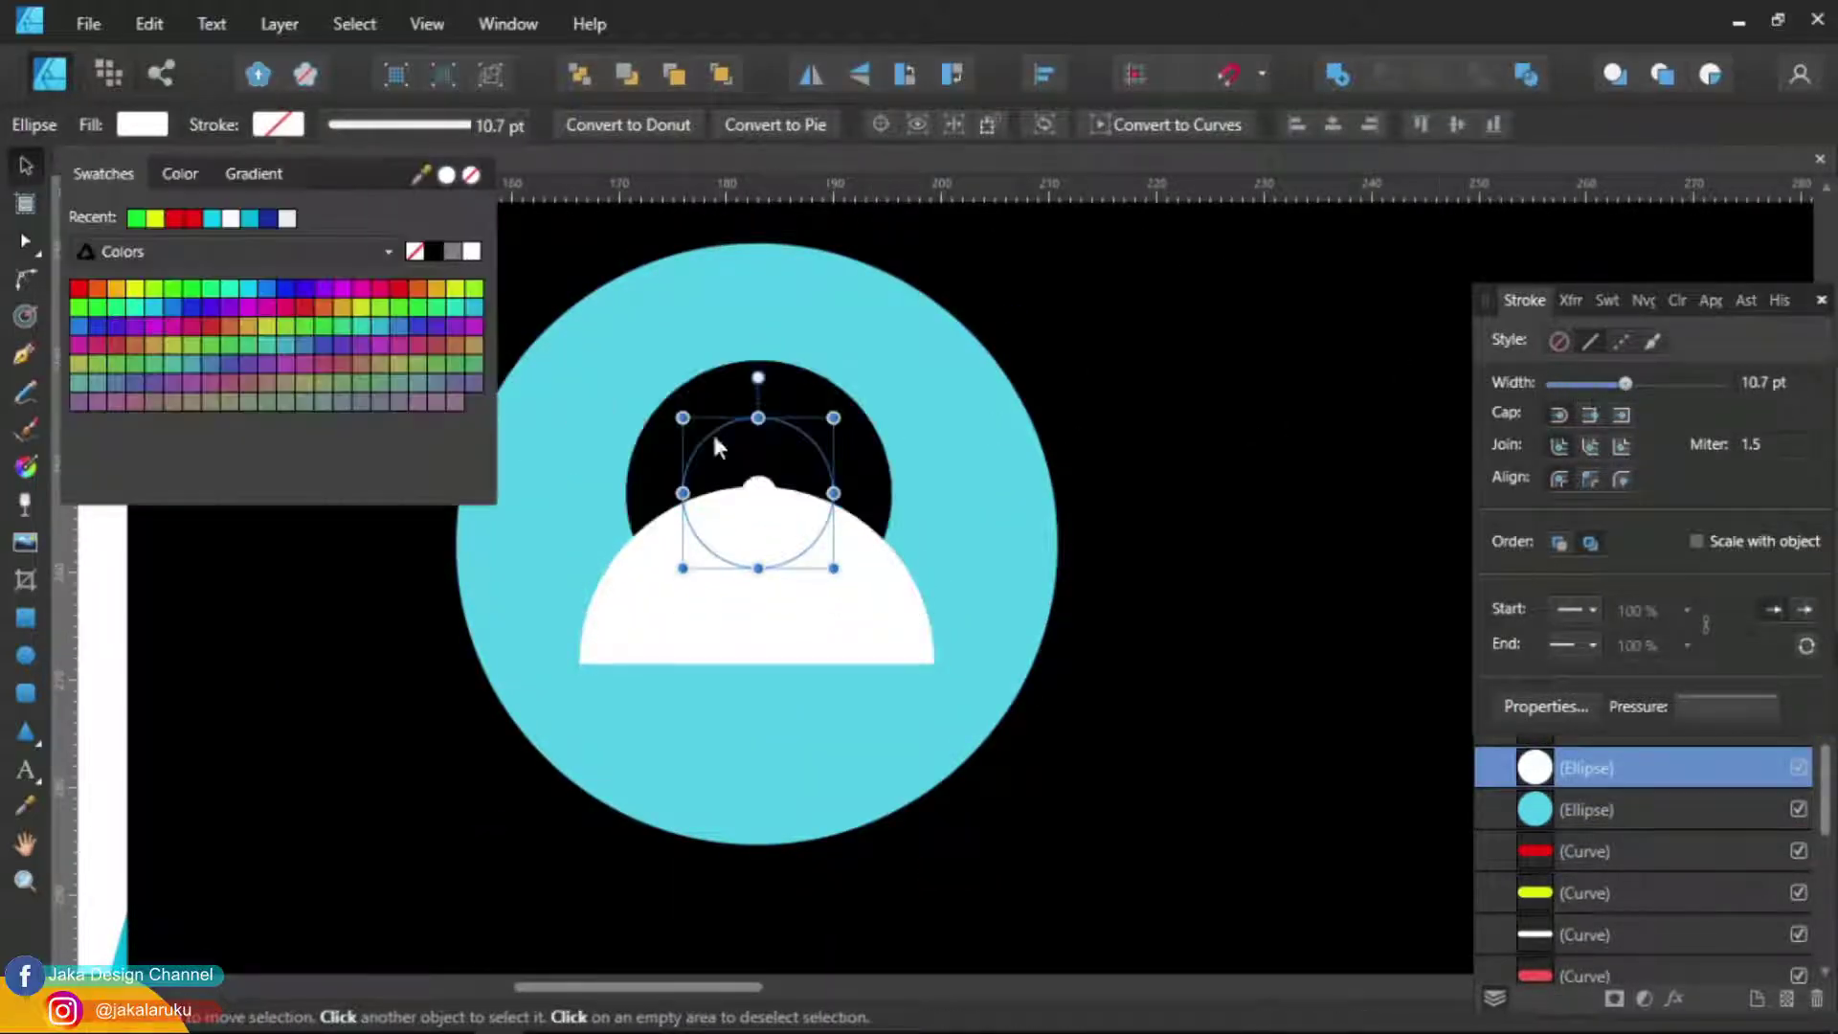
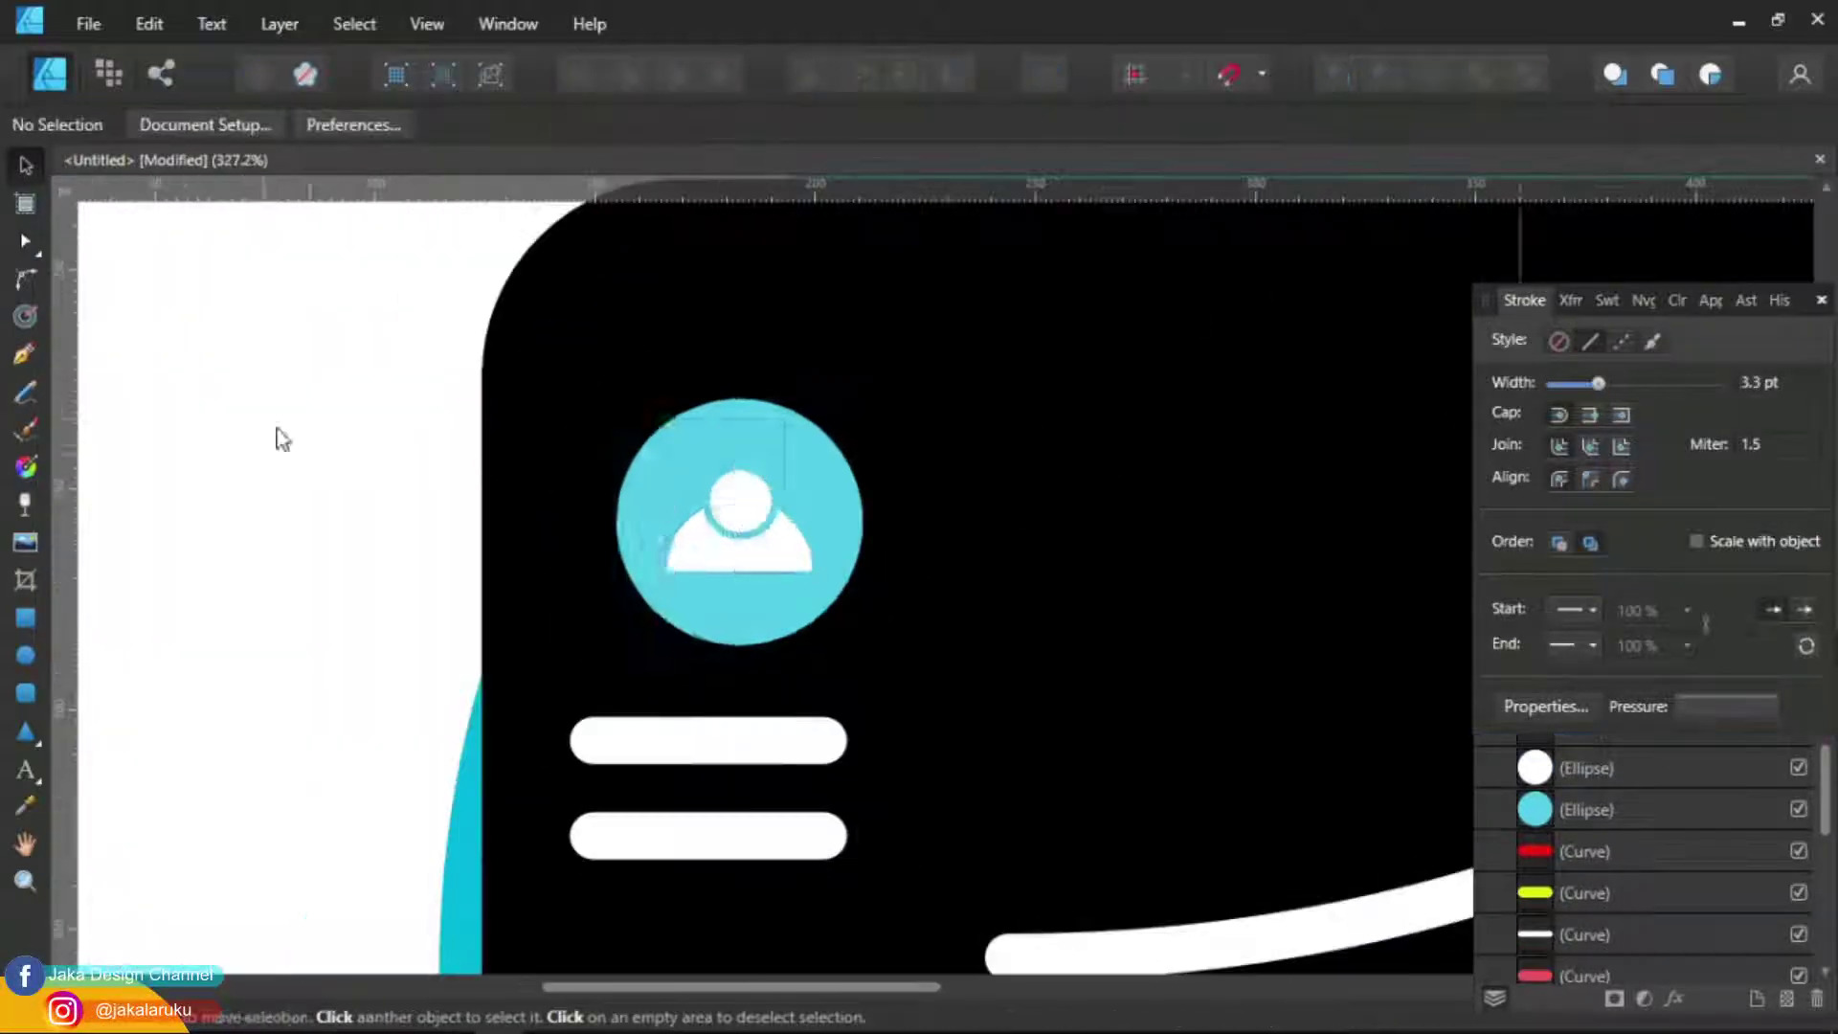
Select the two white bars beside the avatar
{"action": "left_click", "coordinate": [793, 574]}
{"action": "scroll", "coordinate": [878, 654], "scroll_direction": "down", "scroll_amount": 3}
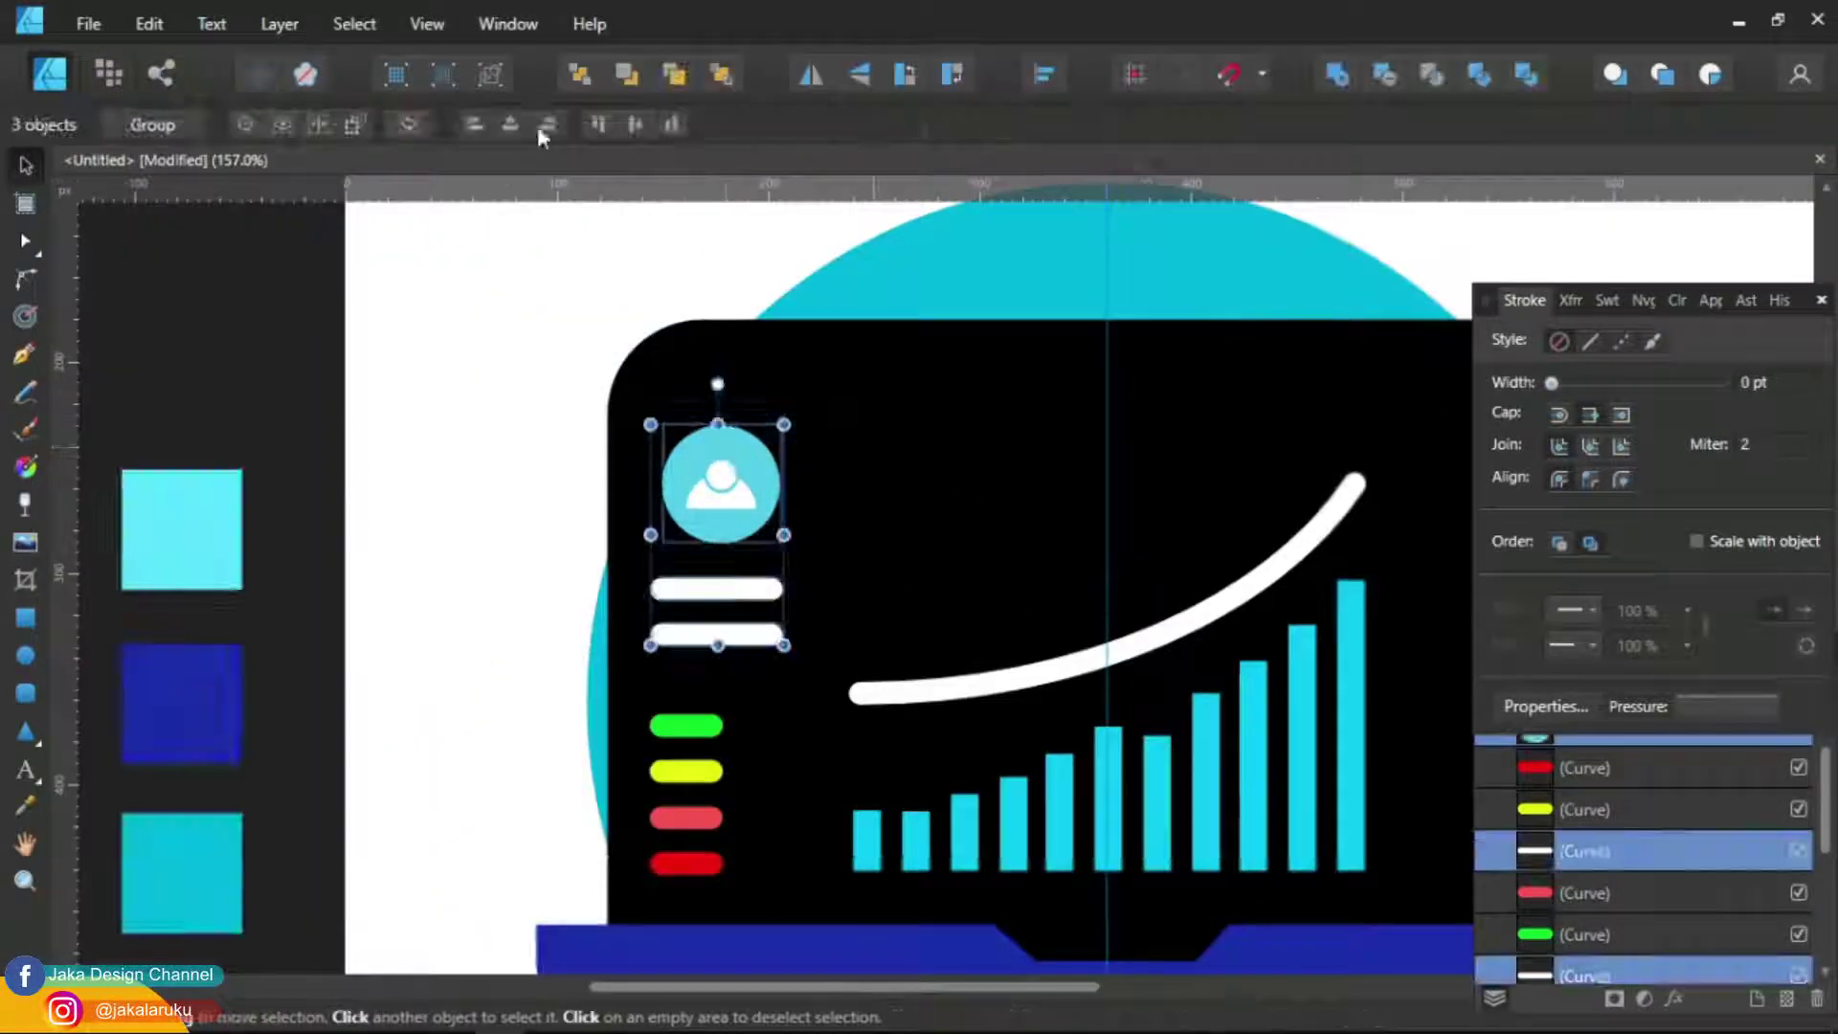
{"action": "left_click", "coordinate": [492, 346]}
{"action": "left_click_drag", "start_coordinate": [505, 609], "coordinate": [772, 824]}
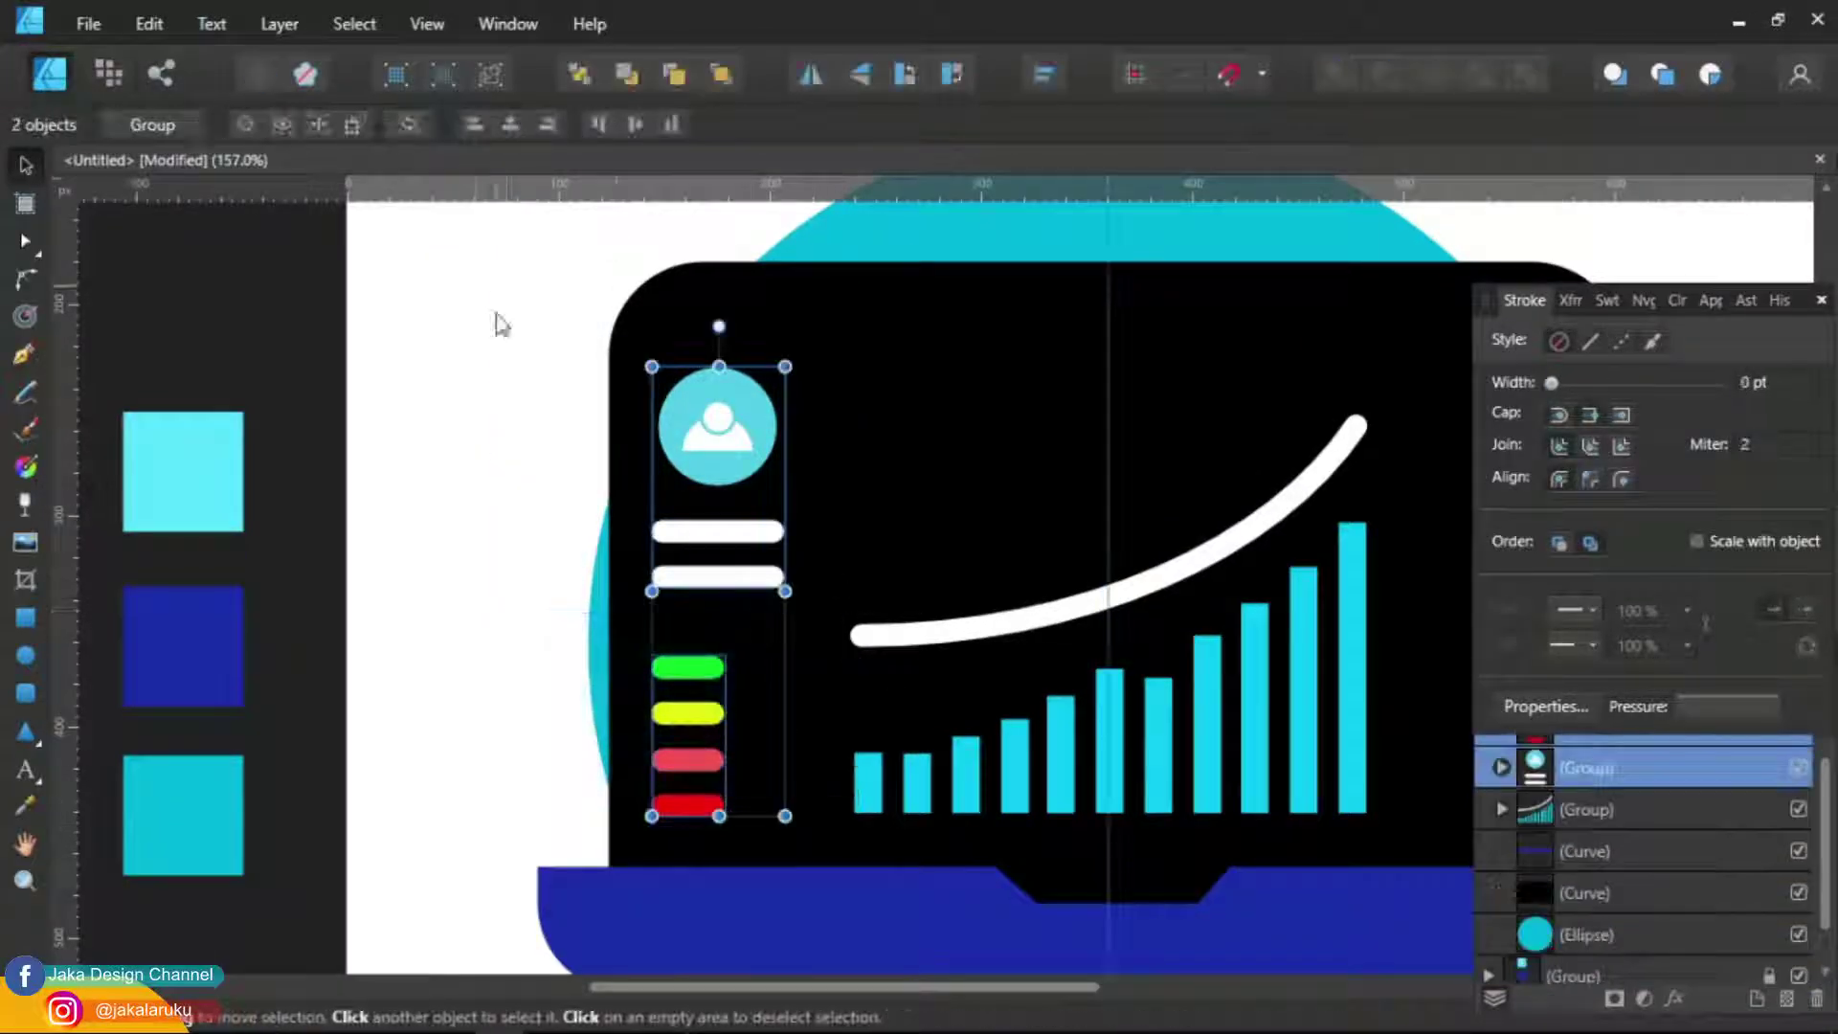
{"action": "key", "text": "ctrl+0"}
{"action": "scroll", "coordinate": [731, 423], "scroll_direction": "up", "scroll_amount": 3}
{"action": "left_click", "coordinate": [433, 573]}
{"action": "left_click", "coordinate": [466, 622], "text": "shift"}
Clone the white bars to the right of the chart and recolour them green and red
{"action": "left_click_drag", "start_coordinate": [1058, 618], "coordinate": [1293, 617]}
{"action": "left_click", "coordinate": [1121, 579]}
{"action": "key", "text": "i"}
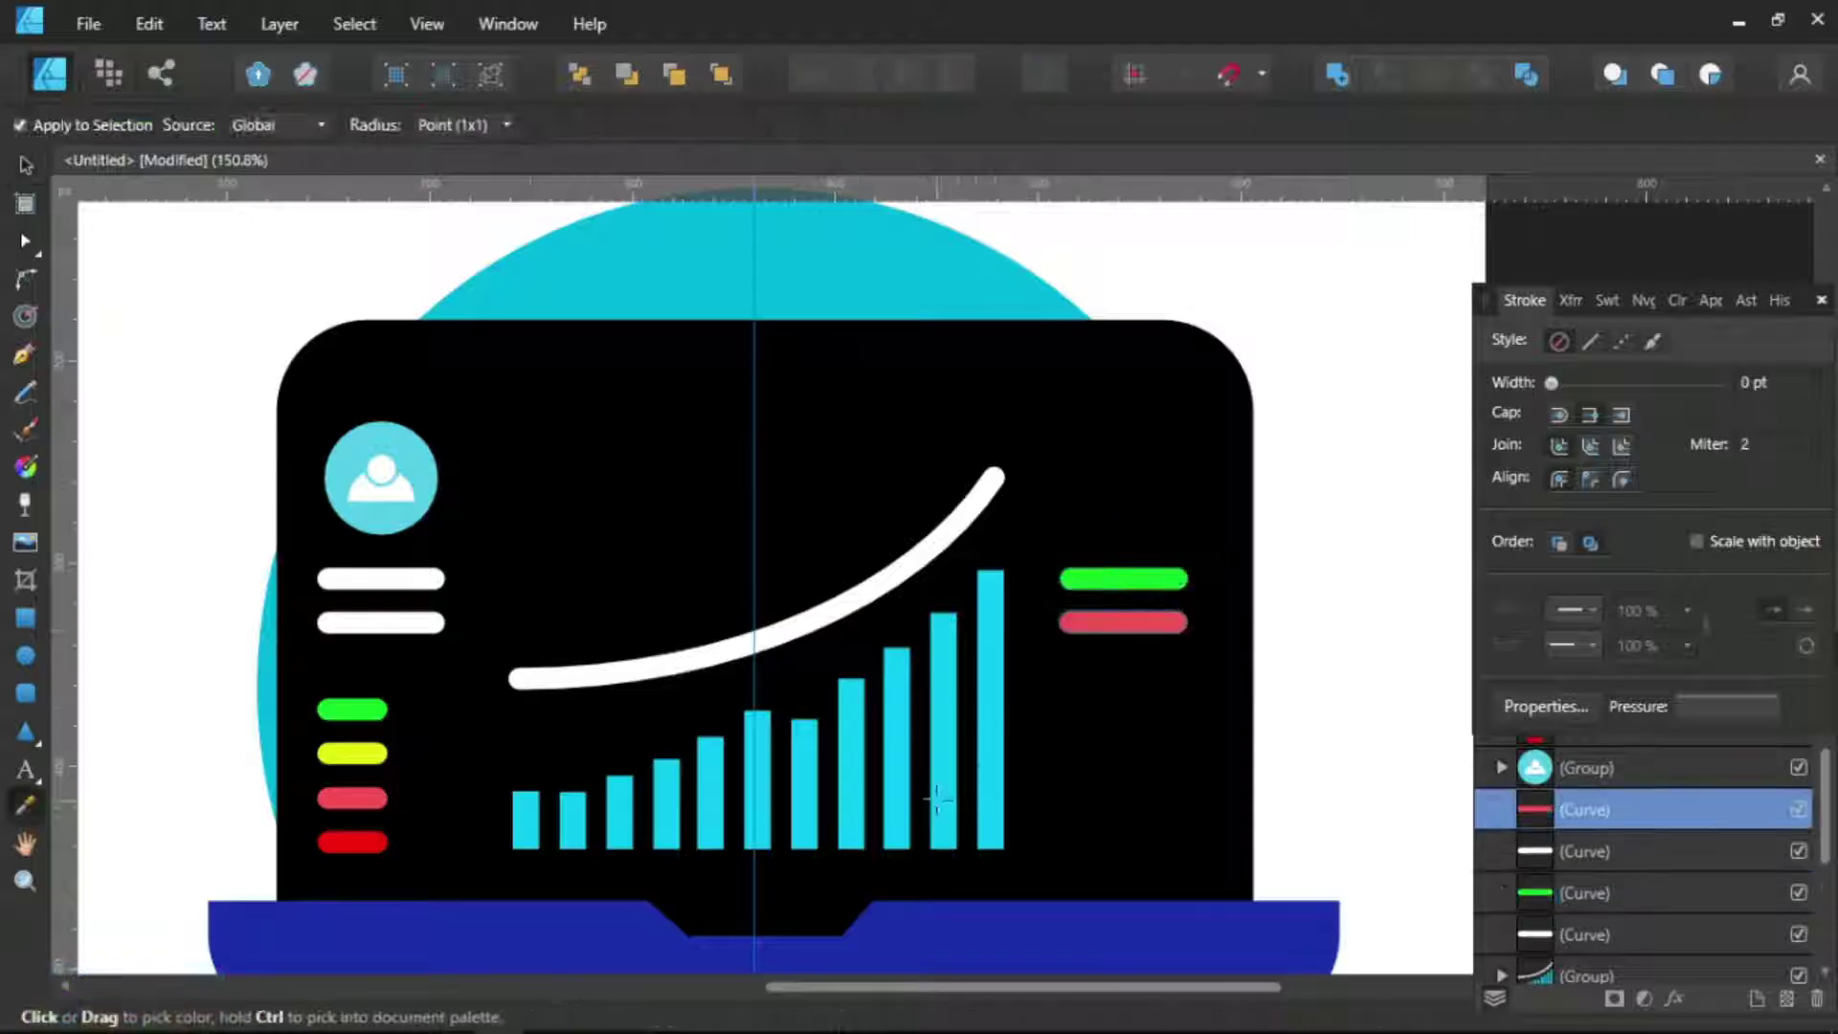
{"action": "key", "text": "v"}
{"action": "key", "text": "ctrl+d"}
{"action": "key", "text": "ctrl+0"}
Remove the vertical guide and group the curve with all the chart bars
{"action": "left_click_drag", "start_coordinate": [812, 266], "coordinate": [812, 187]}
{"action": "scroll", "coordinate": [791, 546], "scroll_direction": "down", "scroll_amount": 1}
{"action": "scroll", "coordinate": [484, 870], "scroll_direction": "up", "scroll_amount": 1}
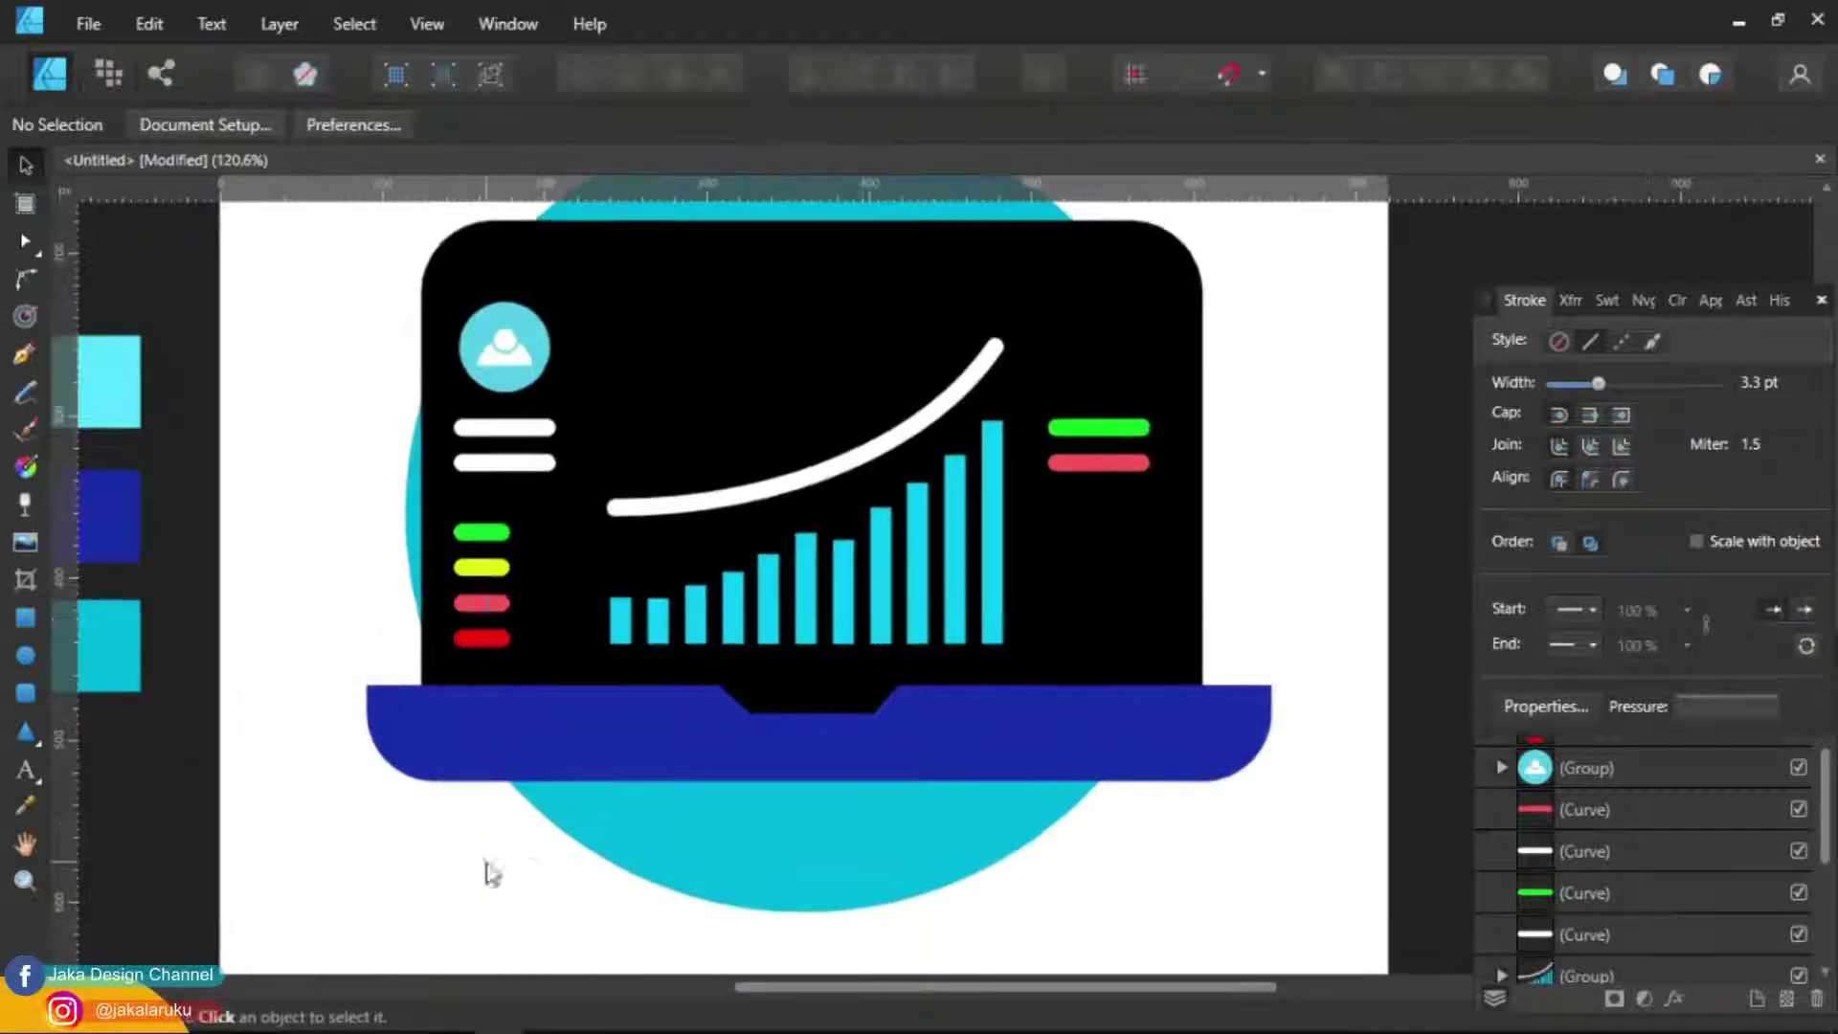
{"action": "left_click_drag", "start_coordinate": [485, 869], "coordinate": [1025, 326]}
{"action": "key", "text": "ctrl+g"}
Give the chart group a soft Gaussian Blur glow
{"action": "left_click", "coordinate": [1585, 809]}
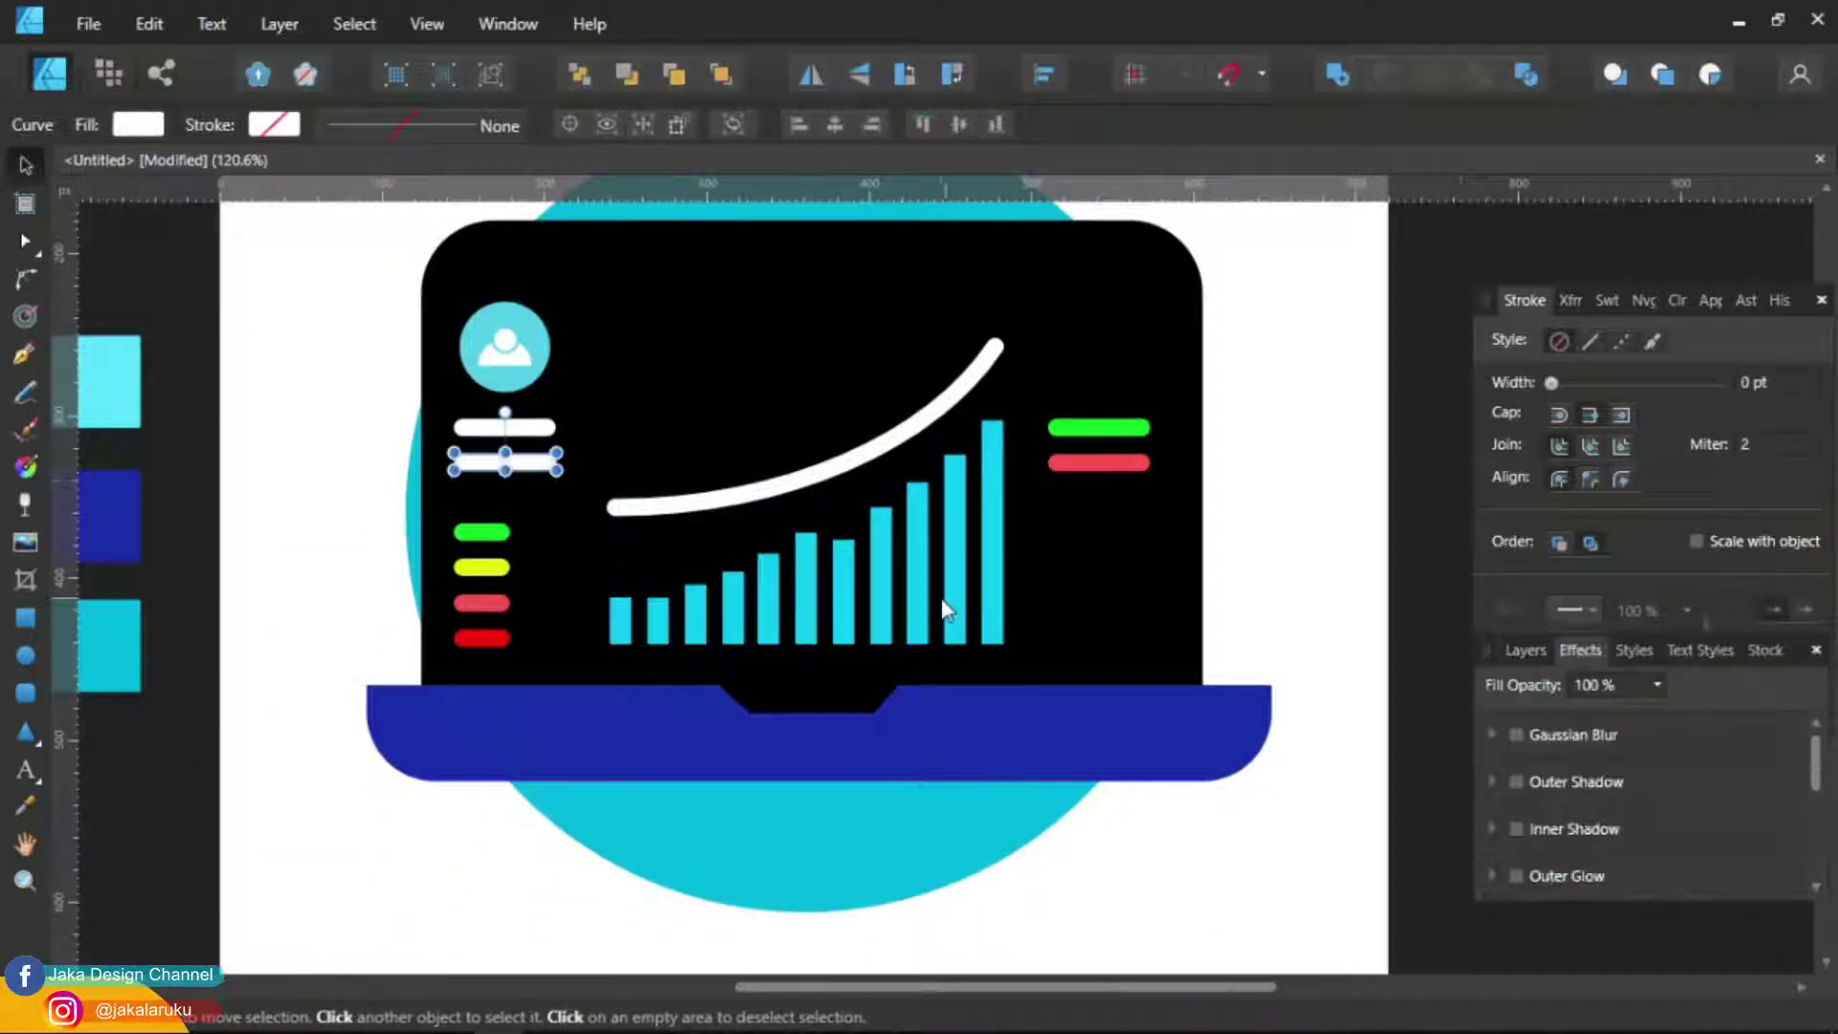
{"action": "left_click_drag", "start_coordinate": [1567, 792], "coordinate": [1585, 793]}
{"action": "left_click", "coordinate": [537, 910]}
{"action": "key", "text": "ctrl+z"}
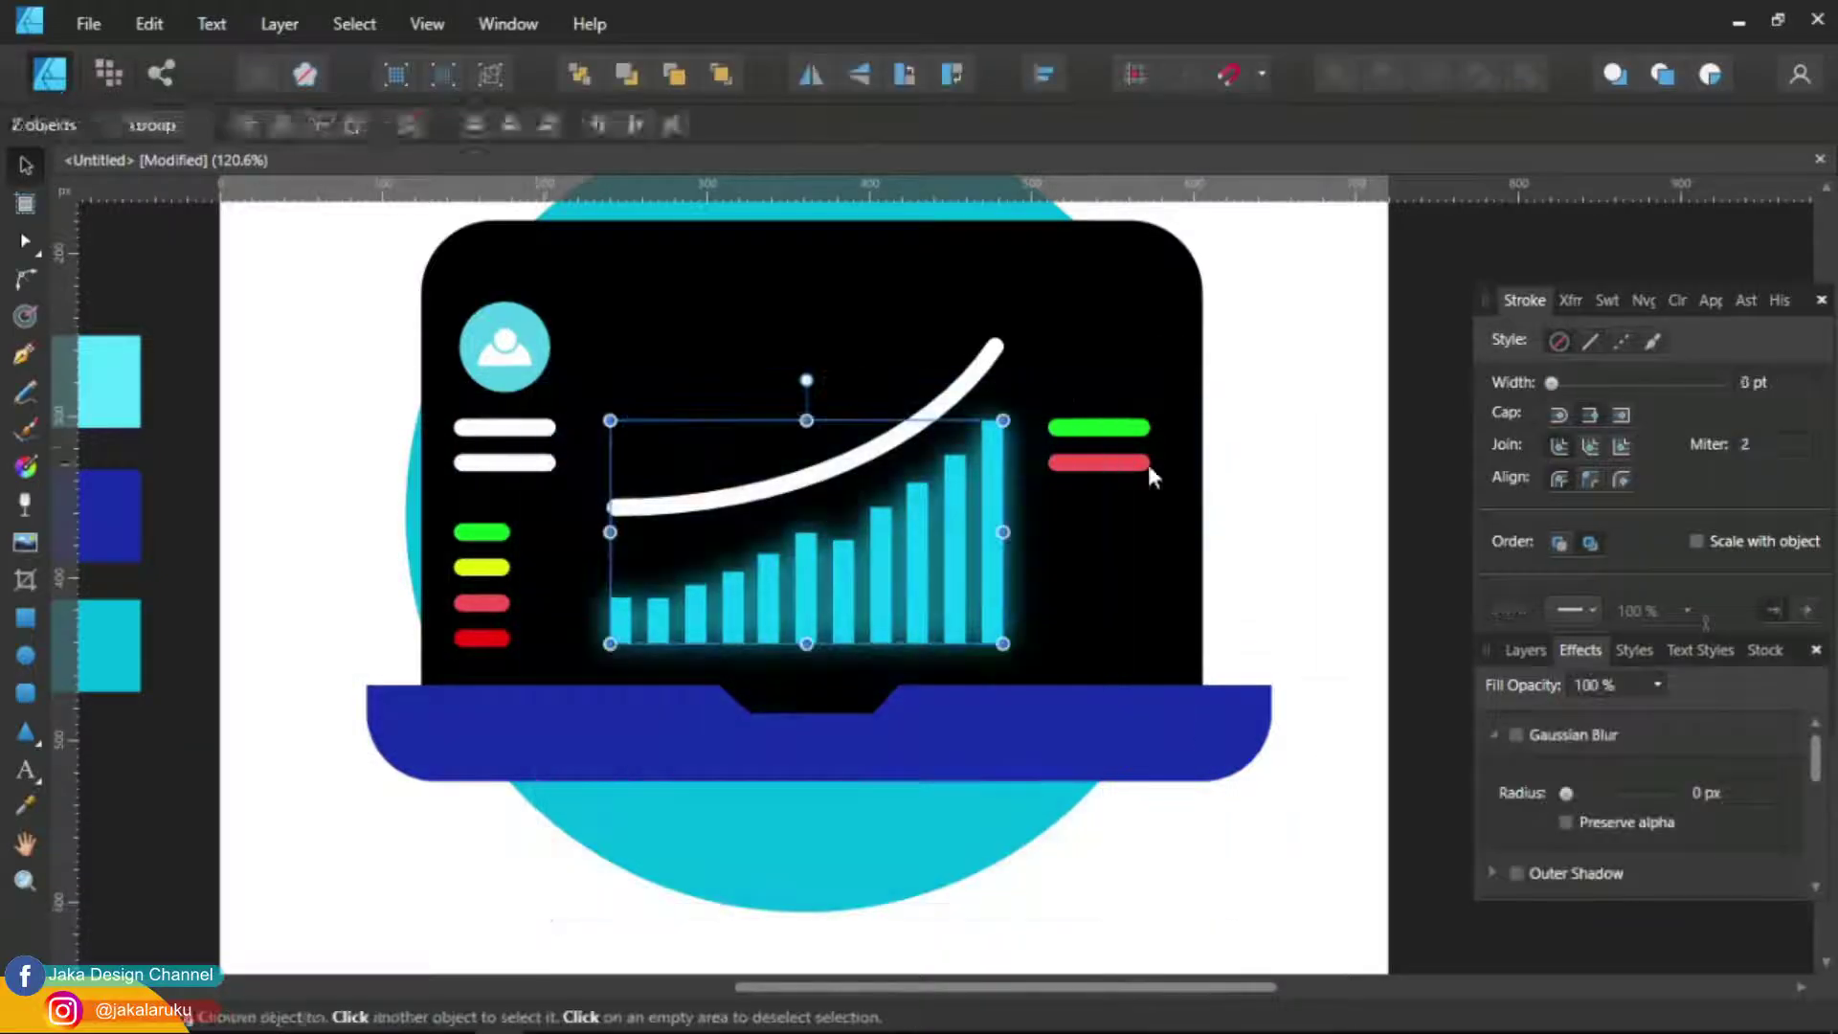
{"action": "key", "text": "ctrl+d"}
{"action": "scroll", "coordinate": [845, 472], "scroll_direction": "down", "scroll_amount": 2}
{"action": "scroll", "coordinate": [843, 471], "scroll_direction": "up", "scroll_amount": 1}
{"action": "key", "text": "a"}
{"action": "left_click", "coordinate": [839, 668]}
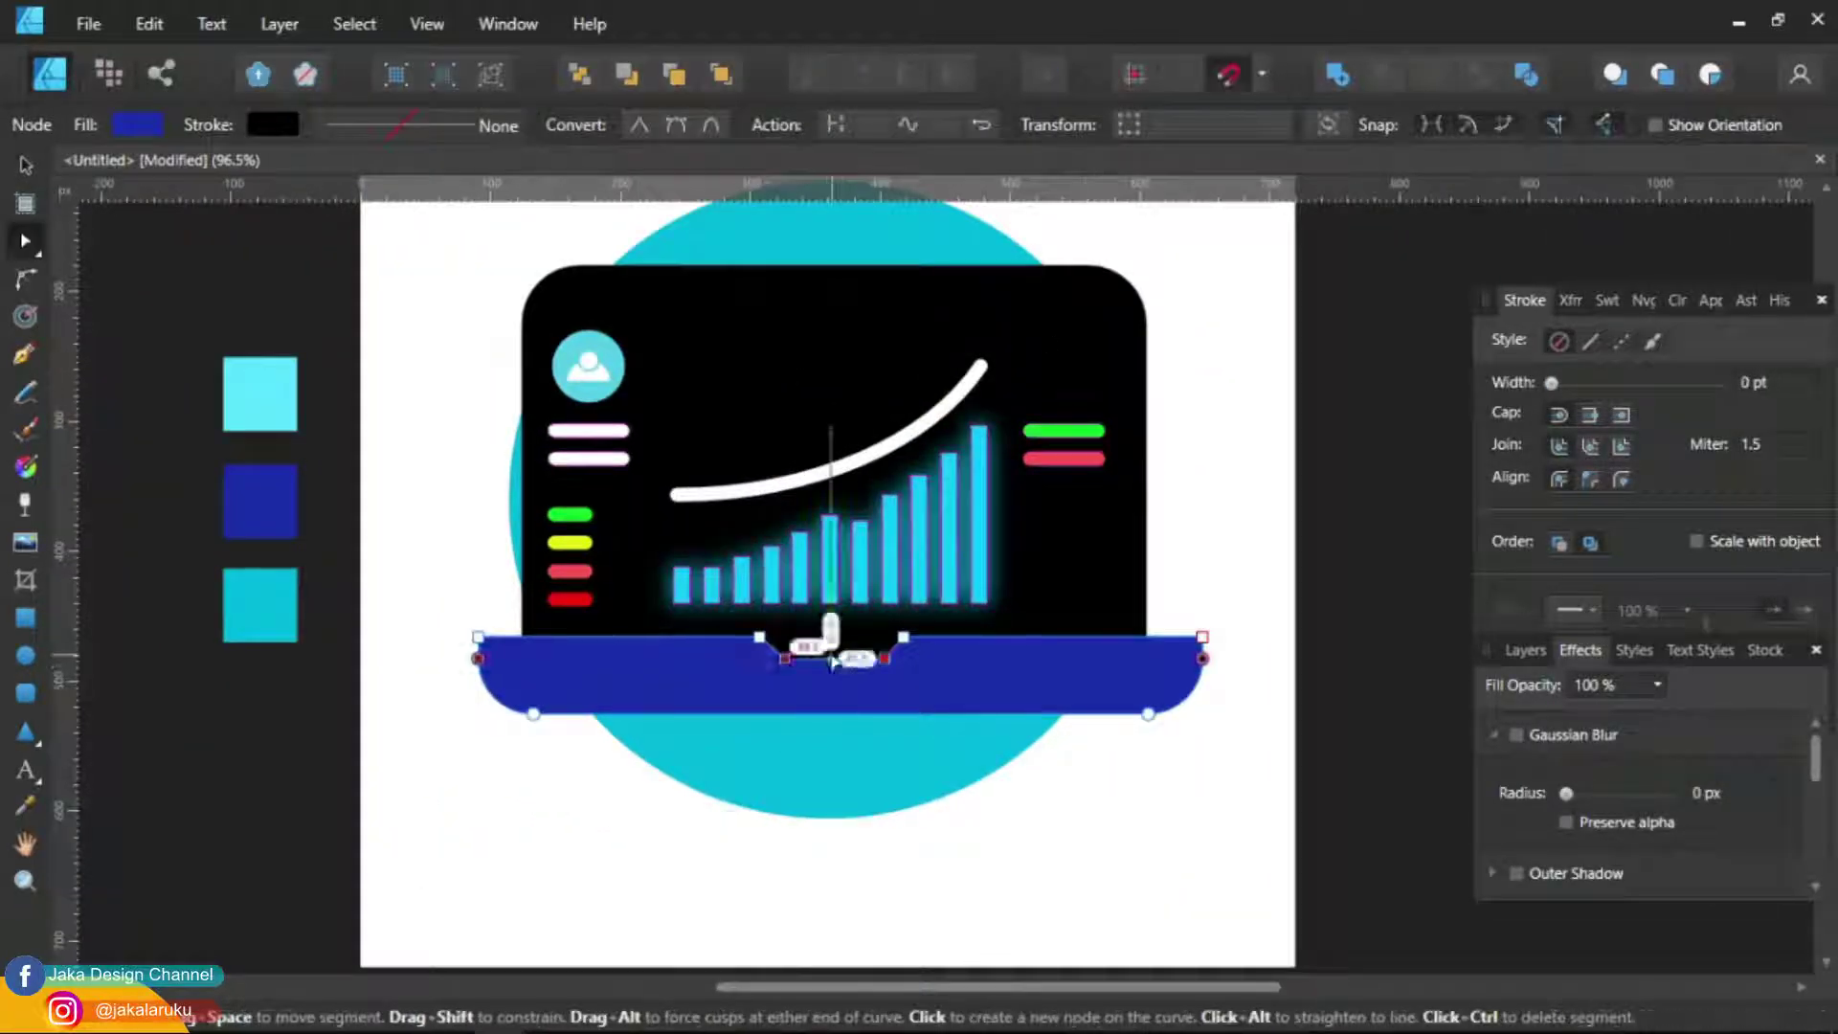
Fill the left base piece white and lower its opacity to a translucent overlay
{"action": "key", "text": "v"}
{"action": "left_click", "coordinate": [1677, 300]}
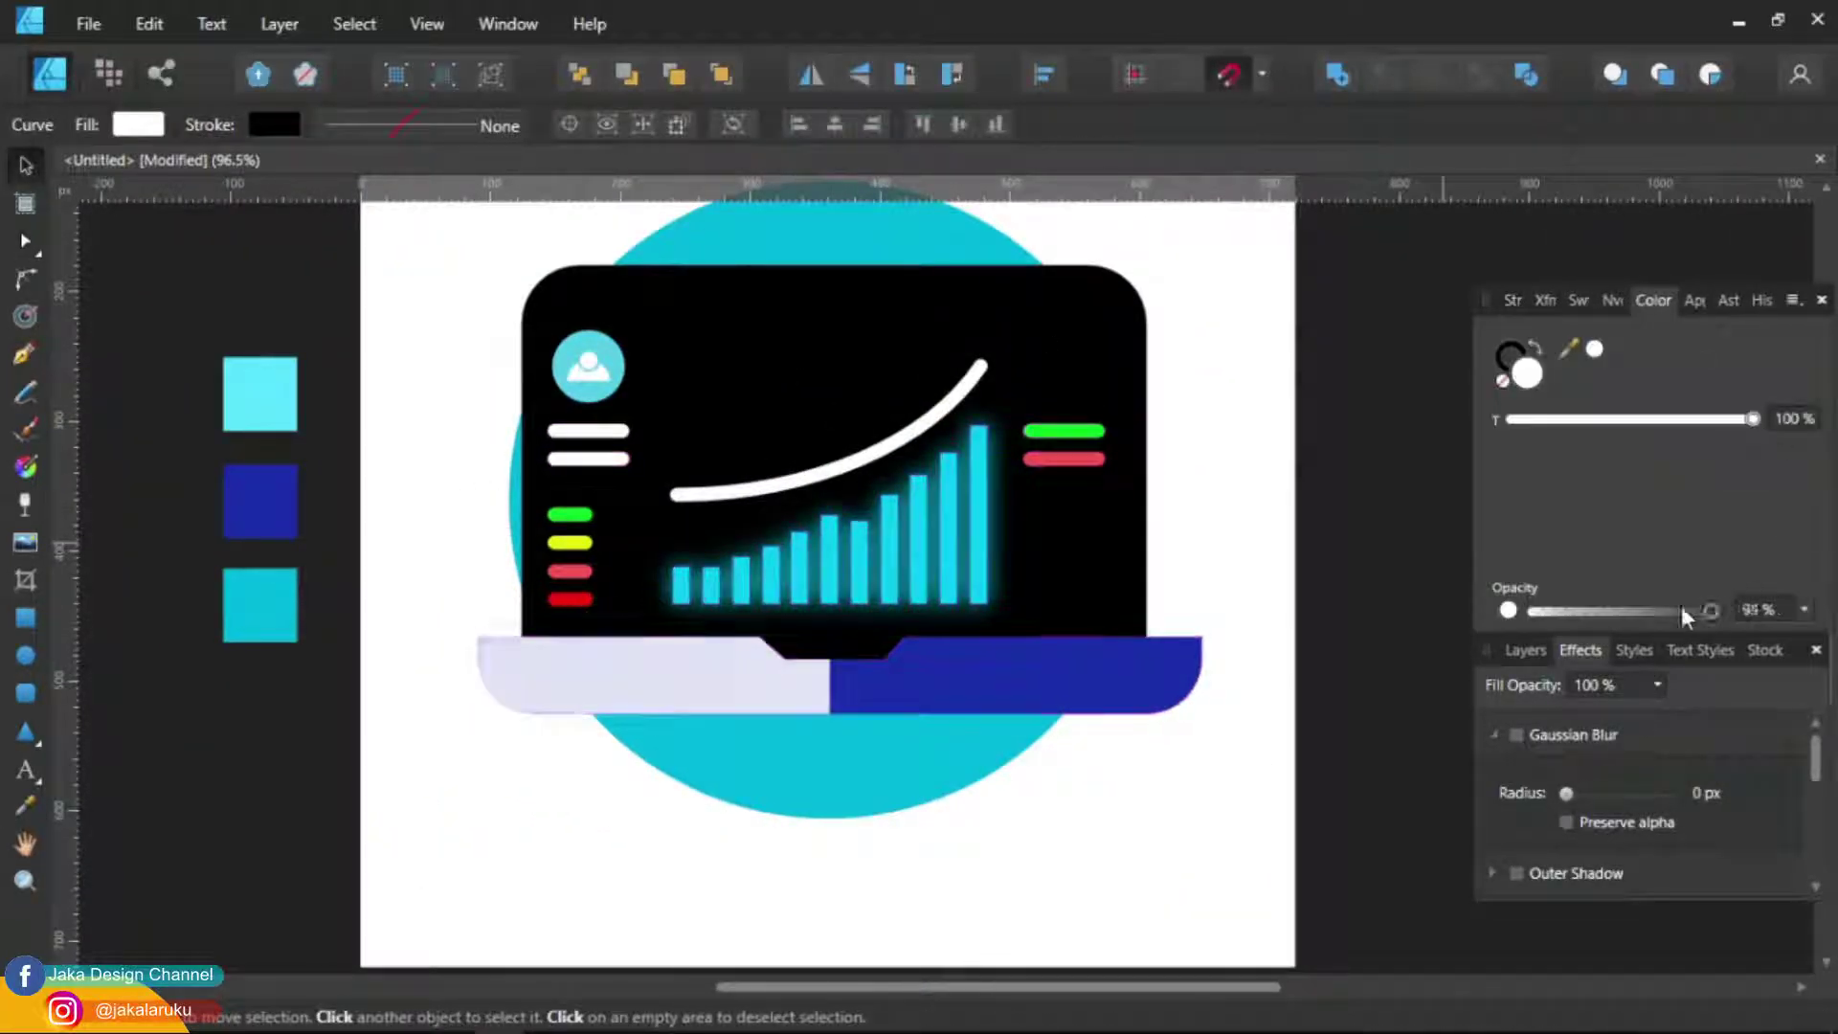
{"action": "left_click_drag", "start_coordinate": [1714, 610], "coordinate": [1575, 611]}
{"action": "key", "text": "ctrl+d"}
{"action": "scroll", "coordinate": [616, 677], "scroll_direction": "up", "scroll_amount": 1}
{"action": "left_click", "coordinate": [670, 705]}
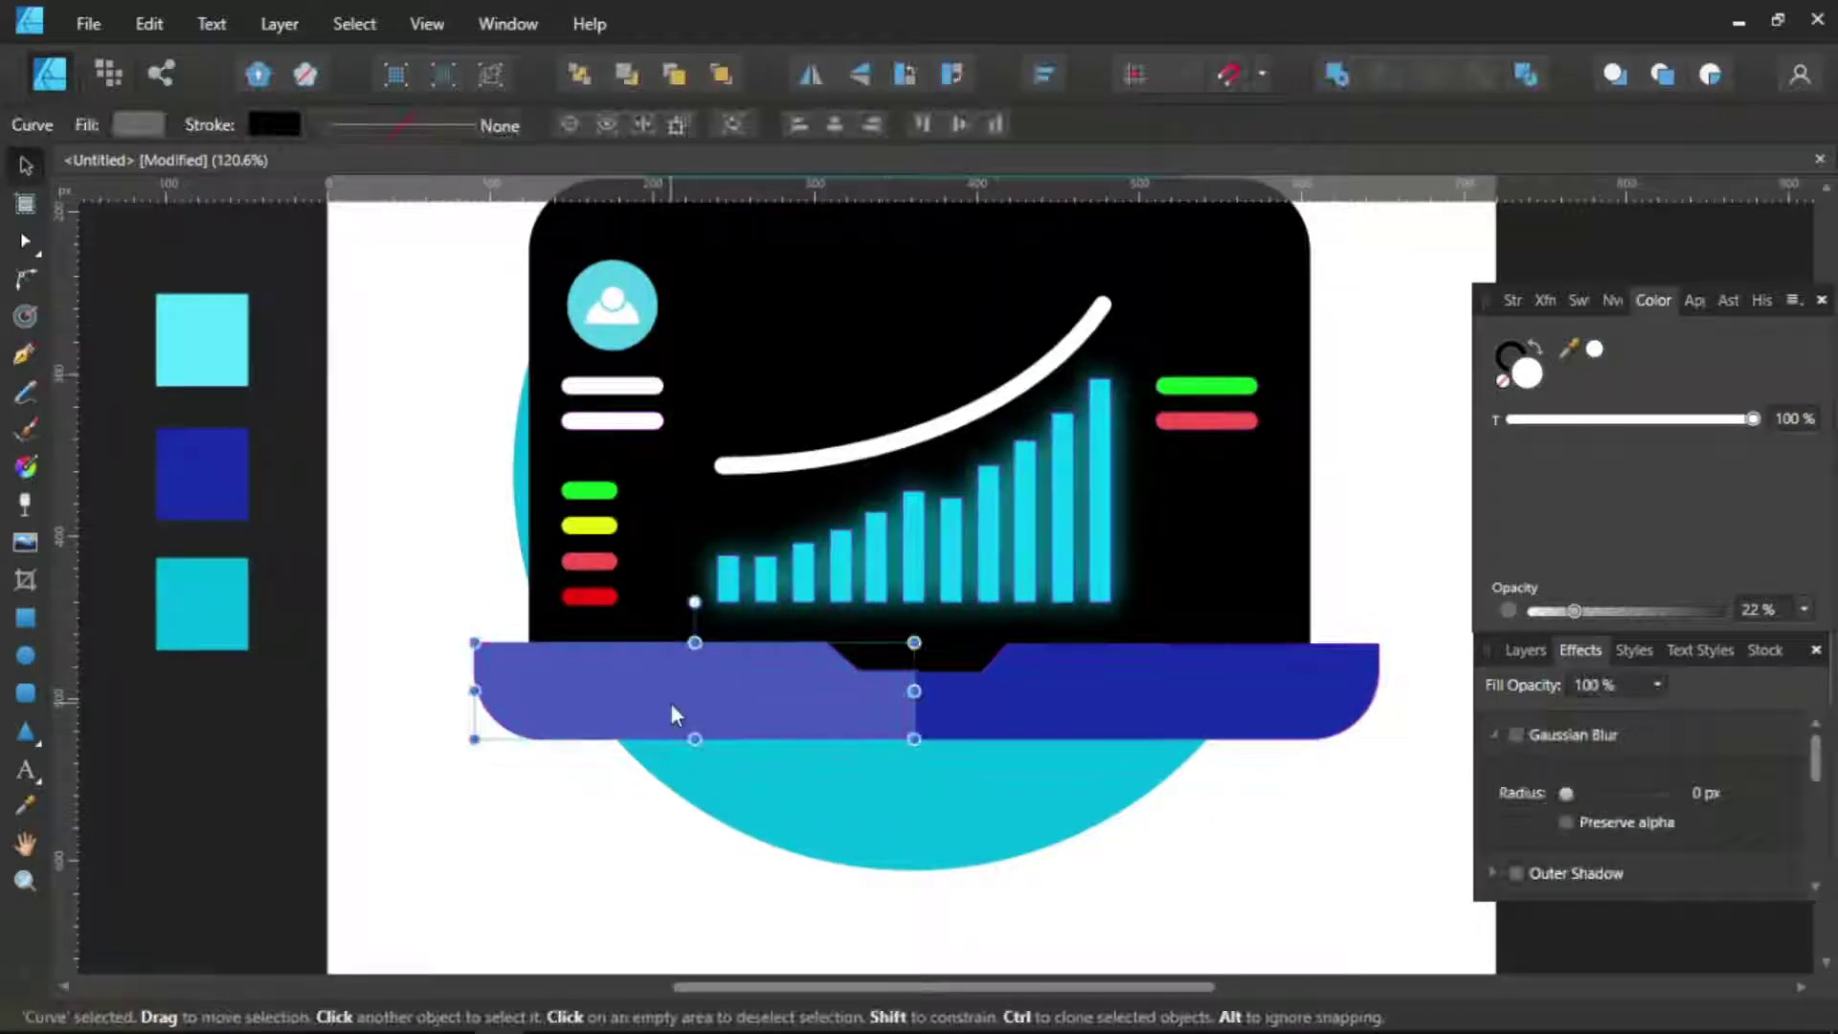
{"action": "left_click", "coordinate": [486, 685], "text": "shift"}
Mirror a copy of the shading onto the base's right end with lower opacity
{"action": "scroll", "coordinate": [397, 711], "scroll_direction": "right", "scroll_amount": 2}
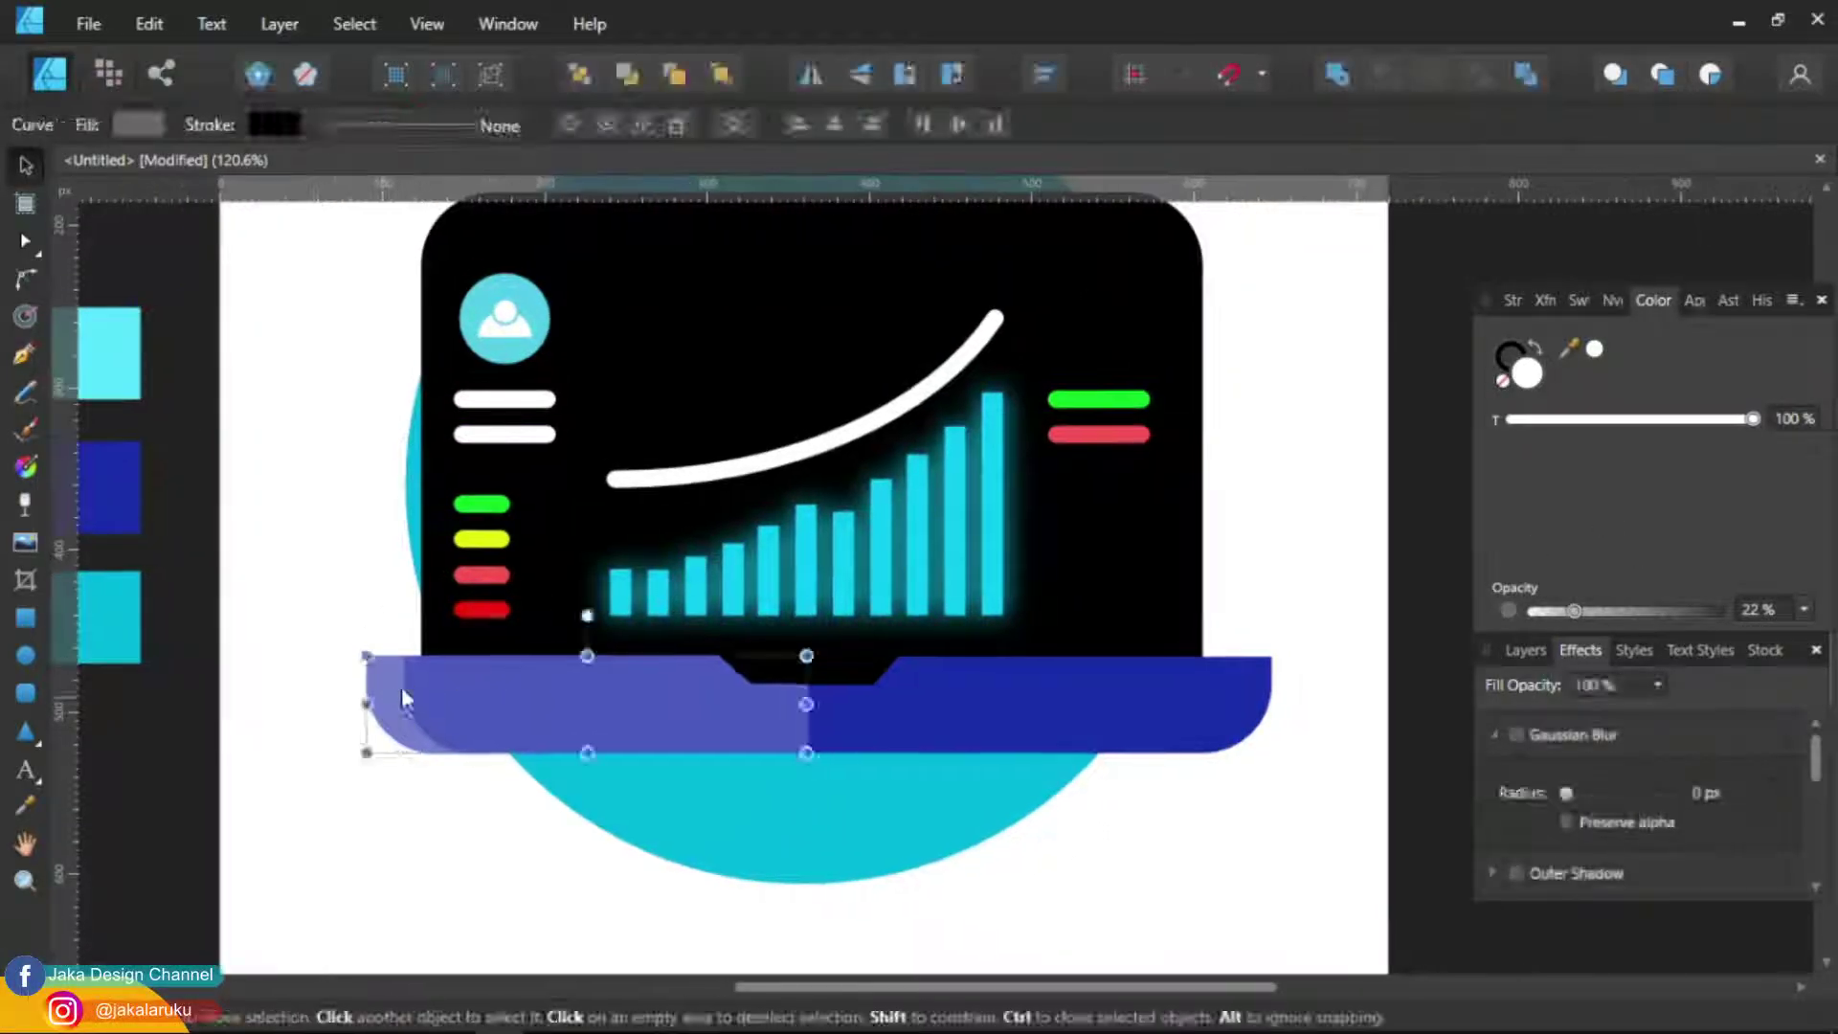
{"action": "left_click", "coordinate": [590, 861]}
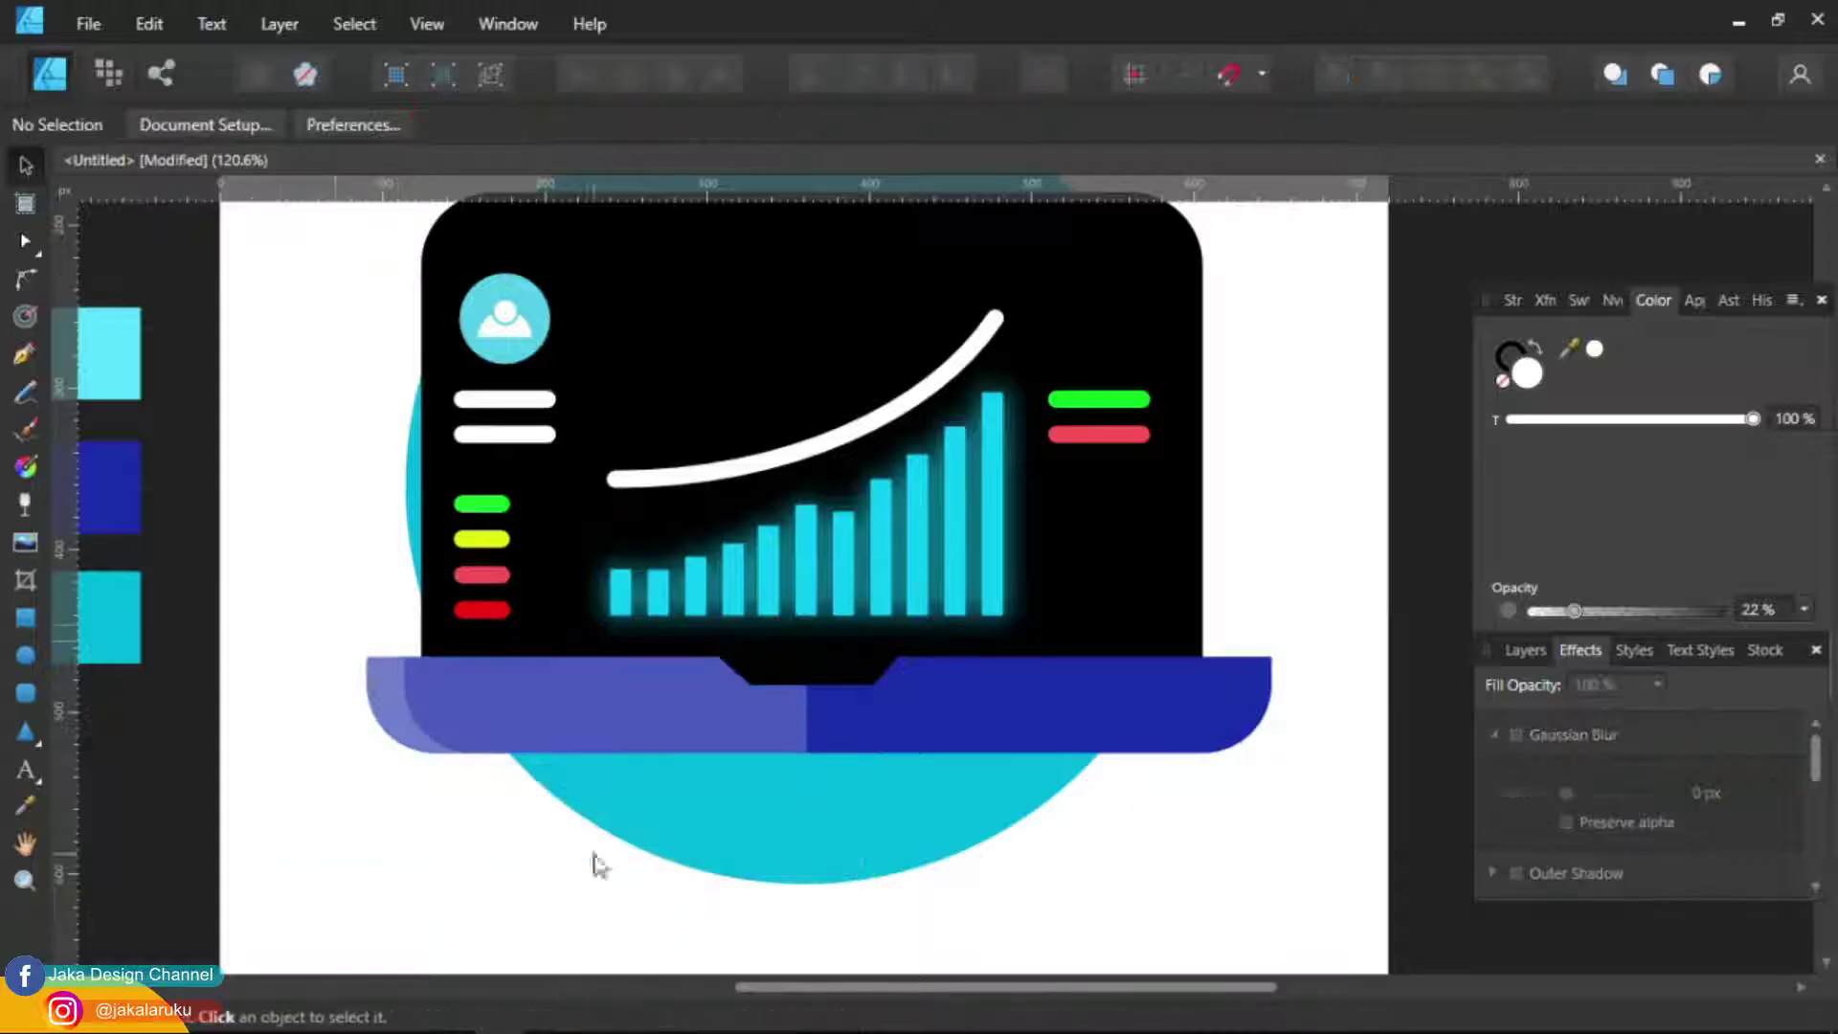
{"action": "left_click", "coordinate": [393, 712]}
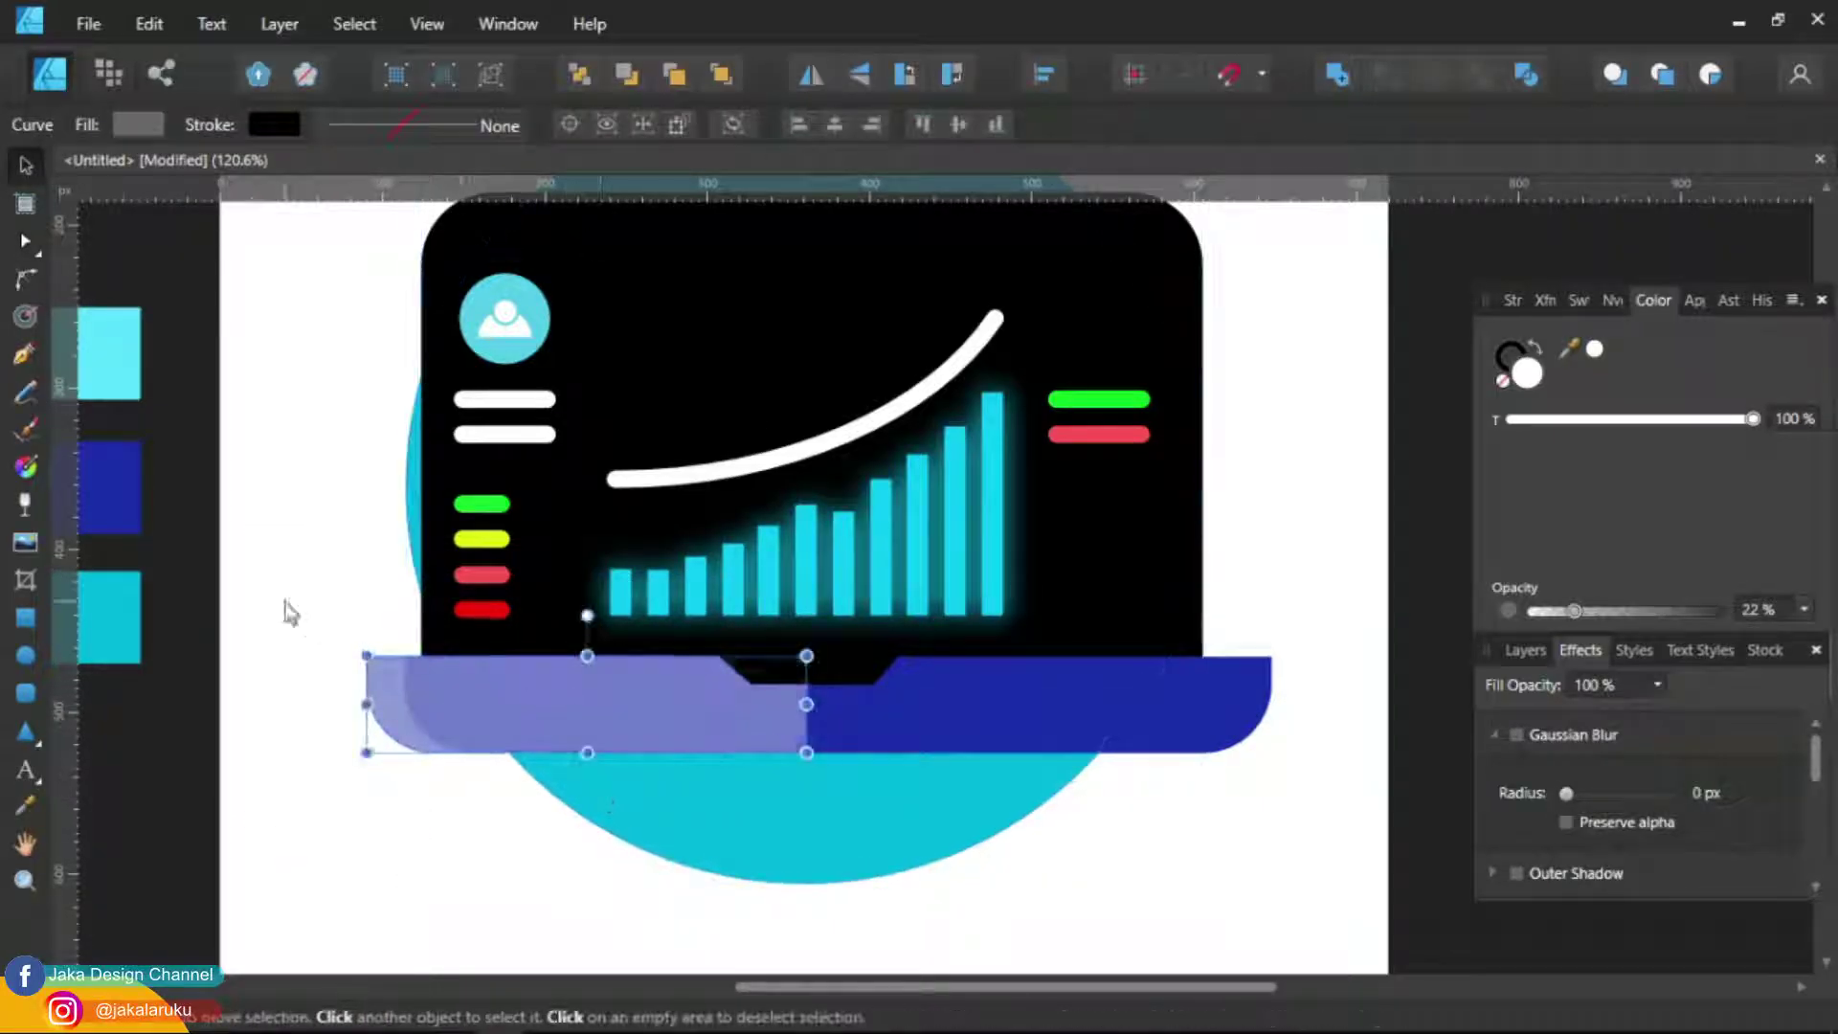
{"action": "key", "text": "ctrl+z"}
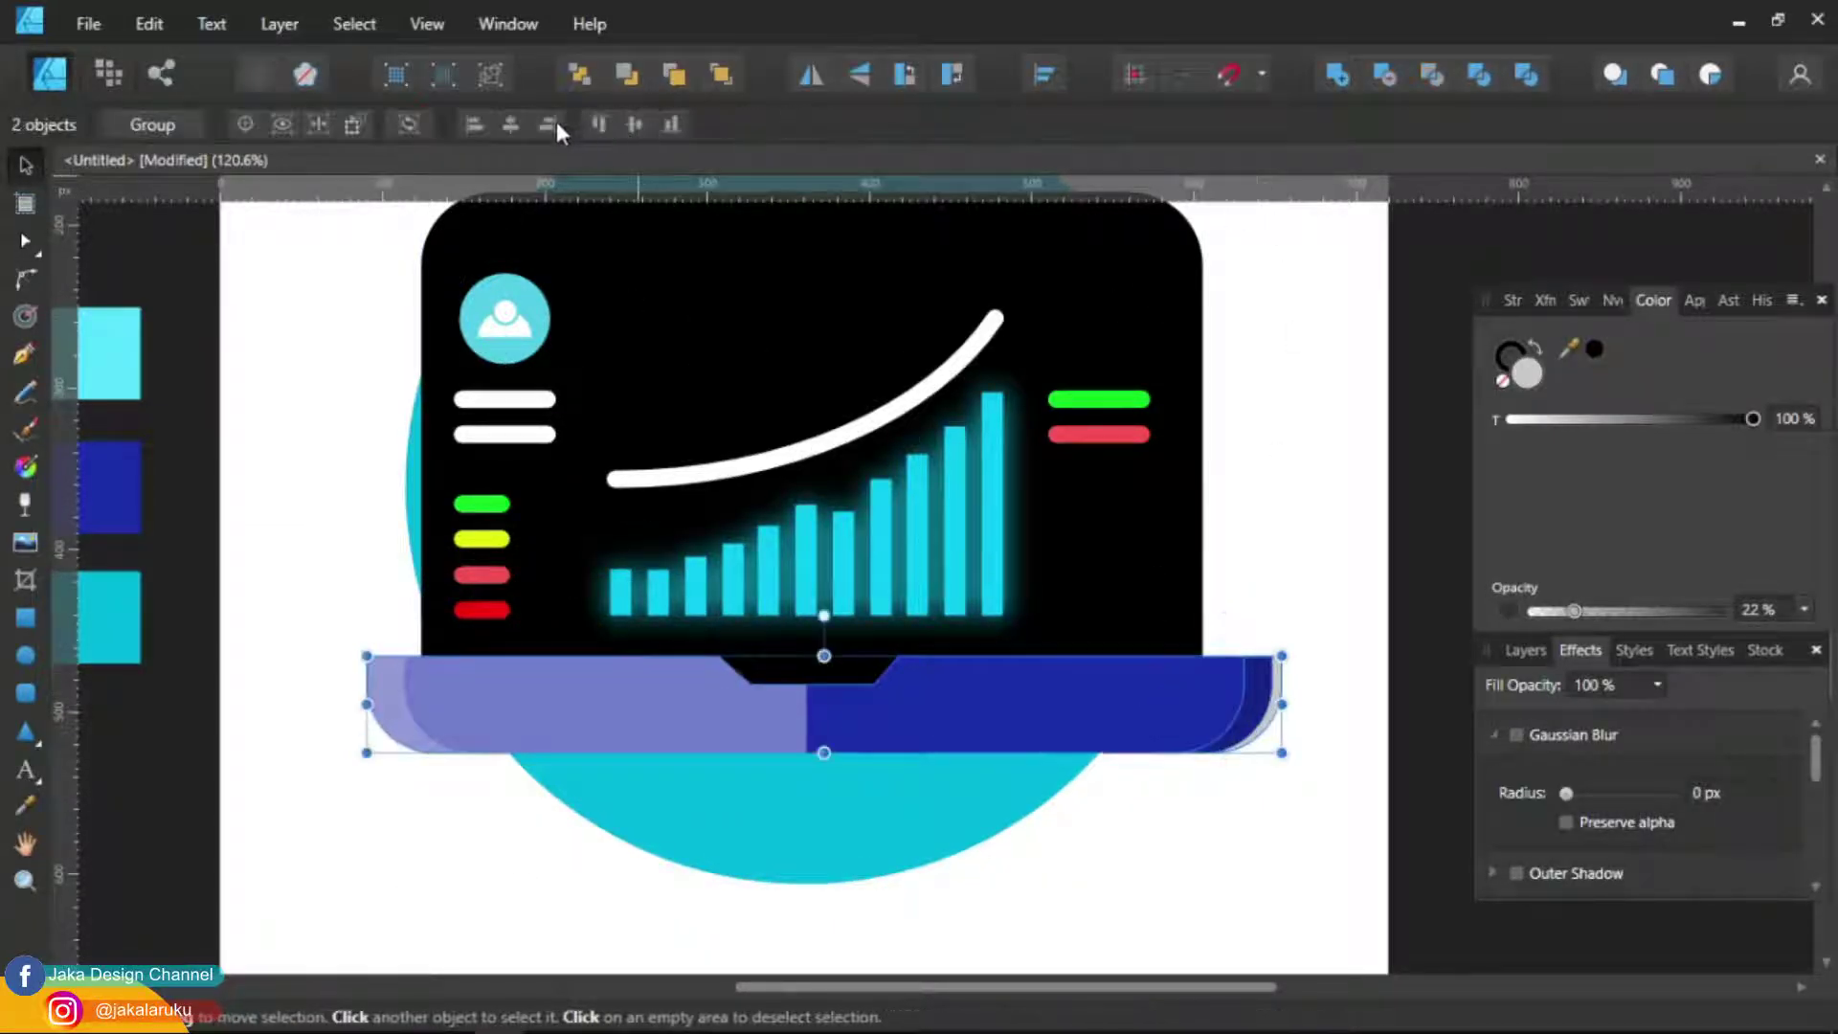
{"action": "key", "text": "ctrl+shift+z"}
{"action": "left_click", "coordinate": [1266, 560]}
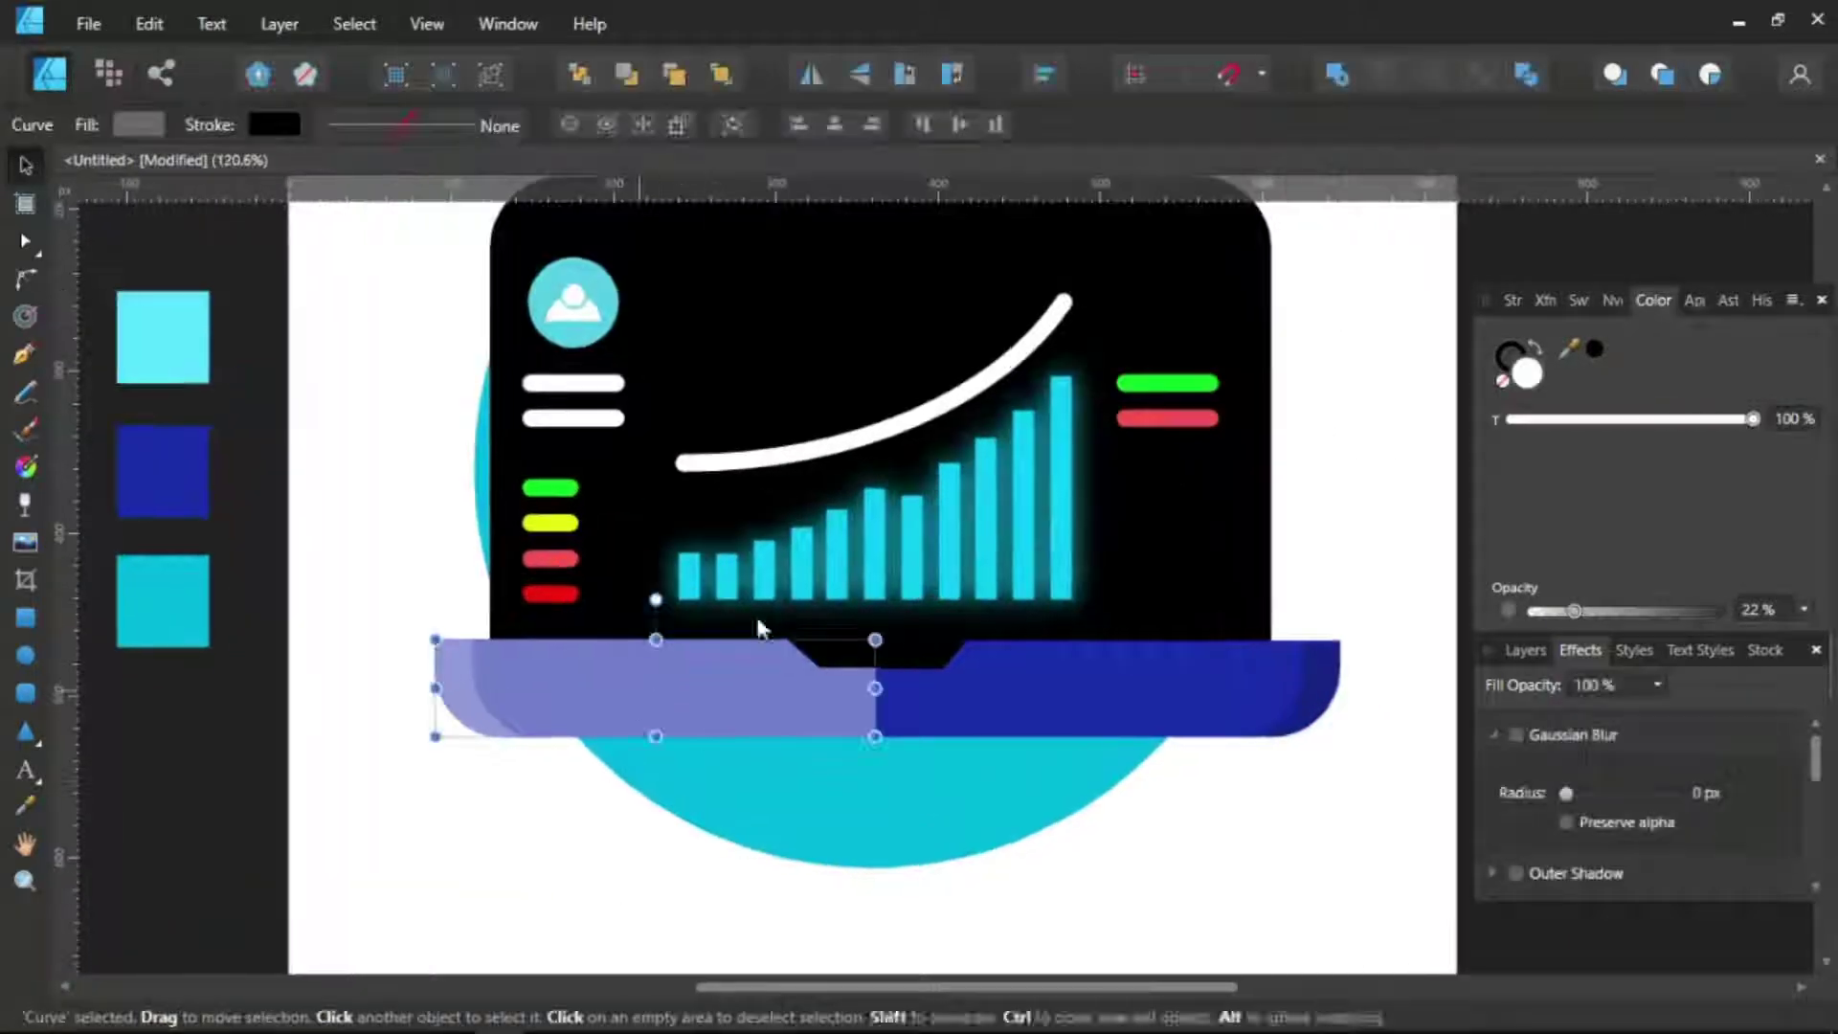
{"action": "left_click_drag", "start_coordinate": [1575, 610], "coordinate": [1557, 610]}
Fine-tune the nodes of the base shading curve
{"action": "key", "text": "a"}
{"action": "left_click", "coordinate": [917, 641]}
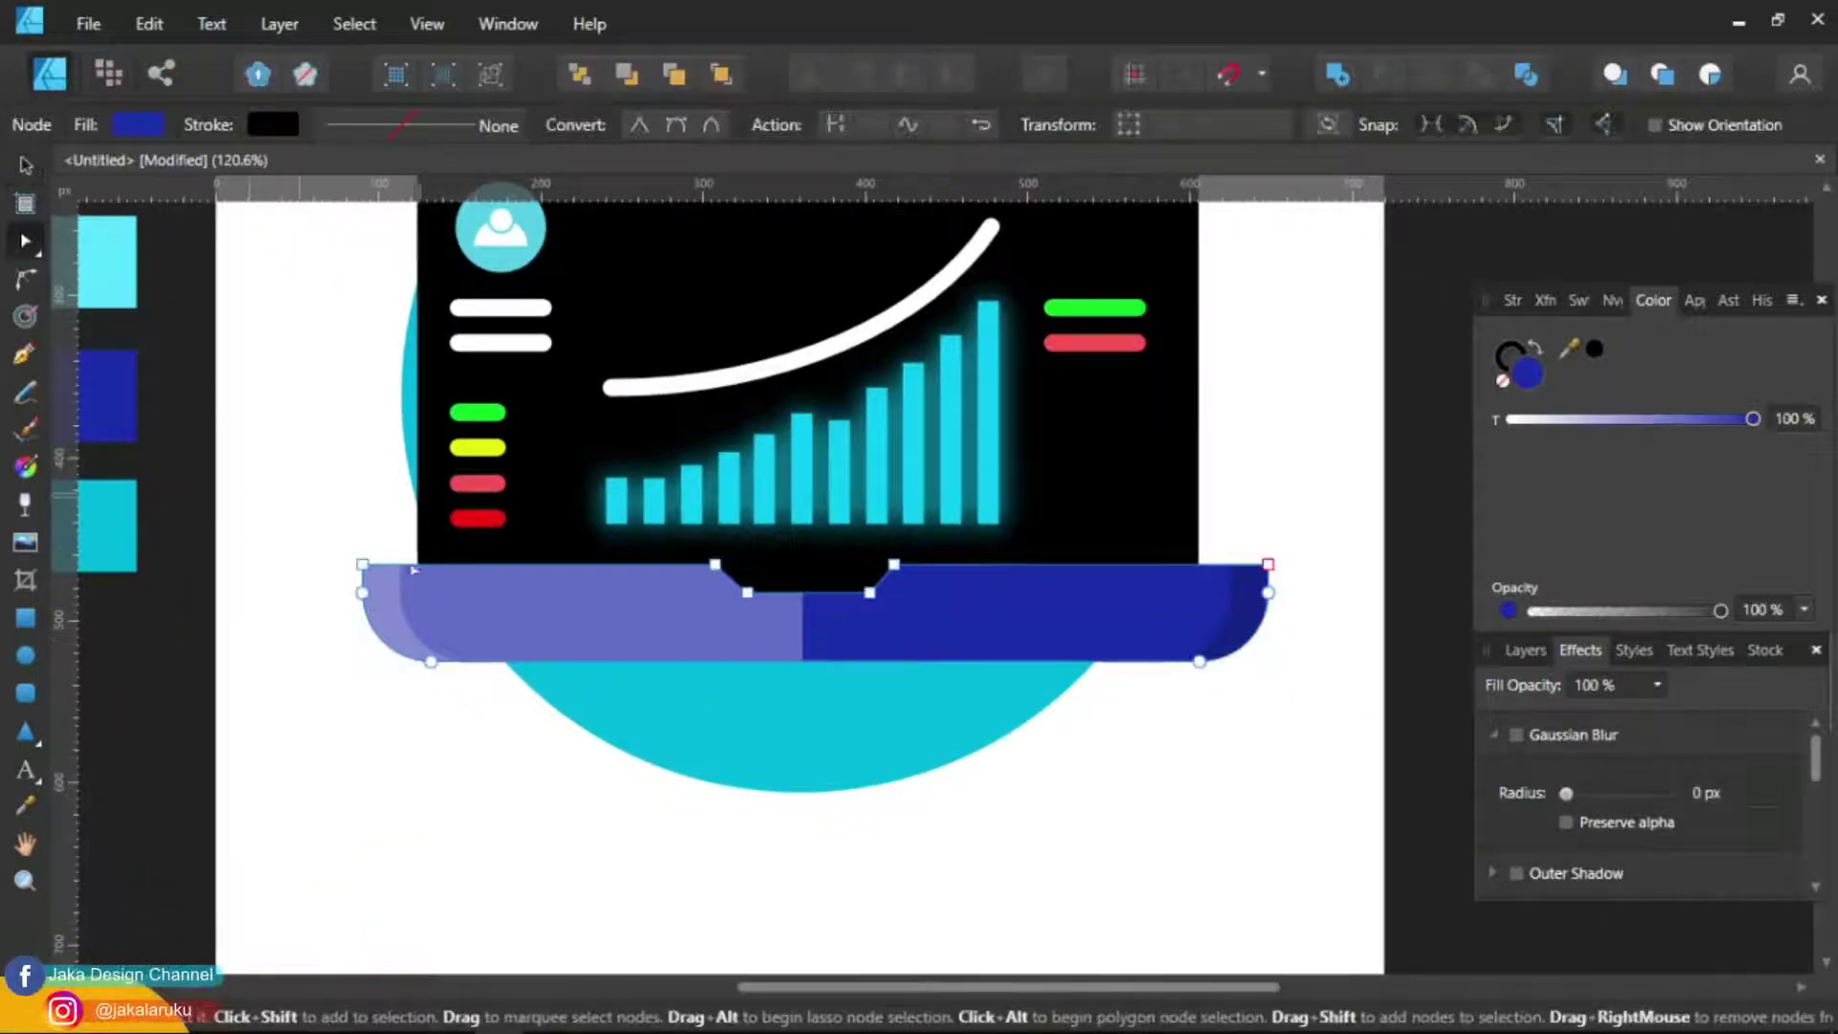
{"action": "left_click", "coordinate": [1260, 632]}
{"action": "key", "text": "i"}
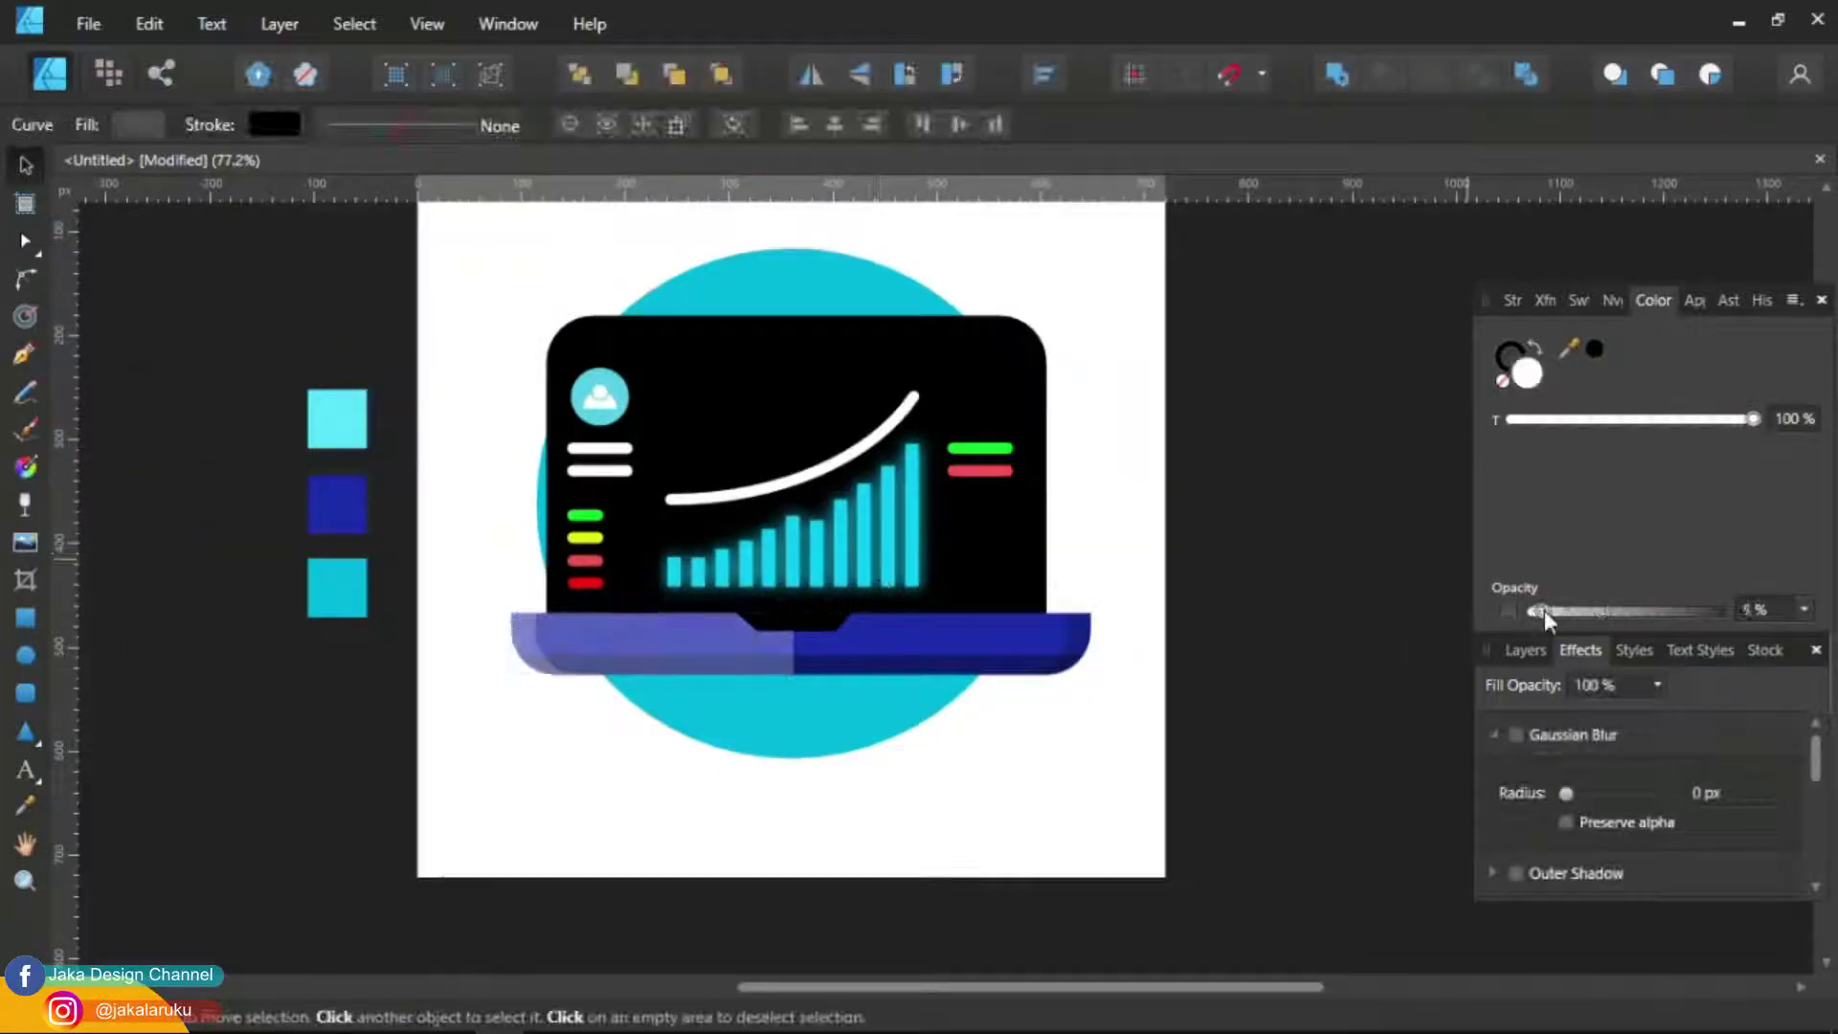
{"action": "key", "text": "a"}
{"action": "left_click", "coordinate": [664, 547]}
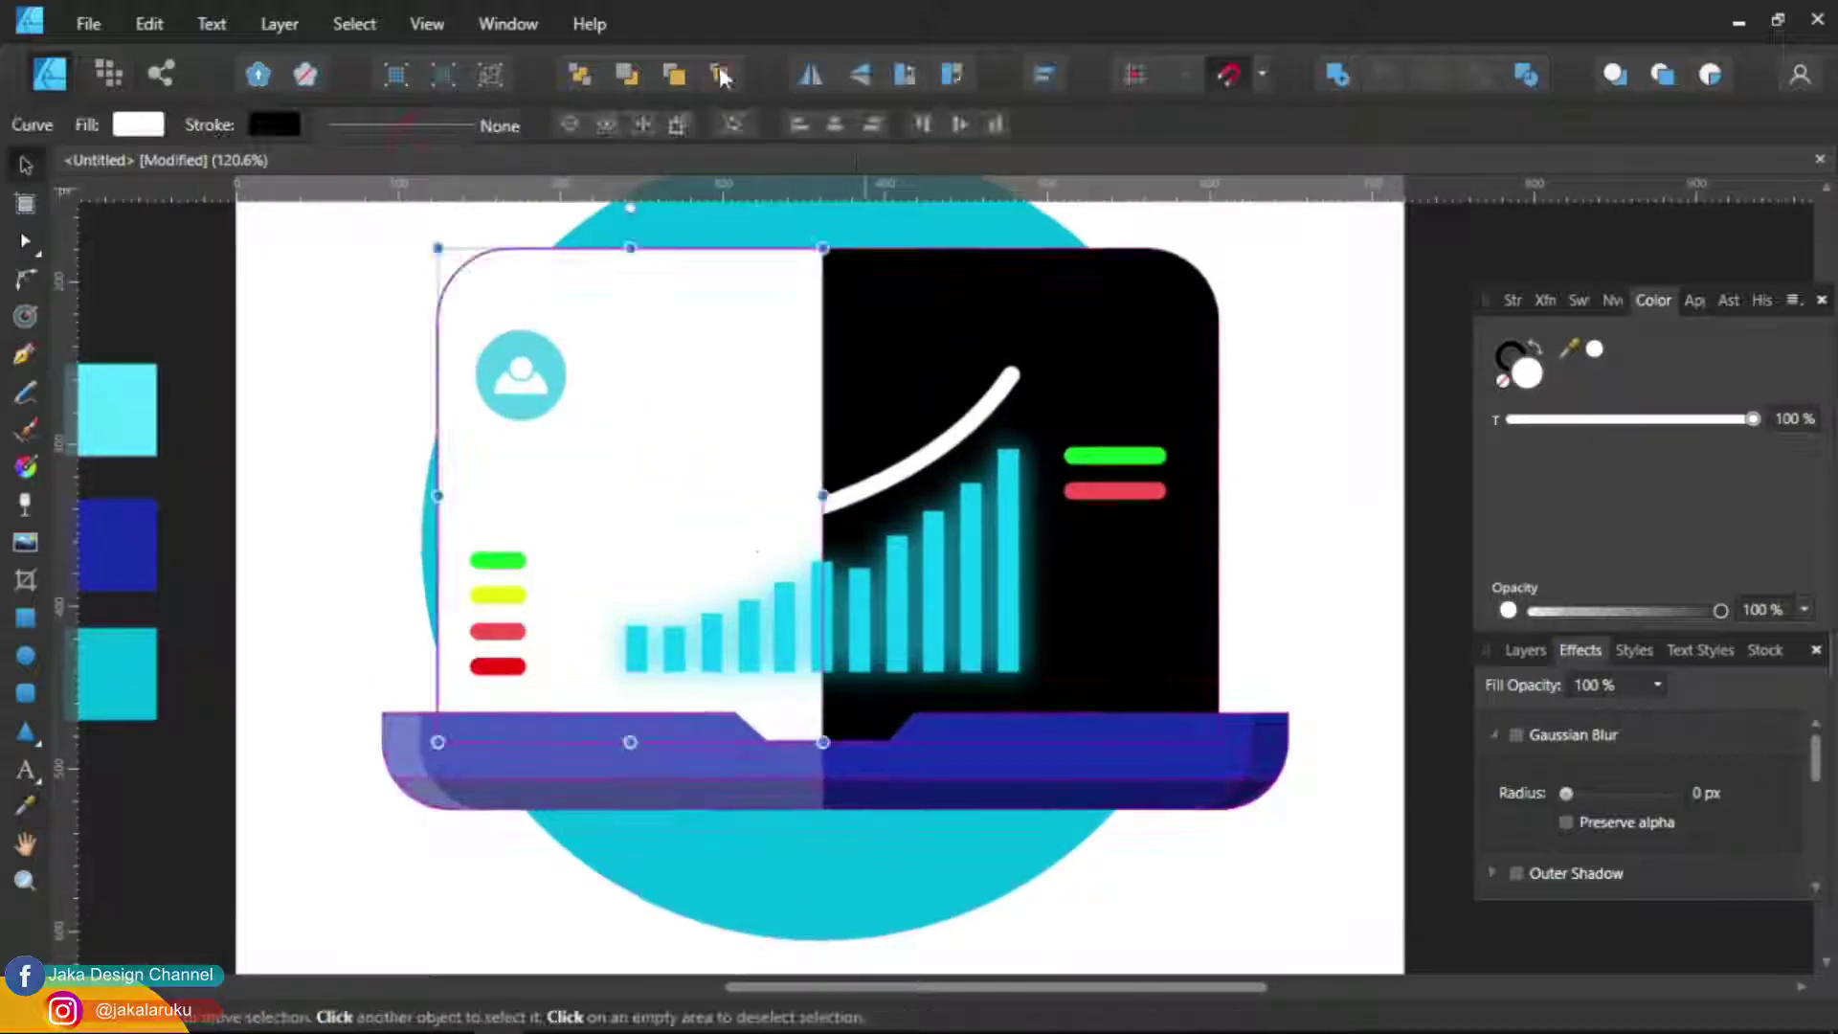
Make the white left screen panel translucent
{"action": "left_click_drag", "start_coordinate": [408, 606], "coordinate": [1249, 805]}
{"action": "left_click", "coordinate": [750, 411]}
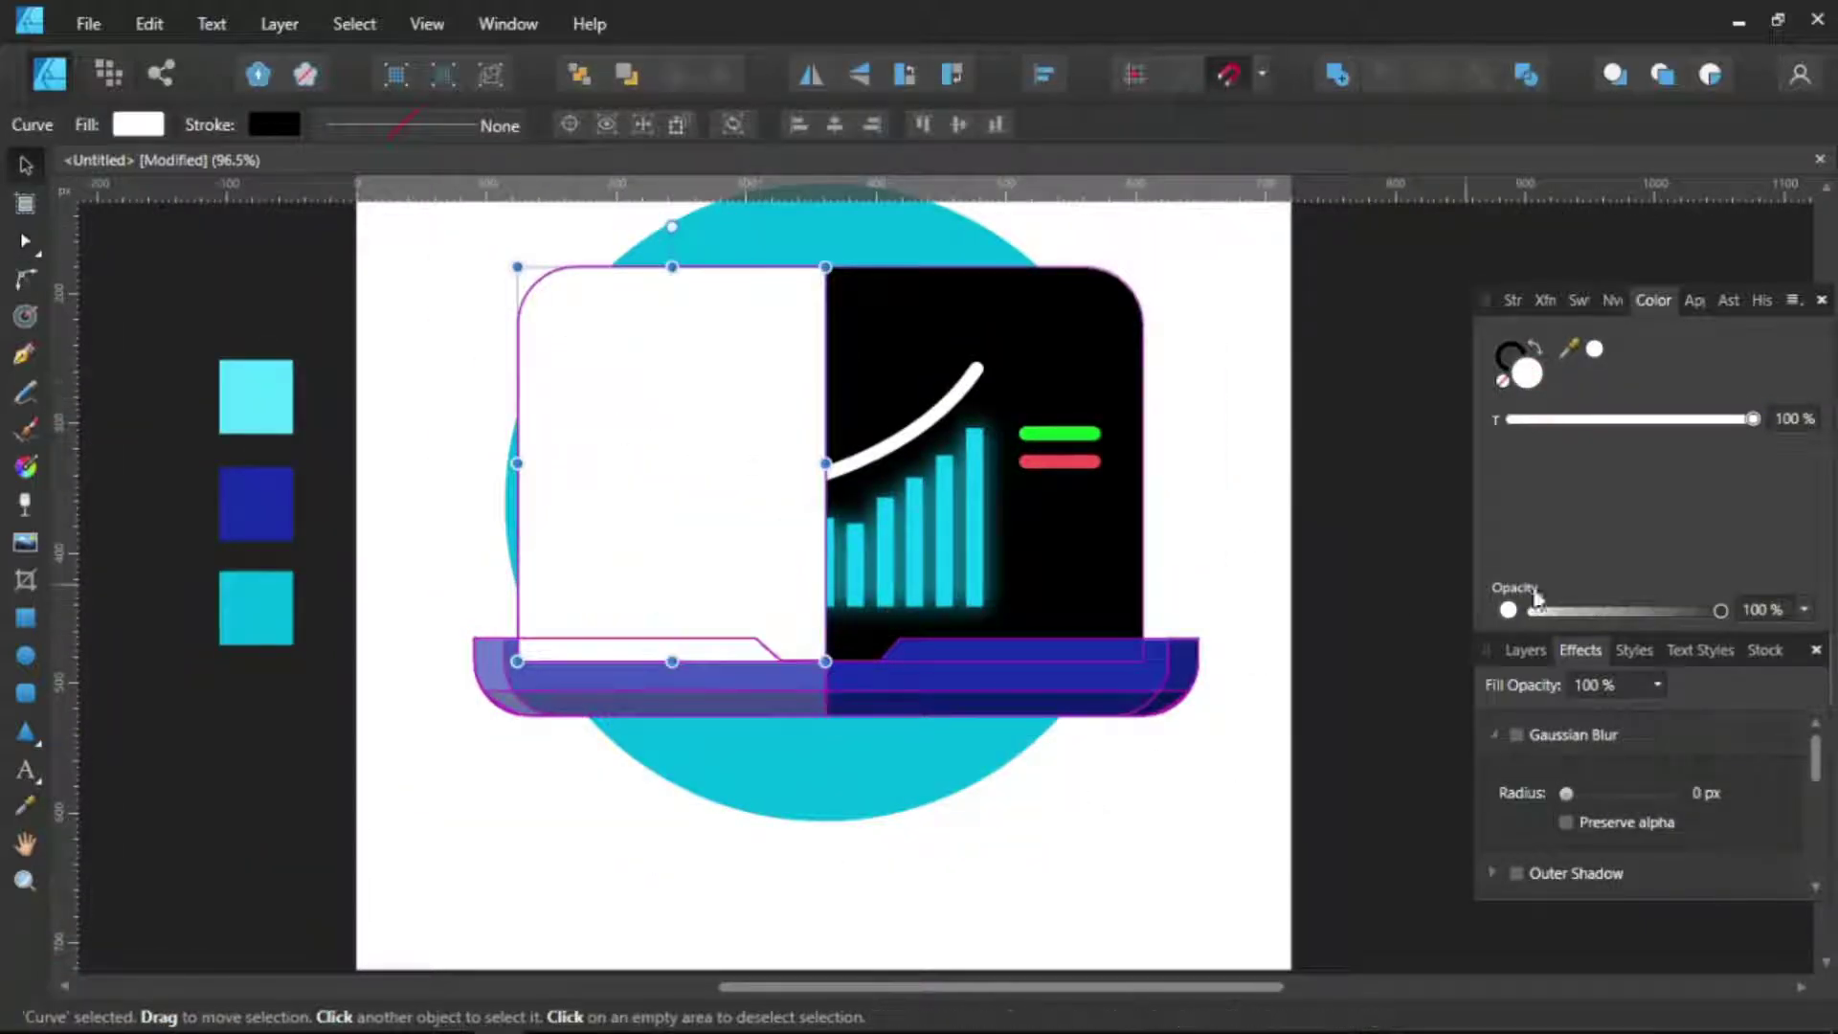
{"action": "left_click_drag", "start_coordinate": [1535, 610], "coordinate": [1587, 611]}
{"action": "key", "text": "ctrl+d"}
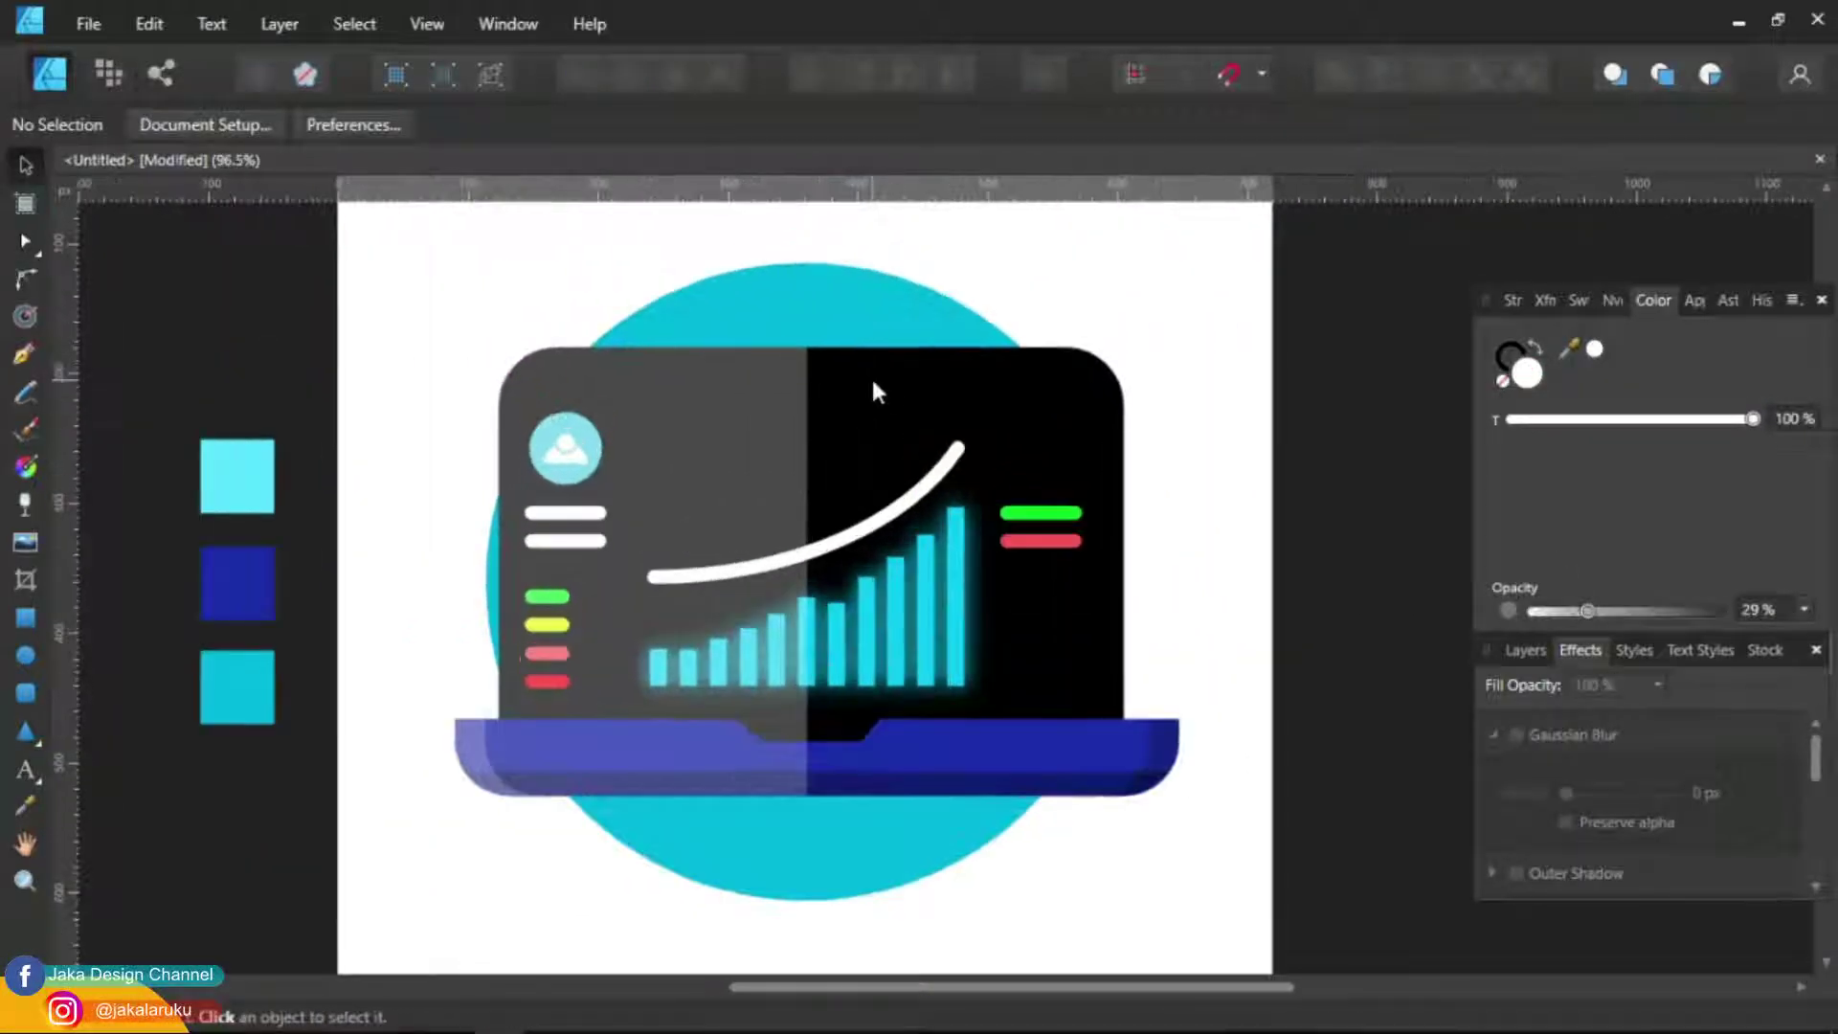
Draw a small green square to the right of the screen
{"action": "key", "text": "m"}
{"action": "scroll", "coordinate": [1116, 603], "scroll_direction": "up", "scroll_amount": 3}
{"action": "left_click_drag", "start_coordinate": [1037, 565], "coordinate": [1243, 684]}
{"action": "left_click_drag", "start_coordinate": [1599, 610], "coordinate": [1721, 610]}
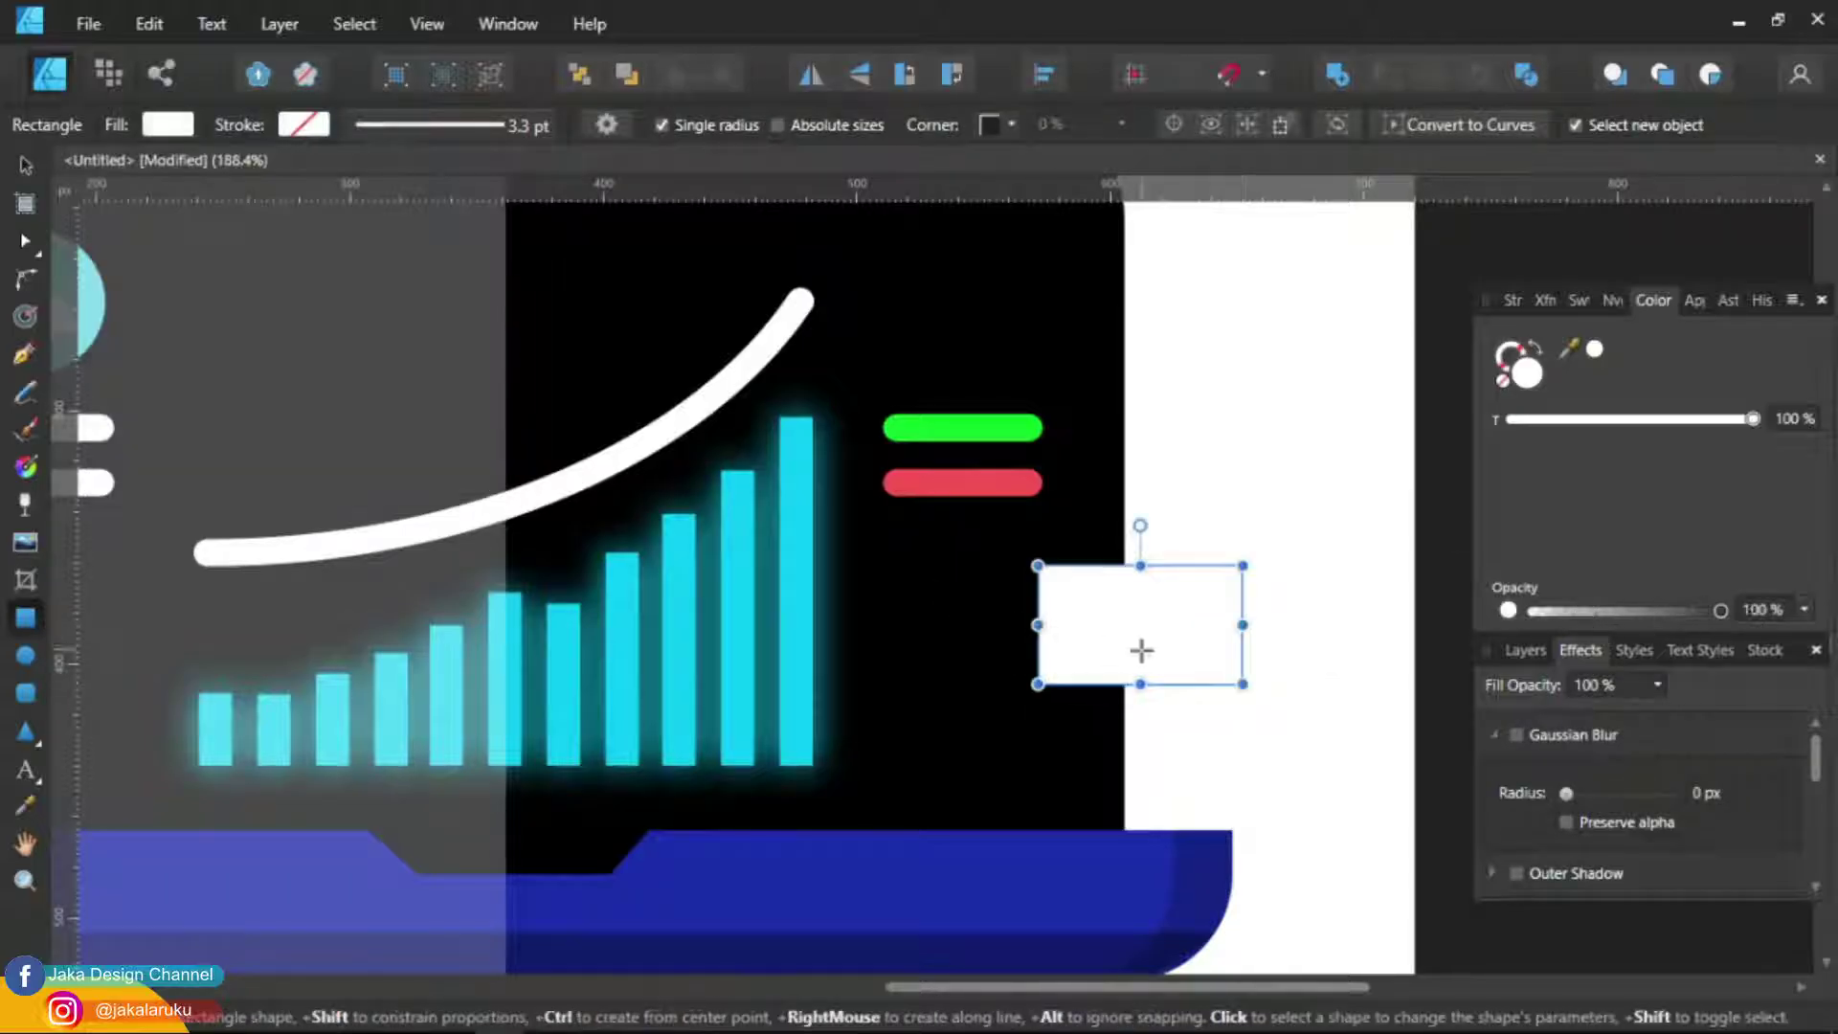
{"action": "key", "text": "i"}
{"action": "left_click", "coordinate": [962, 428]}
Fill the lower square magenta from the swatches
{"action": "scroll", "coordinate": [962, 428], "scroll_direction": "down", "scroll_amount": 3}
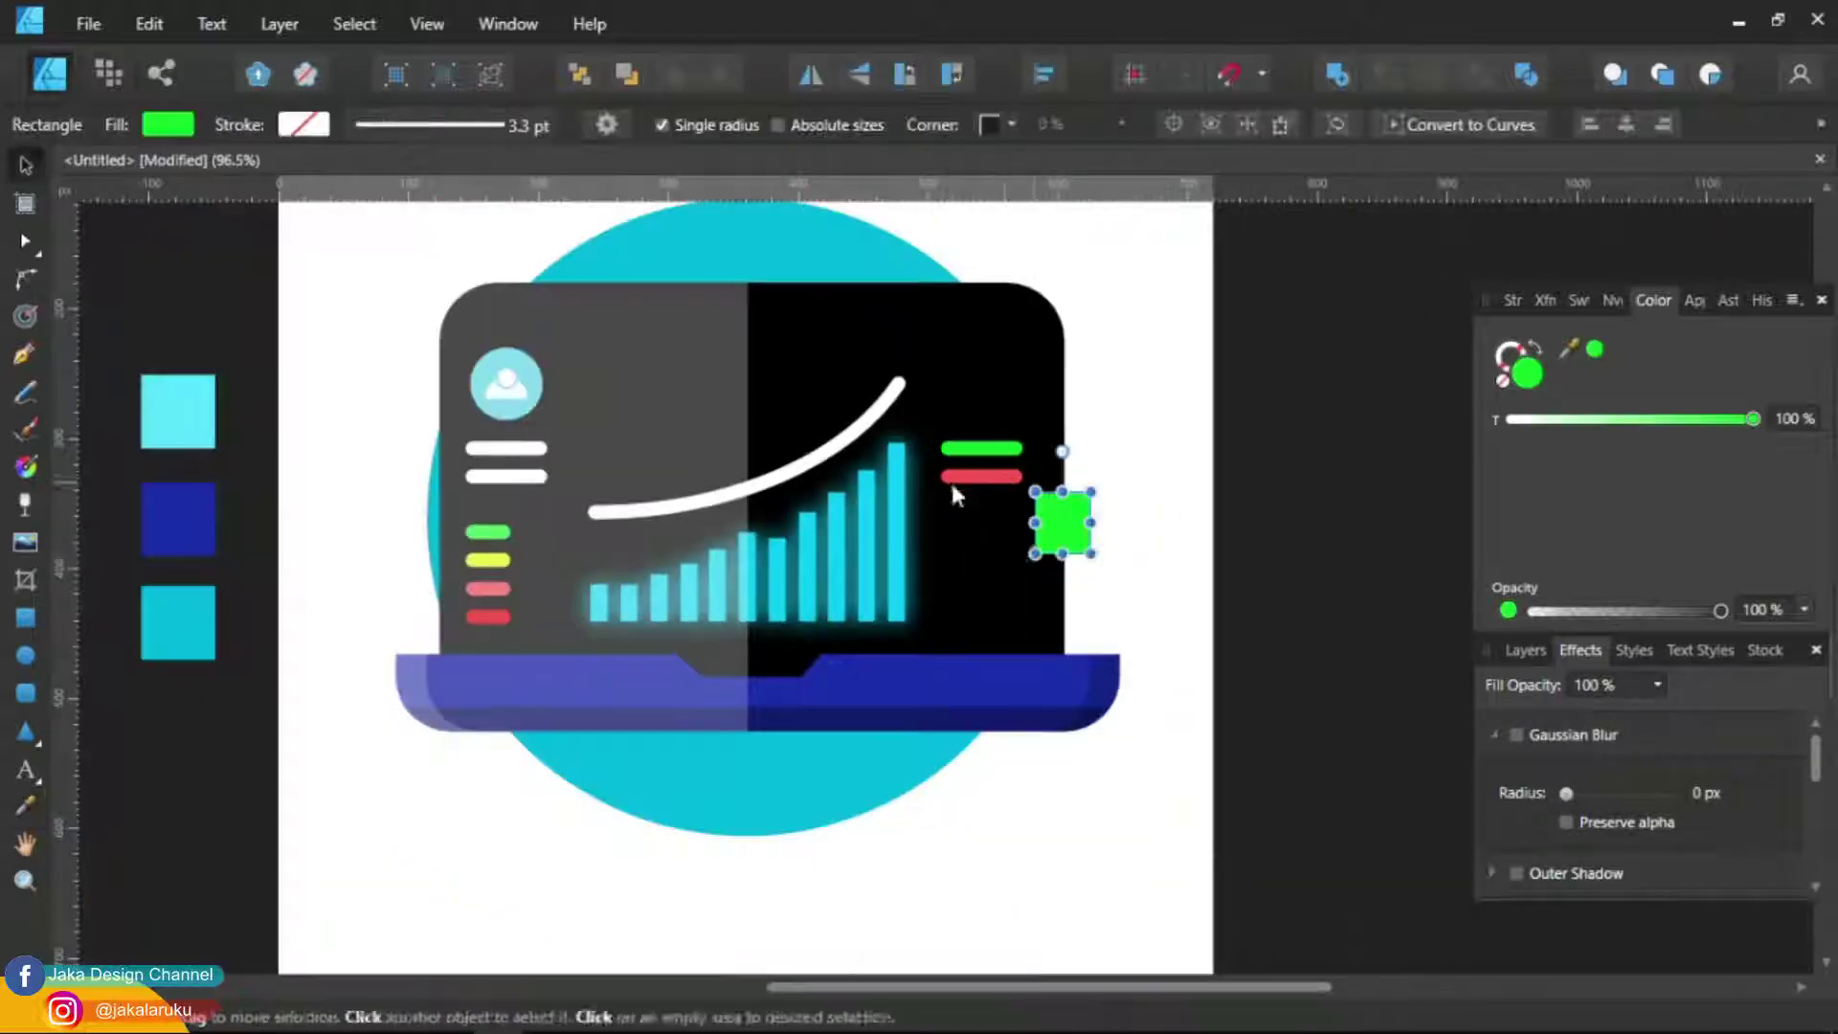
{"action": "left_click_drag", "start_coordinate": [1057, 522], "coordinate": [1057, 620]}
{"action": "left_click", "coordinate": [167, 125]}
{"action": "left_click", "coordinate": [304, 289]}
{"action": "key", "text": "ctrl+d"}
Draw a blue square overlapping the top of the screen's left half
{"action": "scroll", "coordinate": [809, 534], "scroll_direction": "up", "scroll_amount": 3}
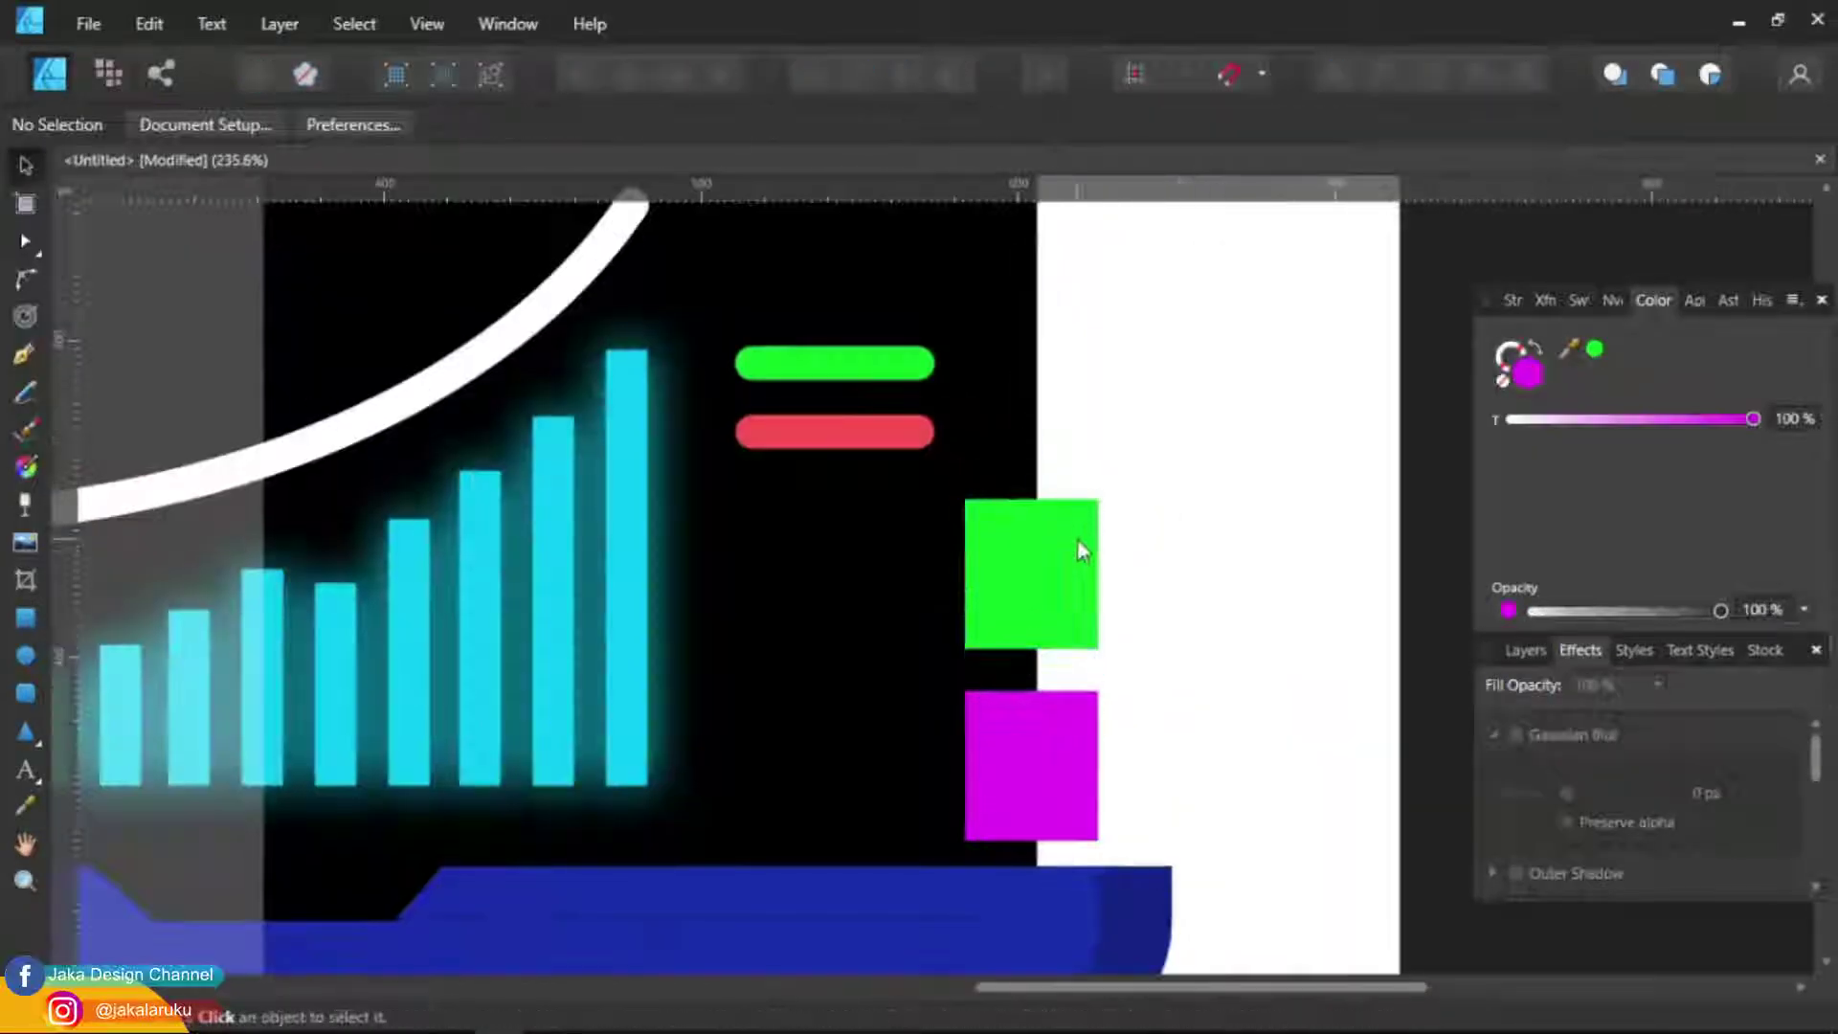
{"action": "scroll", "coordinate": [809, 534], "scroll_direction": "down", "scroll_amount": 2}
{"action": "scroll", "coordinate": [533, 586], "scroll_direction": "up", "scroll_amount": 1}
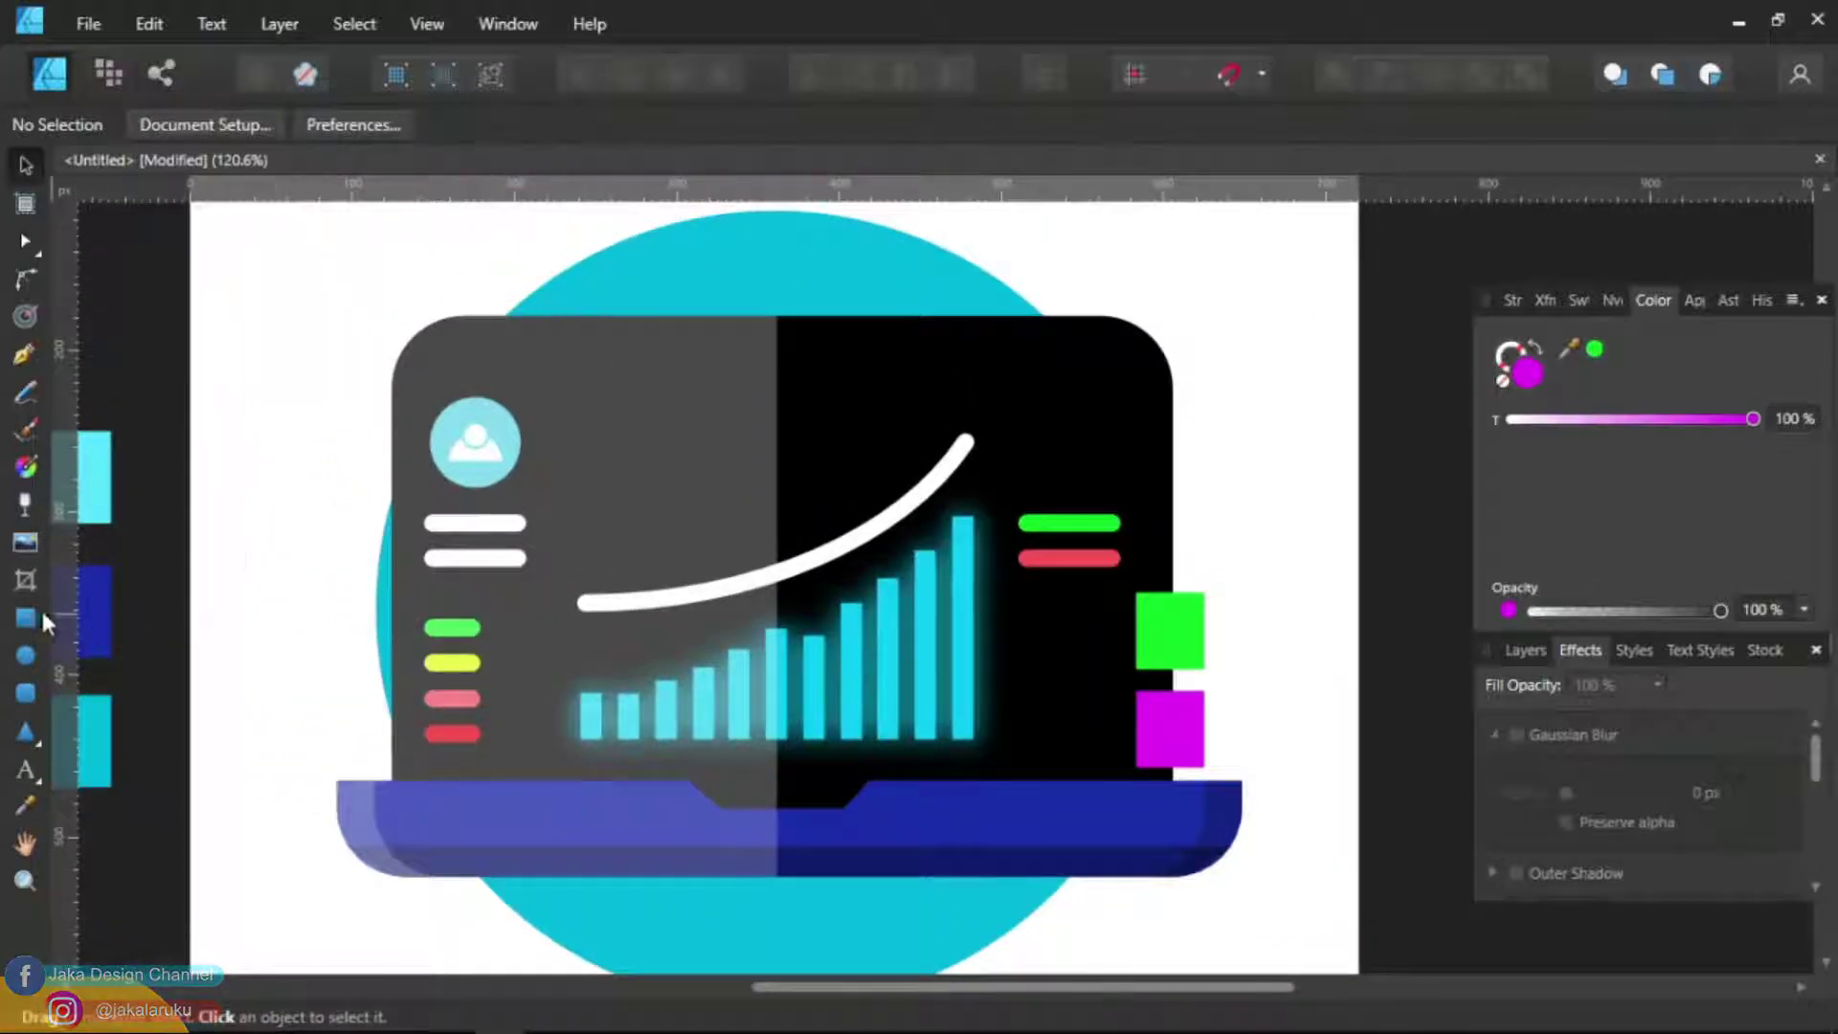
{"action": "left_click", "coordinate": [26, 617]}
{"action": "scroll", "coordinate": [575, 479], "scroll_direction": "up", "scroll_amount": 2}
{"action": "left_click_drag", "start_coordinate": [526, 379], "coordinate": [731, 587]}
{"action": "left_click", "coordinate": [168, 125]}
{"action": "left_click", "coordinate": [287, 326]}
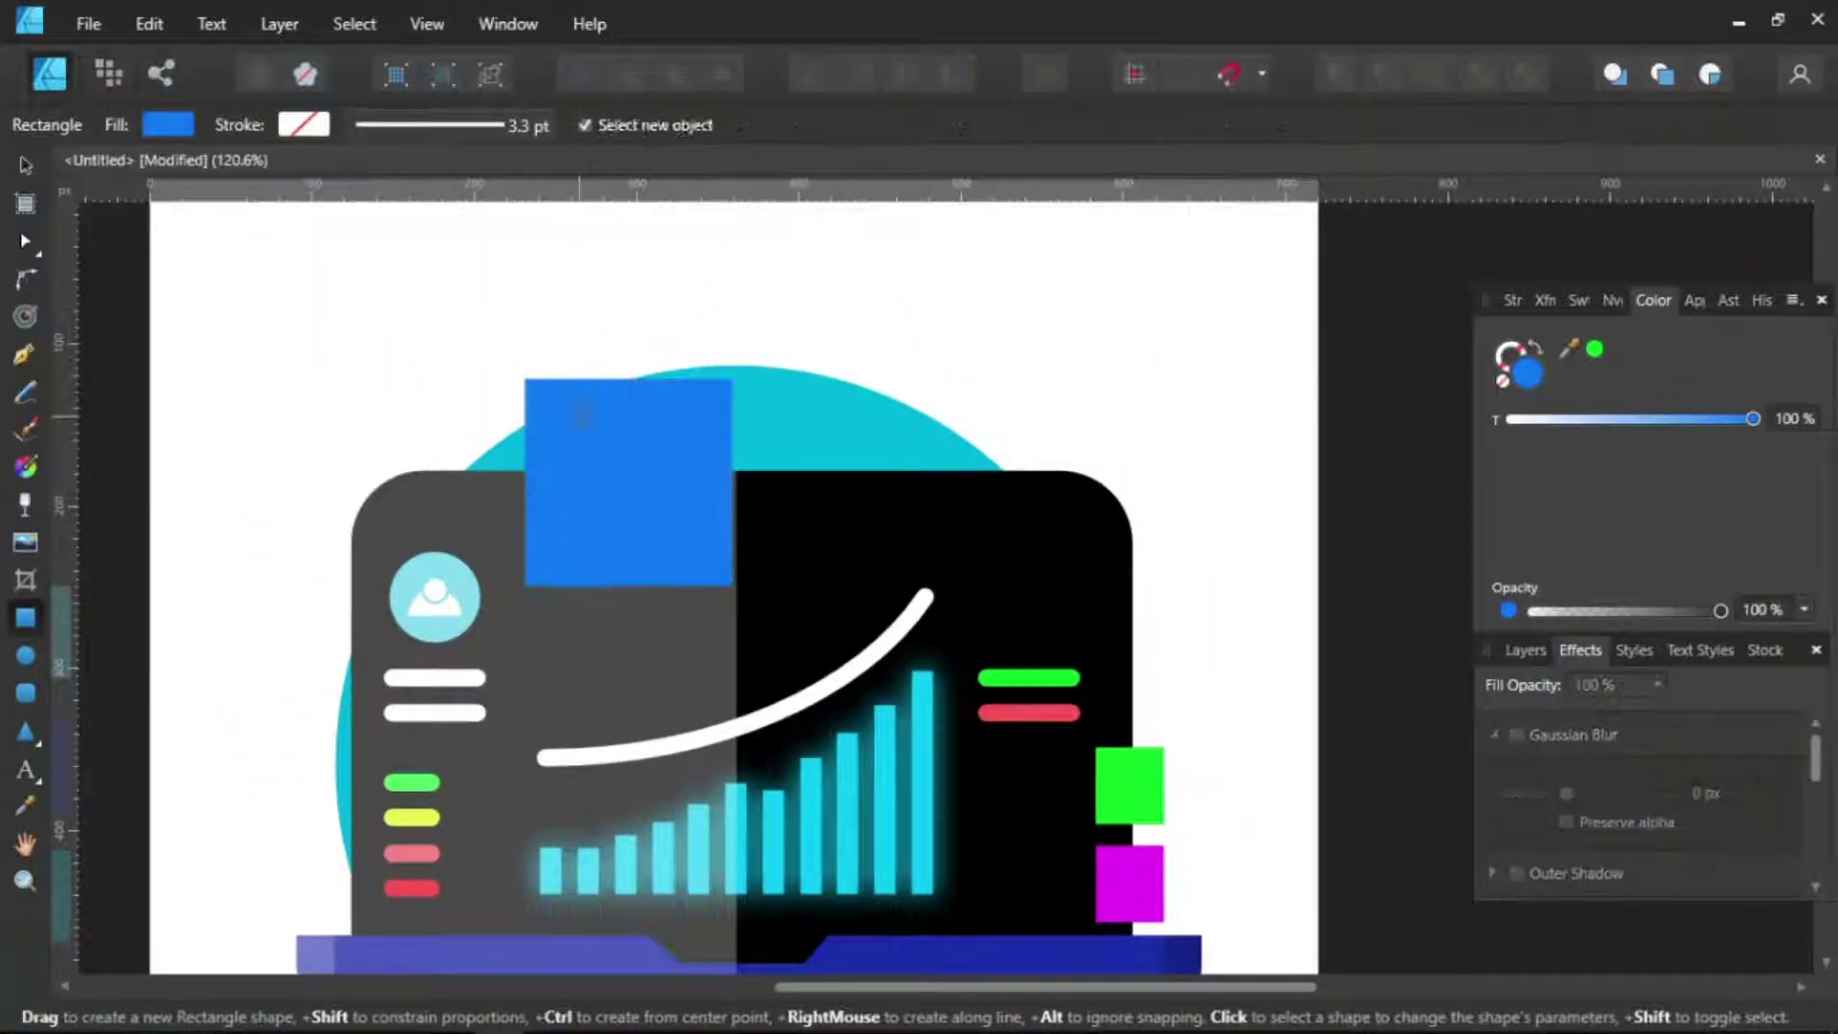
Skew the blue square, round its corners, and make its fill slightly see-through
{"action": "key", "text": "a"}
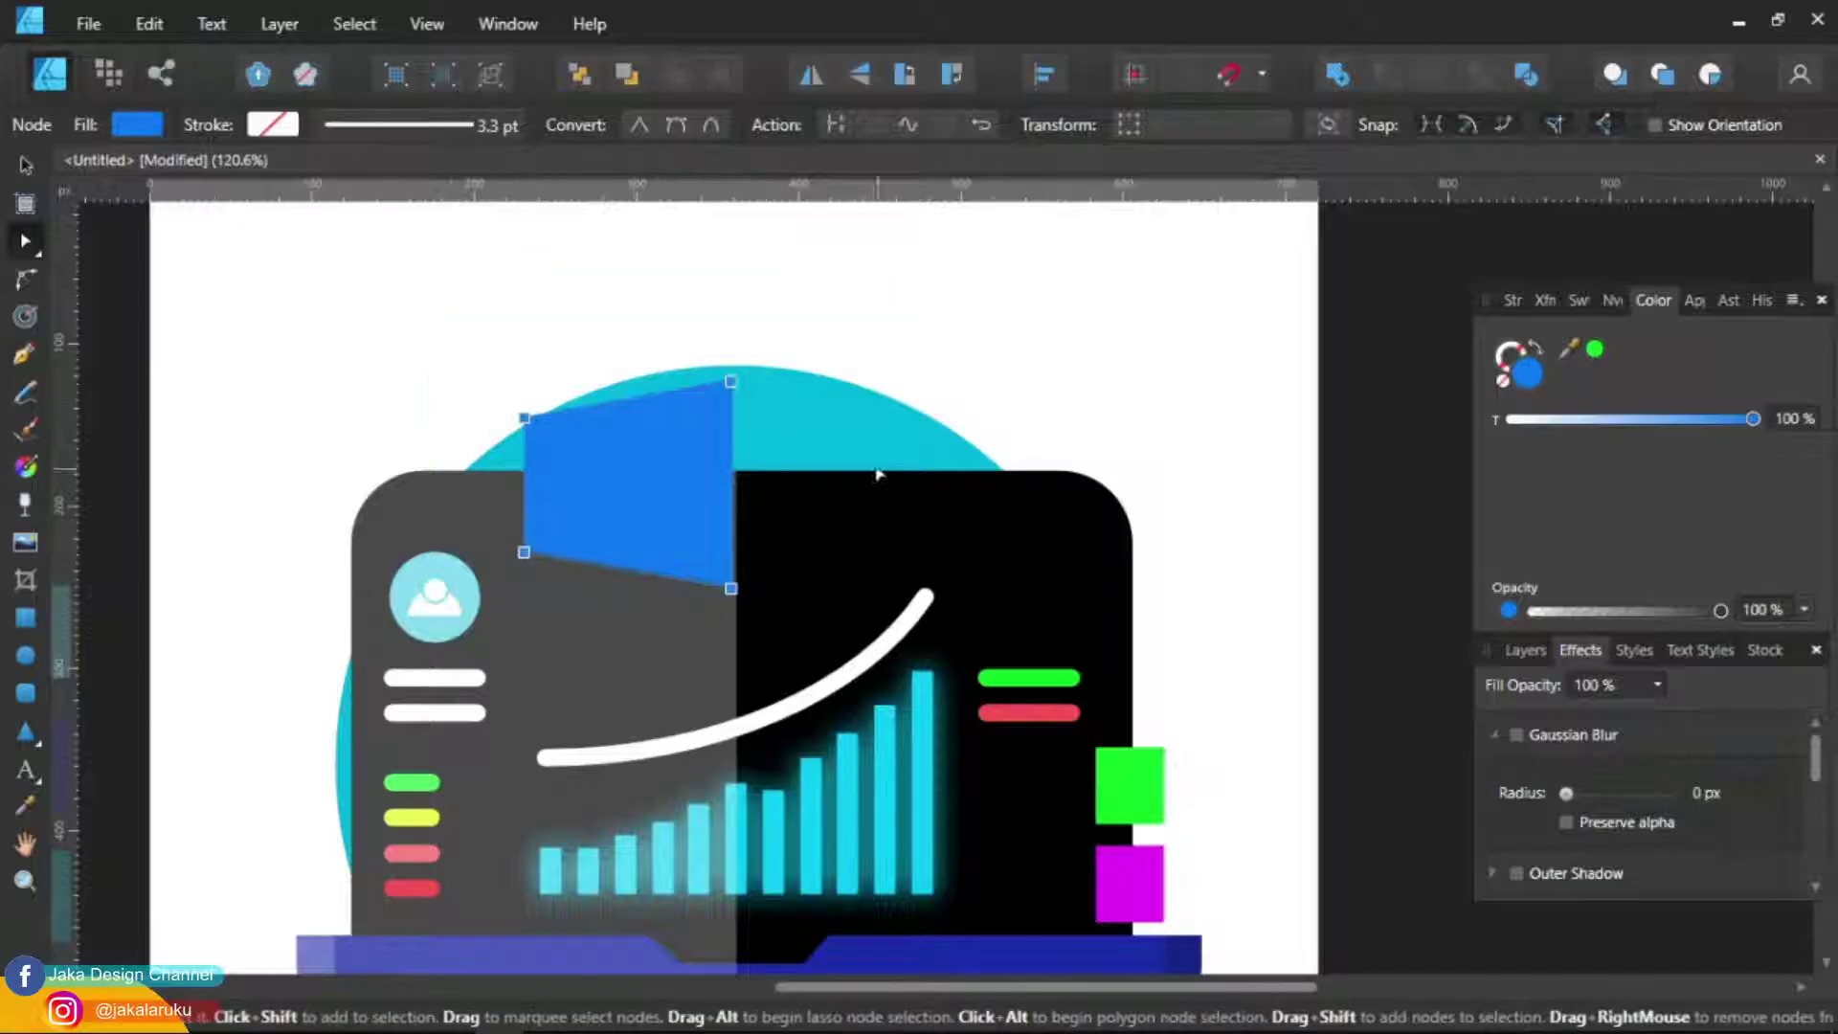
{"action": "key", "text": "c"}
{"action": "left_click_drag", "start_coordinate": [731, 587], "coordinate": [693, 496]}
{"action": "key", "text": "v"}
{"action": "left_click", "coordinate": [136, 125]}
{"action": "left_click_drag", "start_coordinate": [383, 282], "coordinate": [317, 282]}
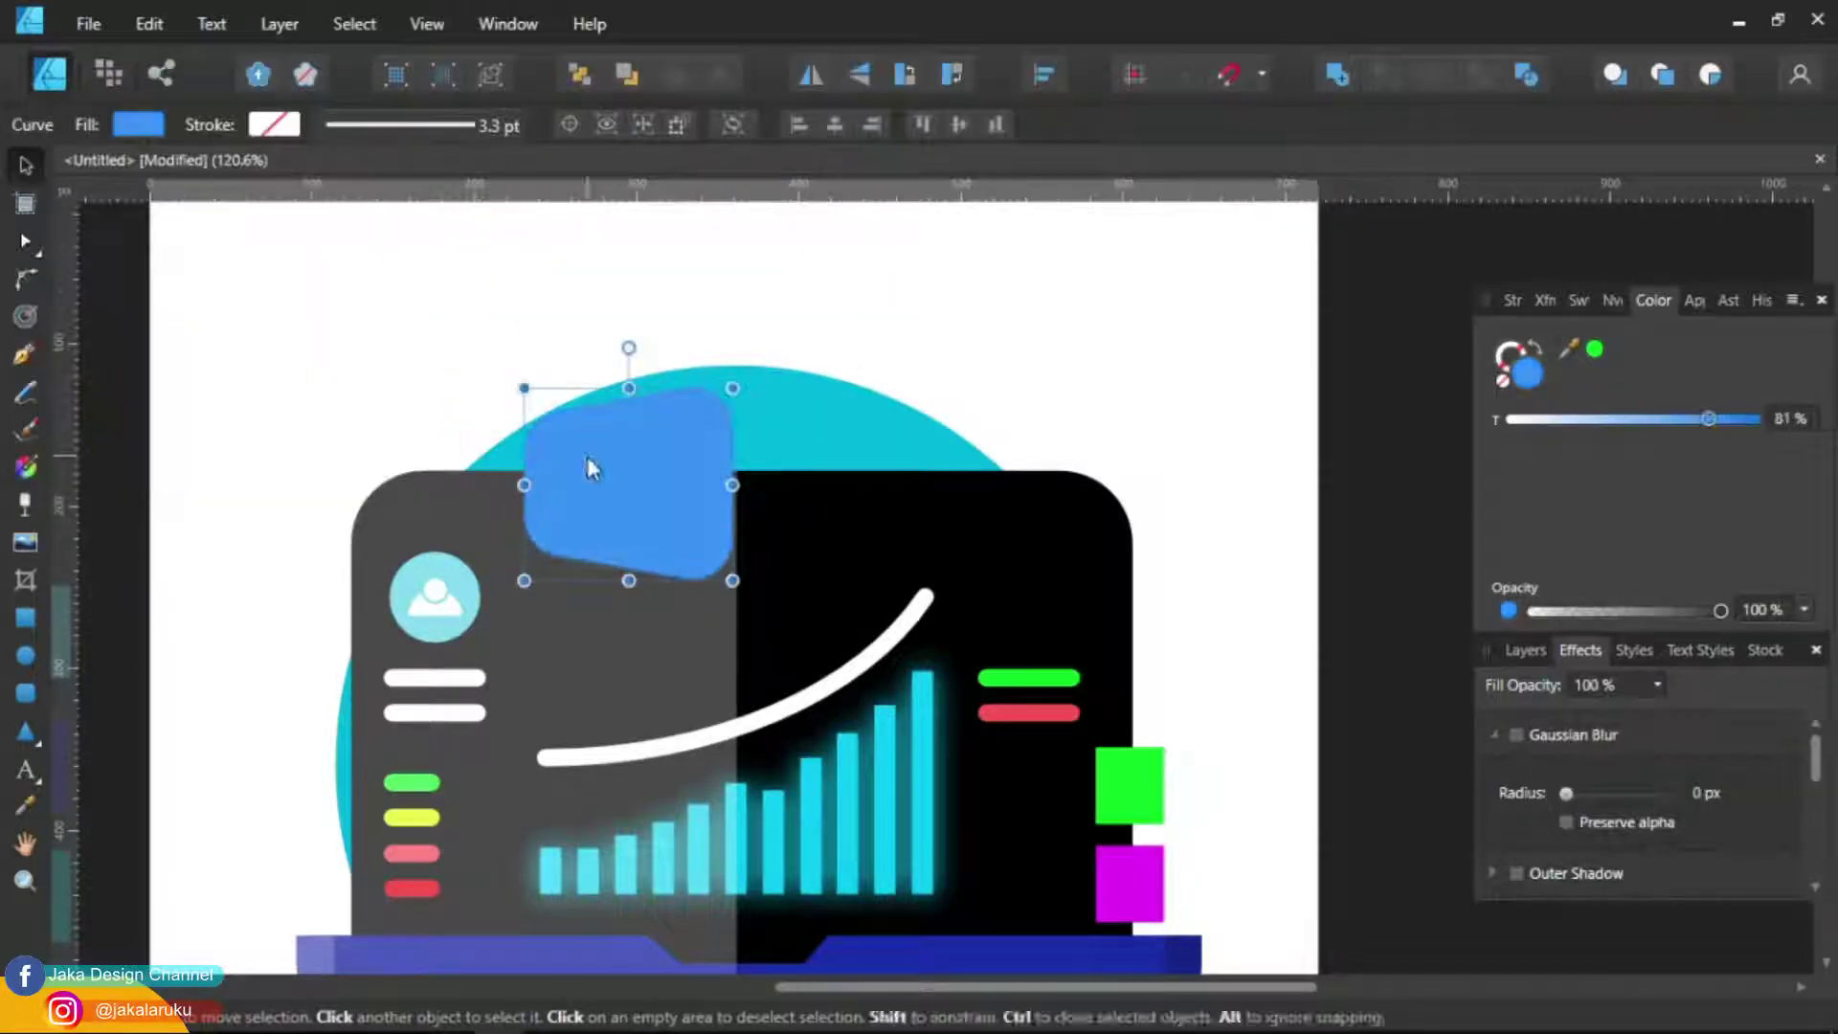
Cut a crescent from a circle, shape it into a curved tail, and merge it with the bubble
{"action": "key", "text": "ctrl+d"}
{"action": "scroll", "coordinate": [600, 439], "scroll_direction": "up", "scroll_amount": 2}
{"action": "key", "text": "m"}
{"action": "left_click_drag", "start_coordinate": [425, 323], "coordinate": [697, 598]}
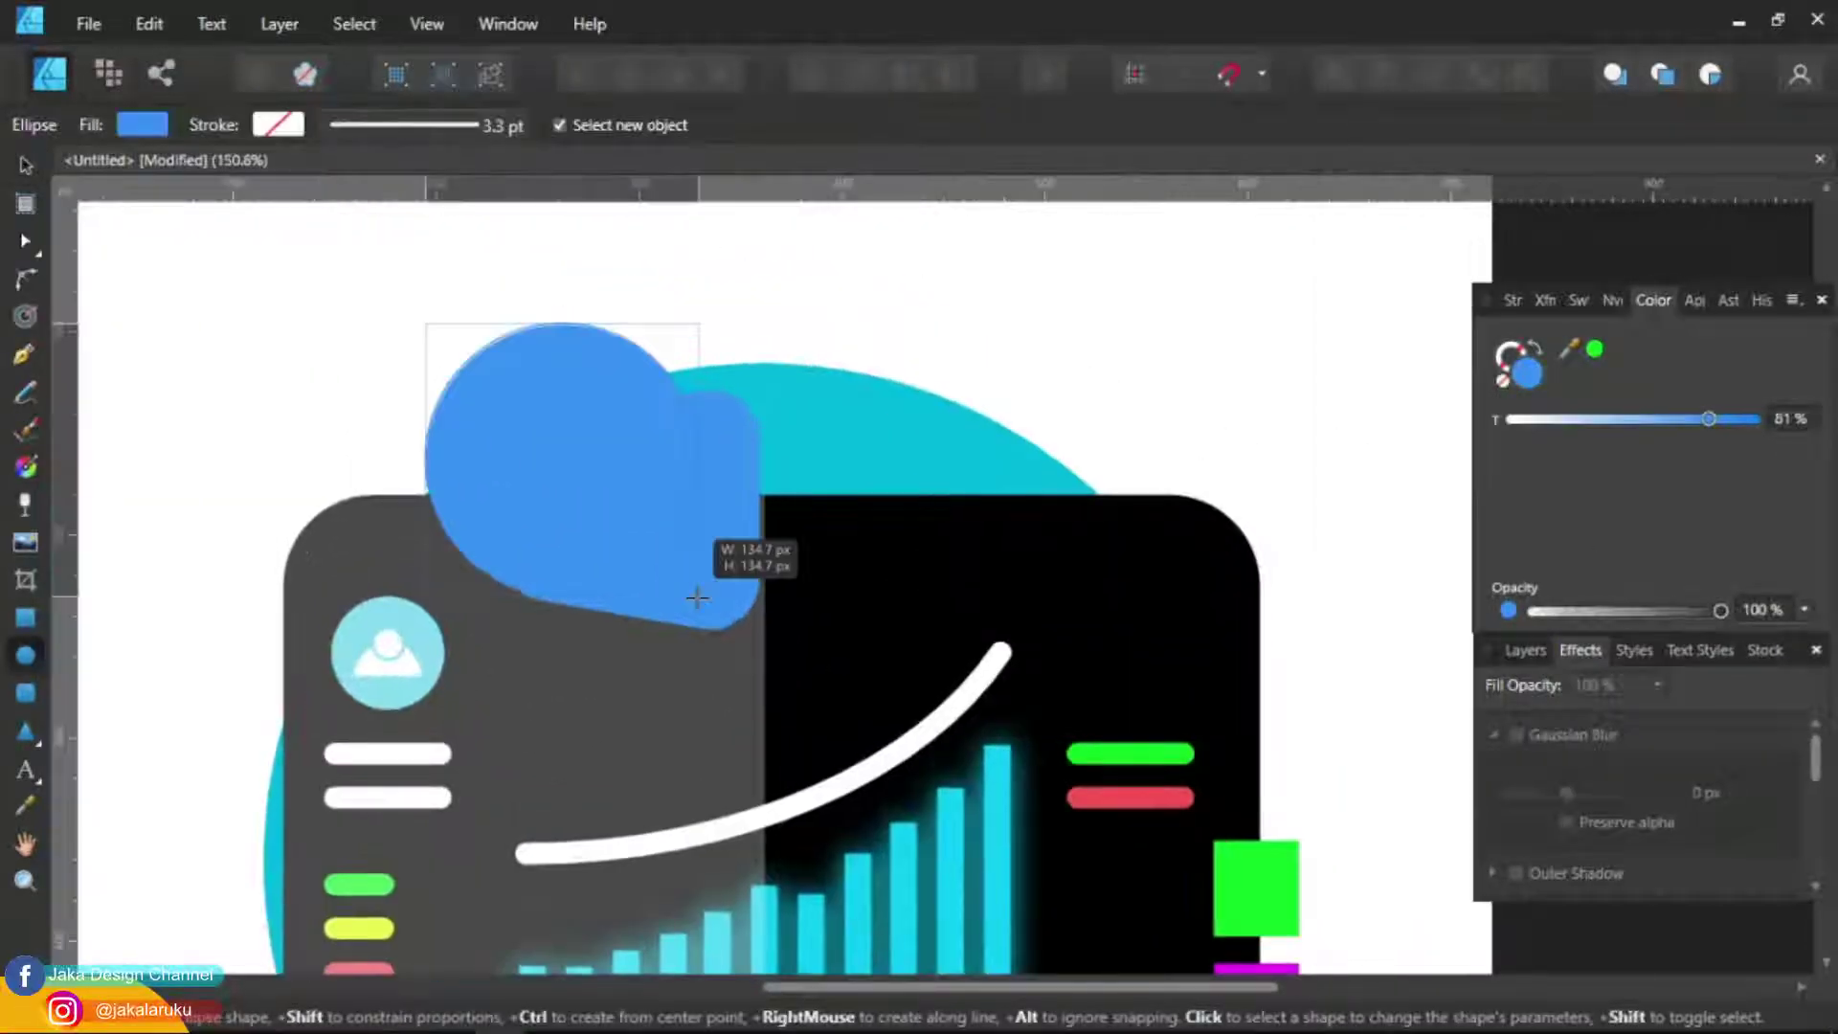
{"action": "key", "text": "v"}
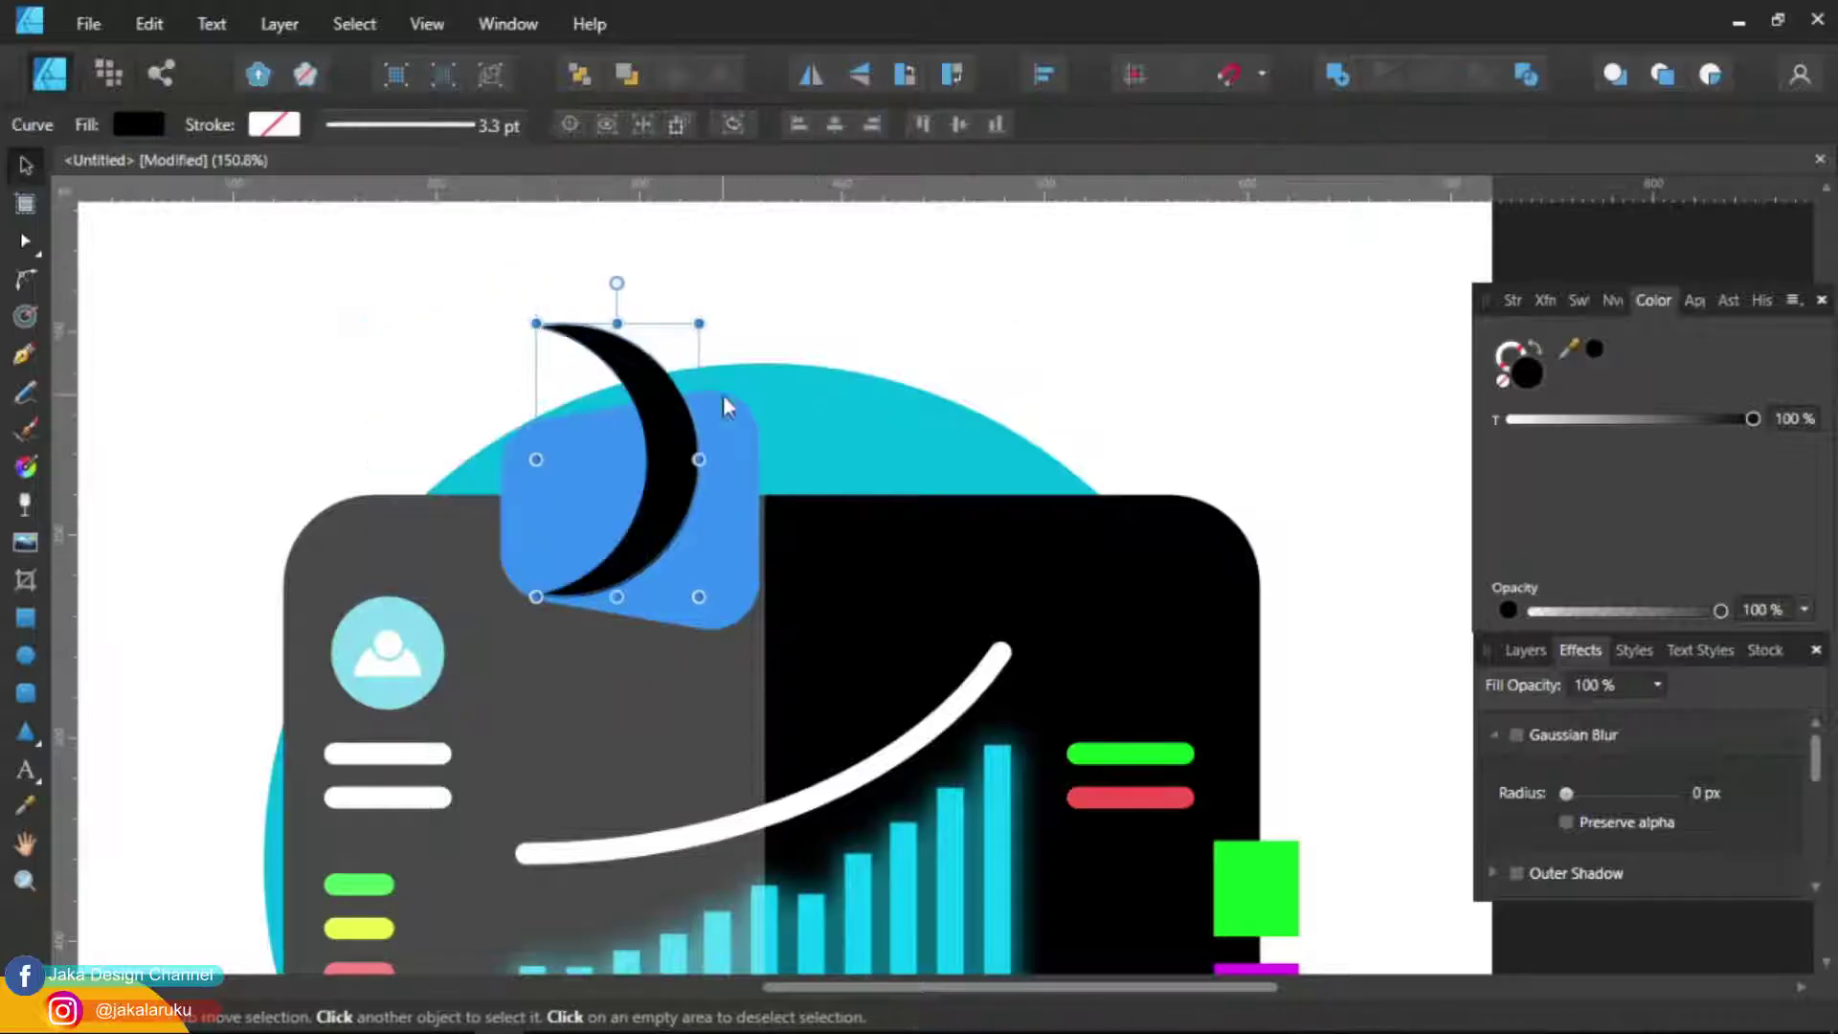
{"action": "key", "text": "a"}
{"action": "left_click_drag", "start_coordinate": [722, 394], "coordinate": [785, 498]}
{"action": "key", "text": "v"}
{"action": "left_click_drag", "start_coordinate": [625, 554], "coordinate": [649, 637]}
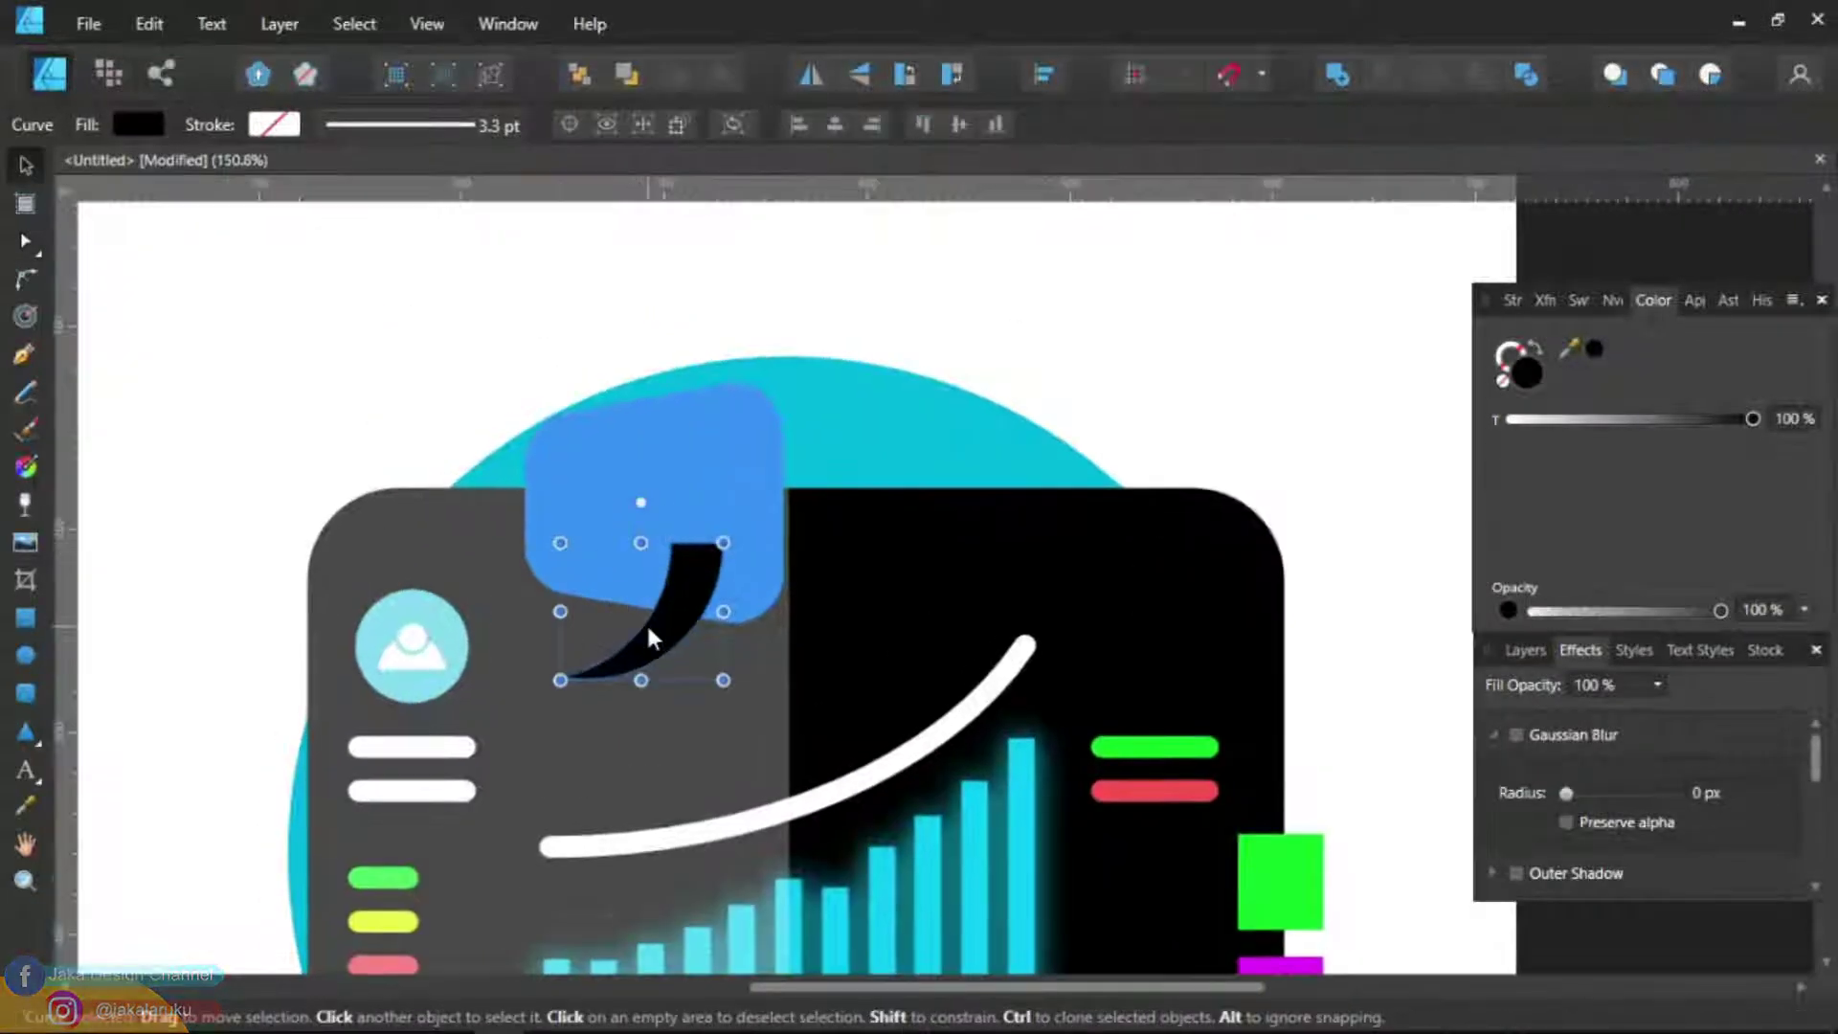
{"action": "left_click", "coordinate": [670, 450], "text": "shift"}
{"action": "key", "text": "ctrl+k"}
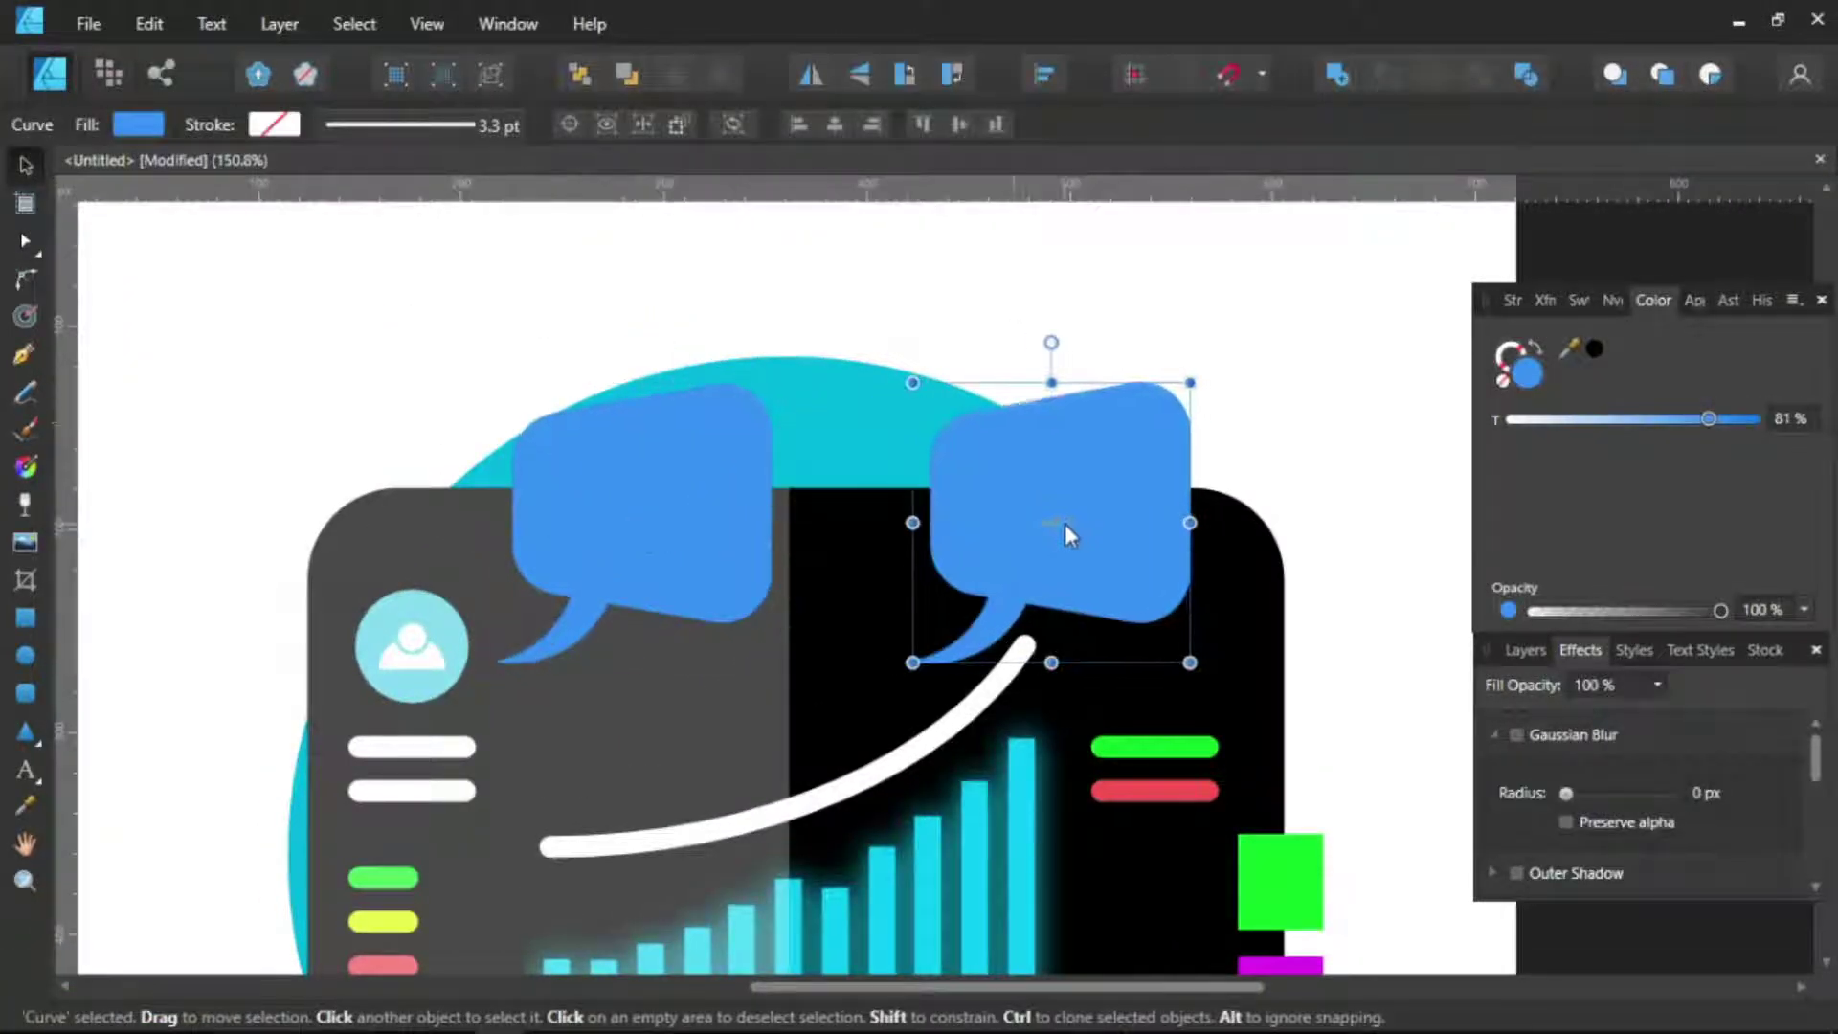
Set the speech bubble to 60% opacity and add an unfilled ring with a thick black outline
{"action": "left_click_drag", "start_coordinate": [1721, 610], "coordinate": [1647, 610]}
{"action": "scroll", "coordinate": [1049, 439], "scroll_direction": "down", "scroll_amount": 5}
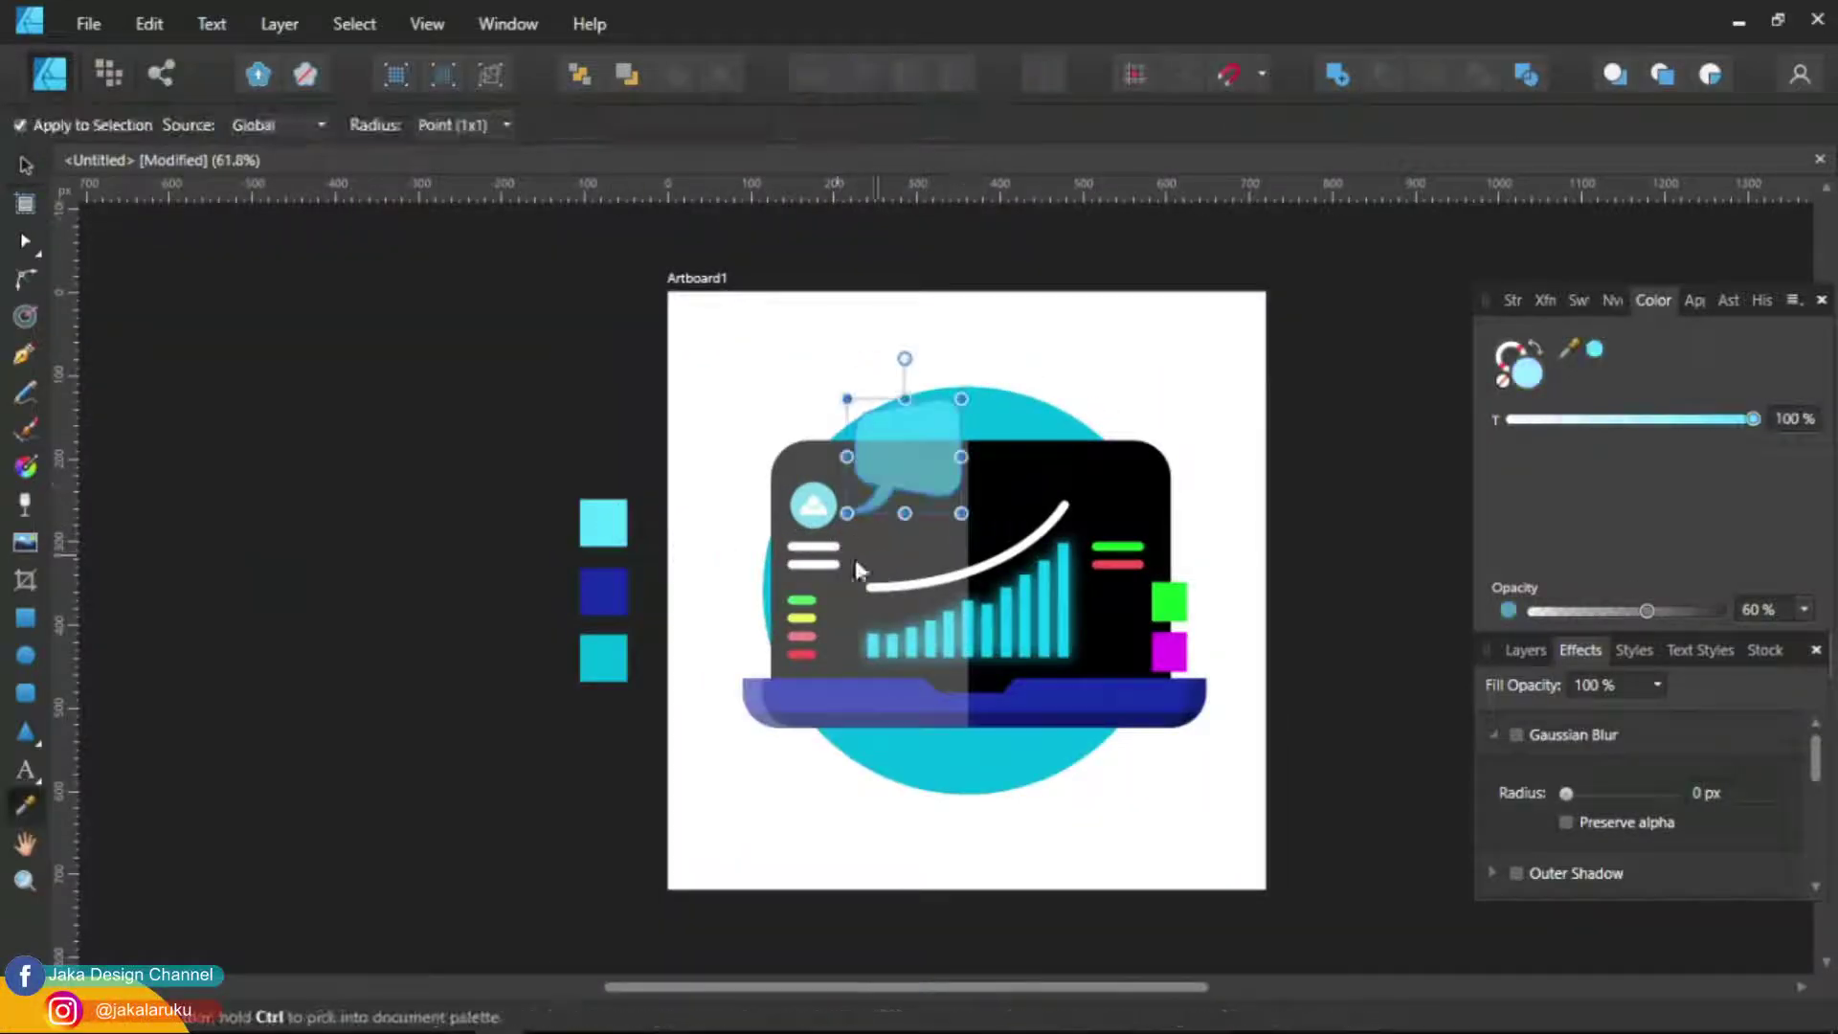
{"action": "scroll", "coordinate": [377, 382], "scroll_direction": "up", "scroll_amount": 3}
{"action": "key", "text": "m"}
{"action": "left_click_drag", "start_coordinate": [577, 411], "coordinate": [747, 579]}
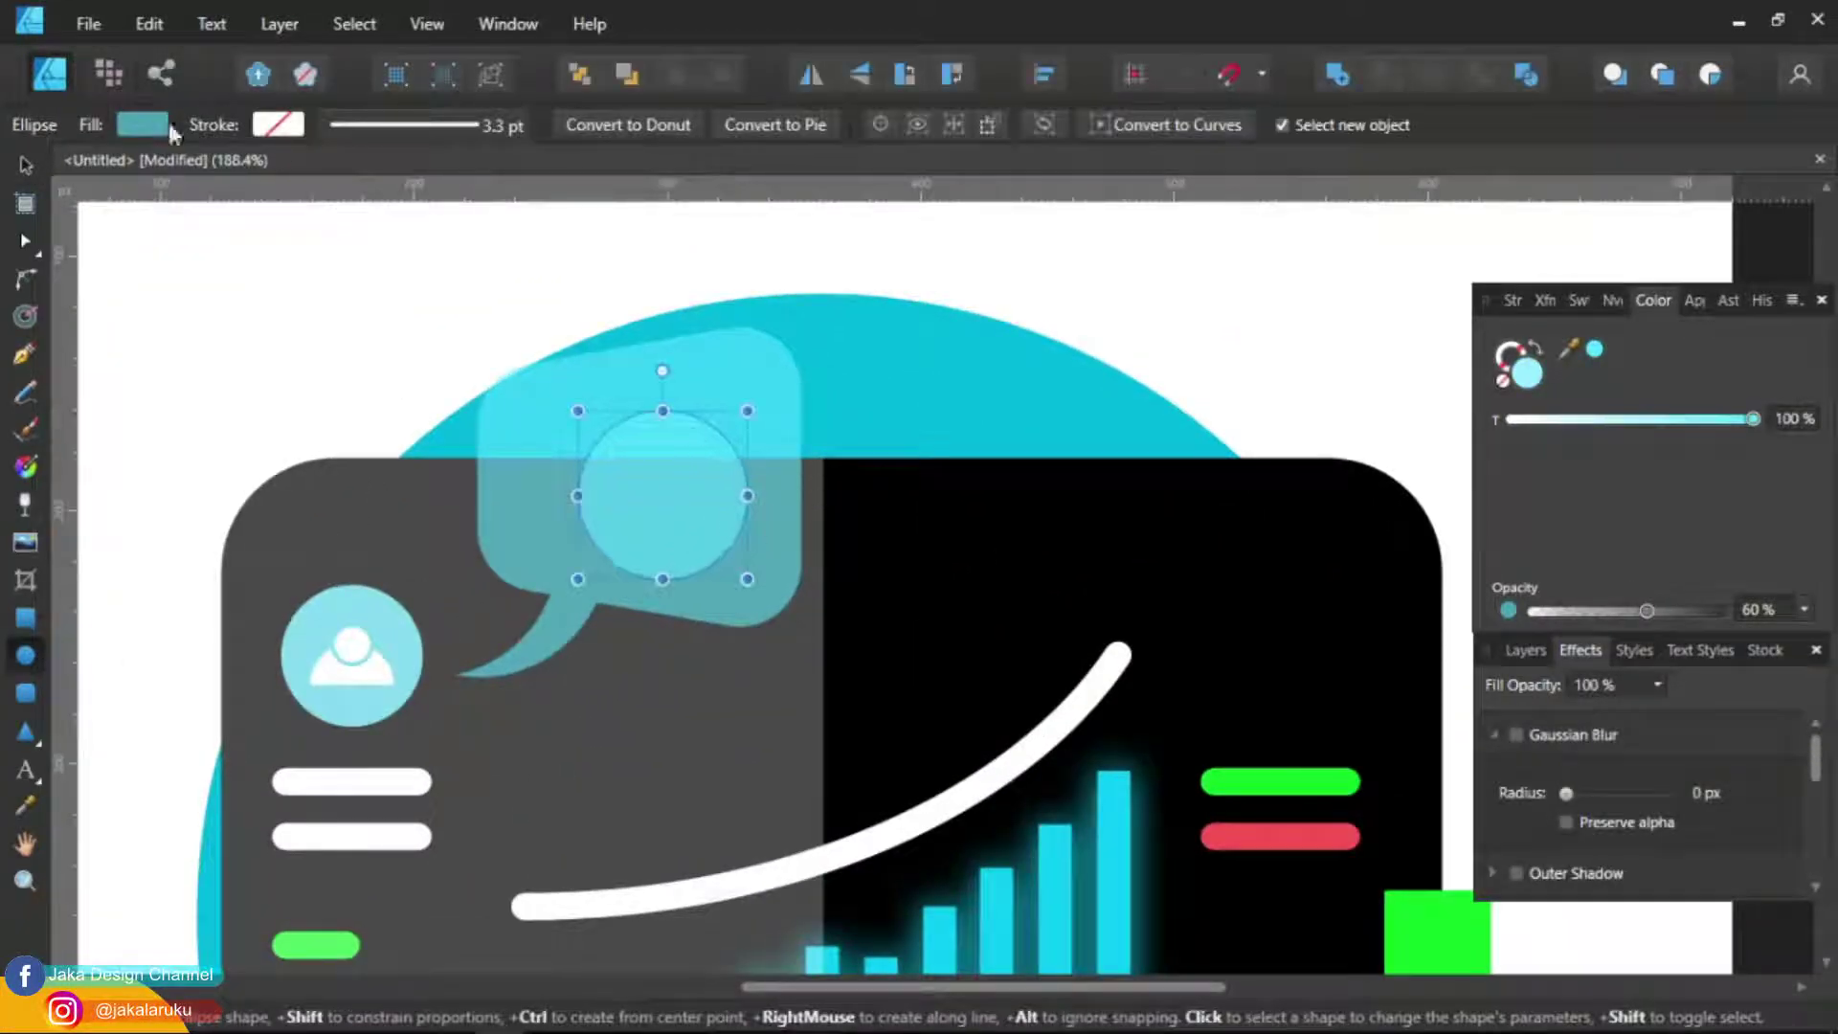
{"action": "left_click", "coordinate": [161, 124]}
{"action": "left_click", "coordinate": [1524, 299]}
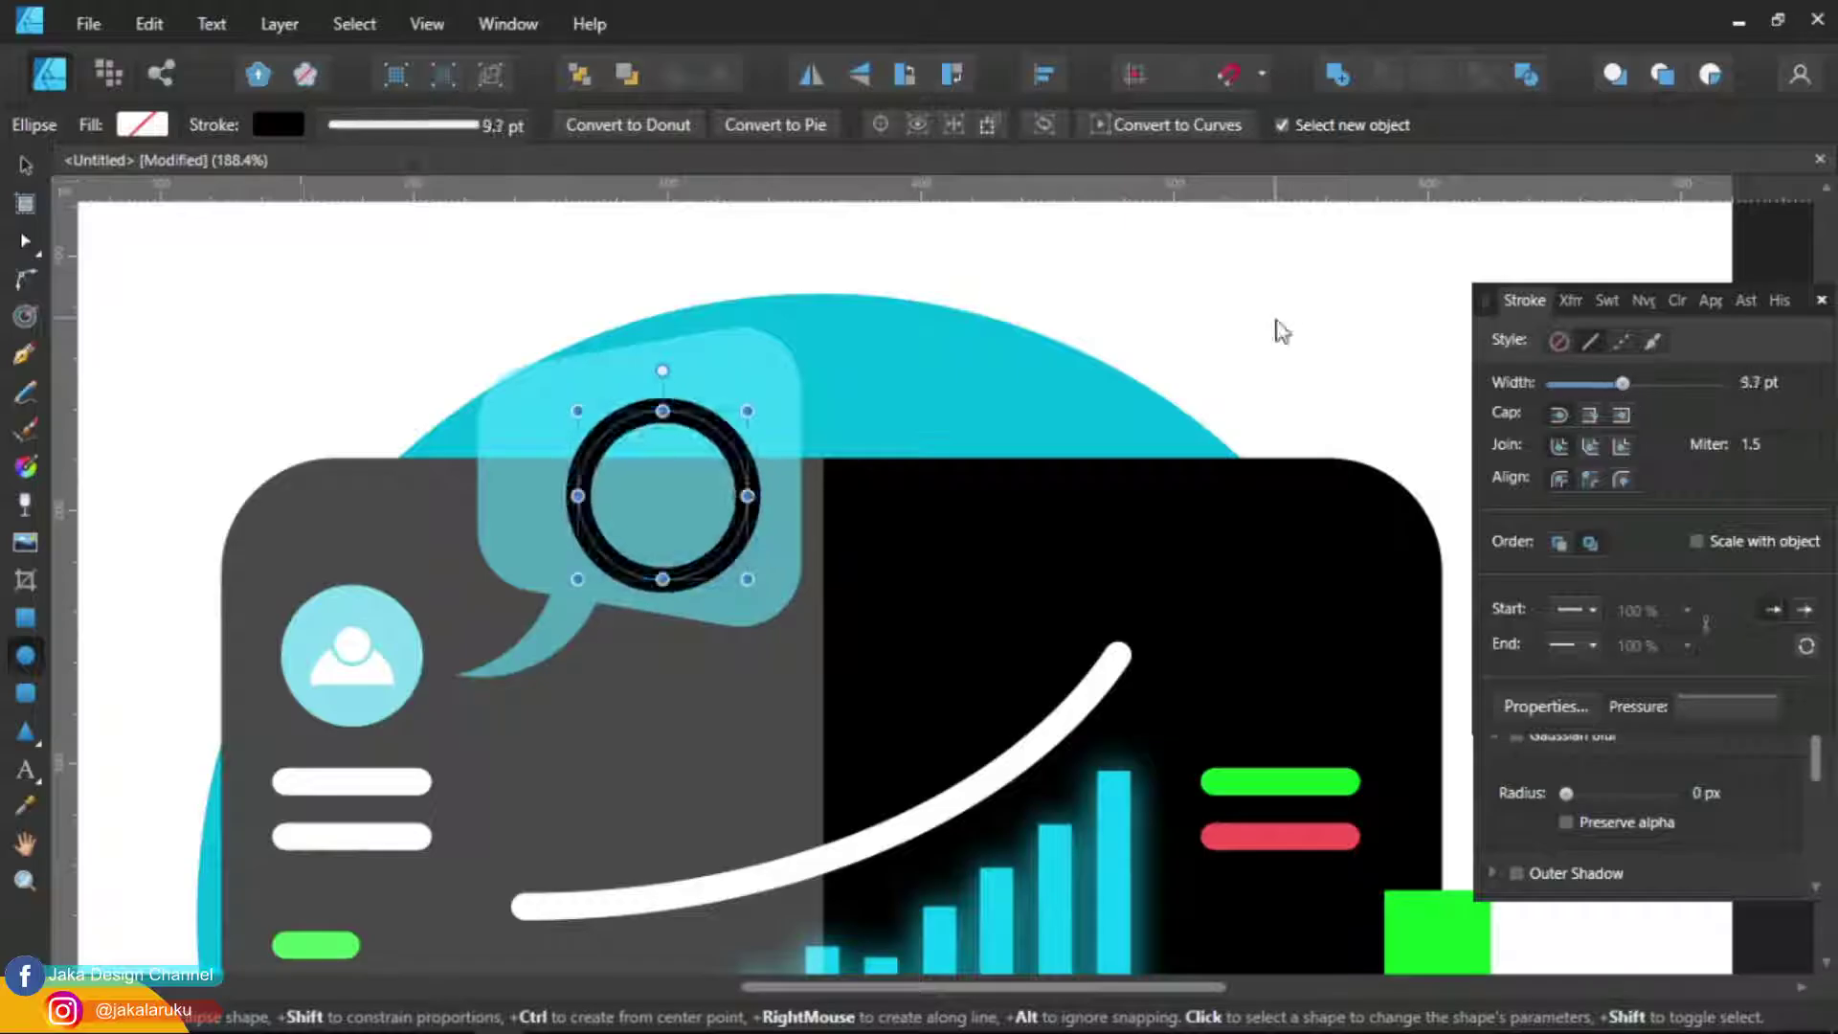
Add a pen-drawn handle to the ring, expand and merge them, and fill it white
{"action": "key", "text": "p"}
{"action": "scroll", "coordinate": [646, 462], "scroll_direction": "up", "scroll_amount": 2}
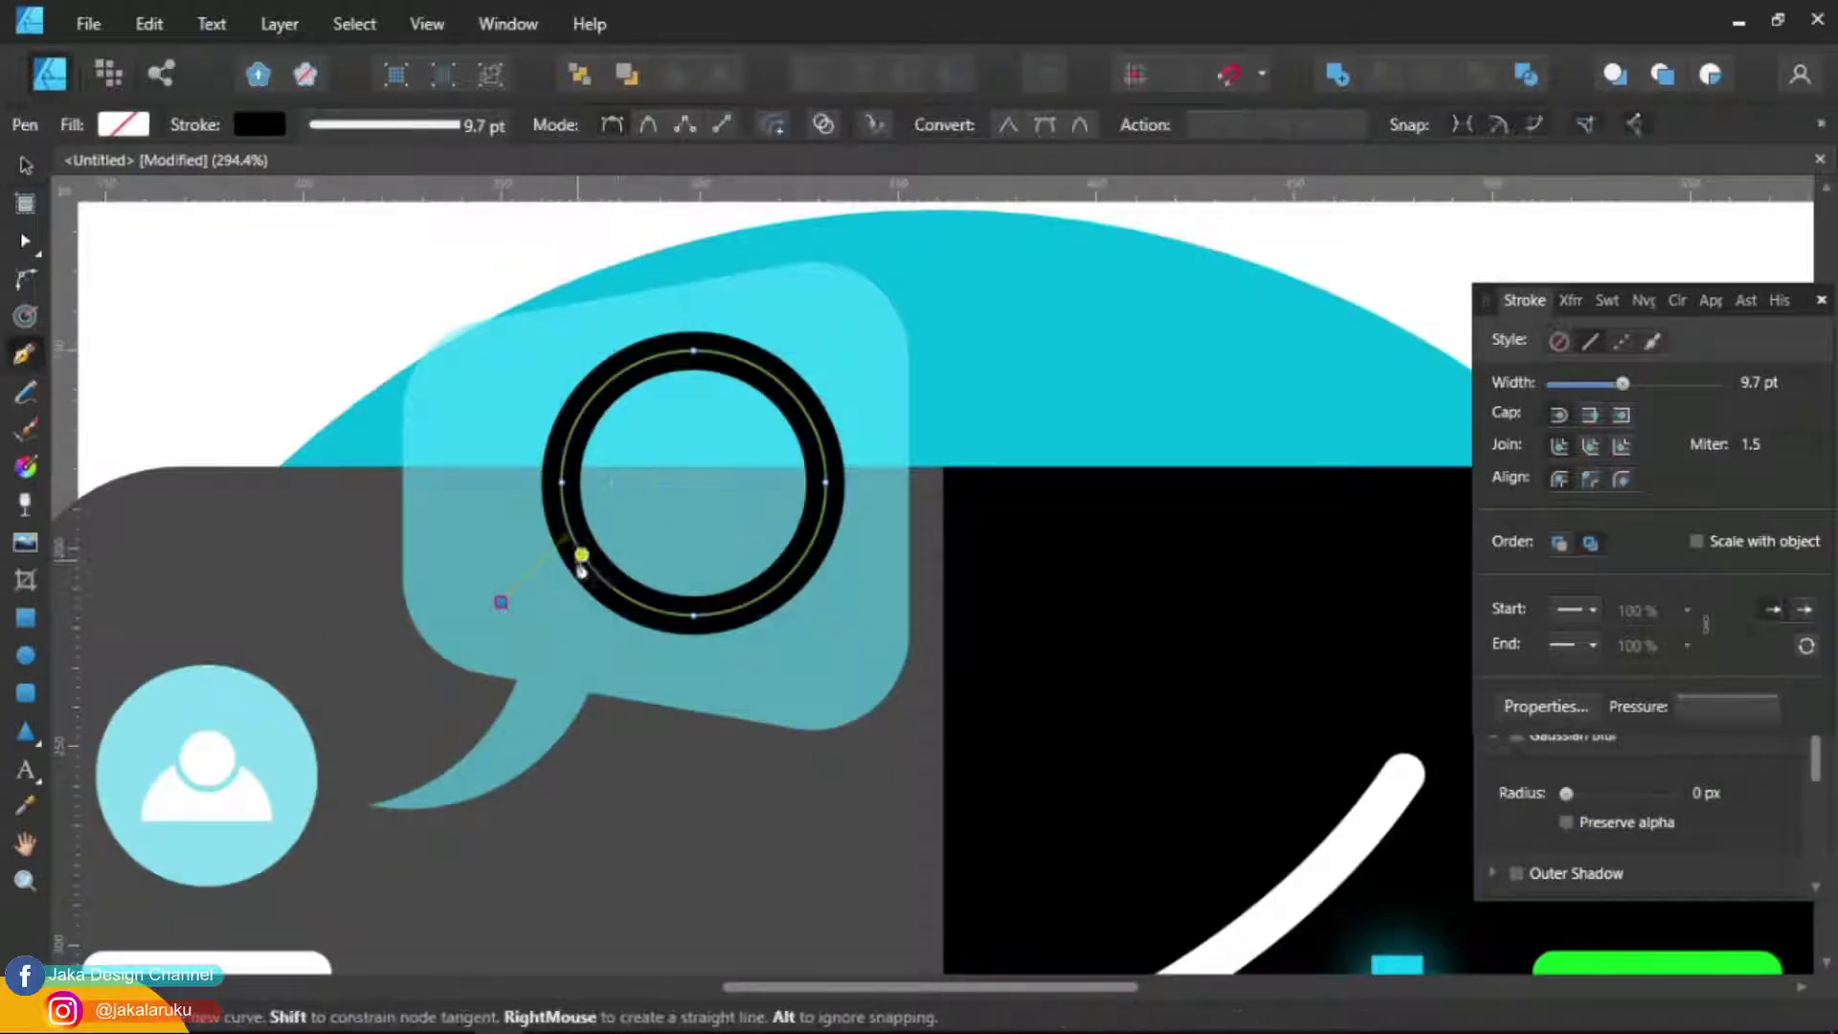
{"action": "left_click_drag", "start_coordinate": [672, 507], "coordinate": [649, 484]}
{"action": "left_click", "coordinate": [527, 573]}
{"action": "left_click", "coordinate": [819, 536], "text": "shift"}
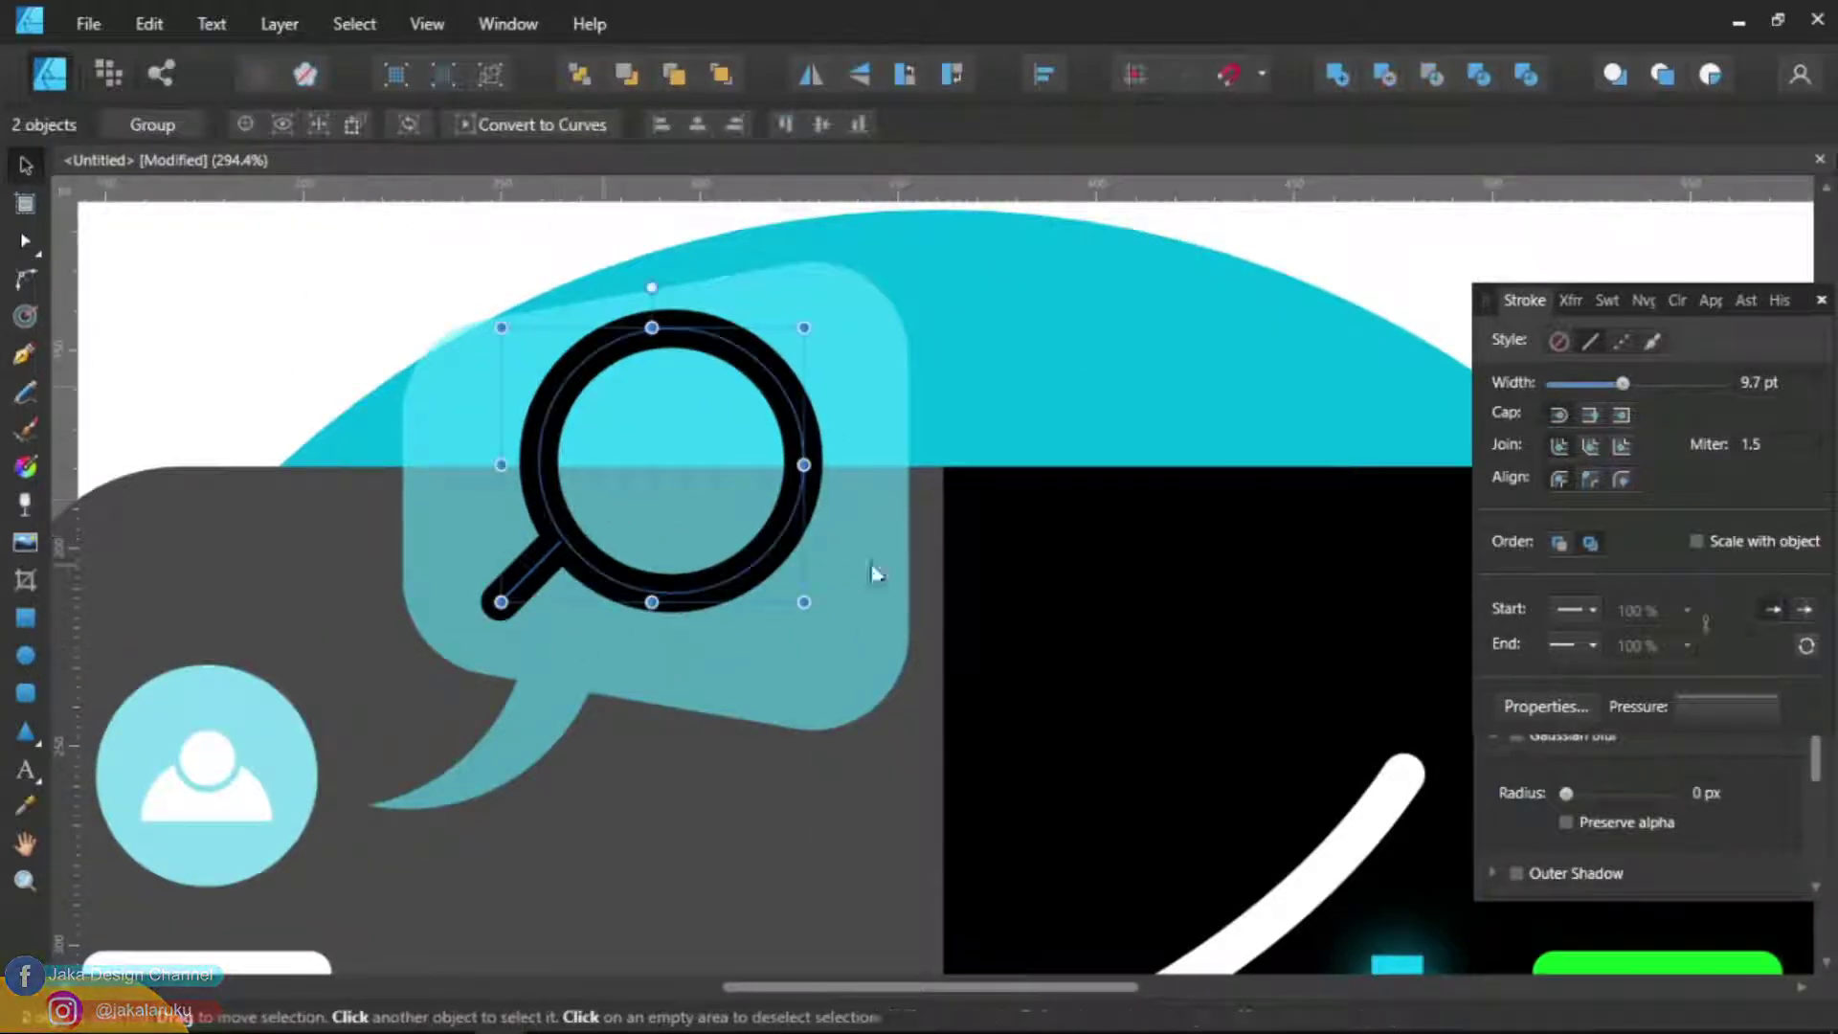
{"action": "key", "text": "ctrl+alt+shift+s"}
{"action": "key", "text": "i"}
{"action": "left_click", "coordinate": [1285, 882]}
Add a small outline-free round dot inside the magnifier lens
{"action": "scroll", "coordinate": [707, 443], "scroll_direction": "down", "scroll_amount": 2}
{"action": "key", "text": "v"}
{"action": "left_click", "coordinate": [727, 537]}
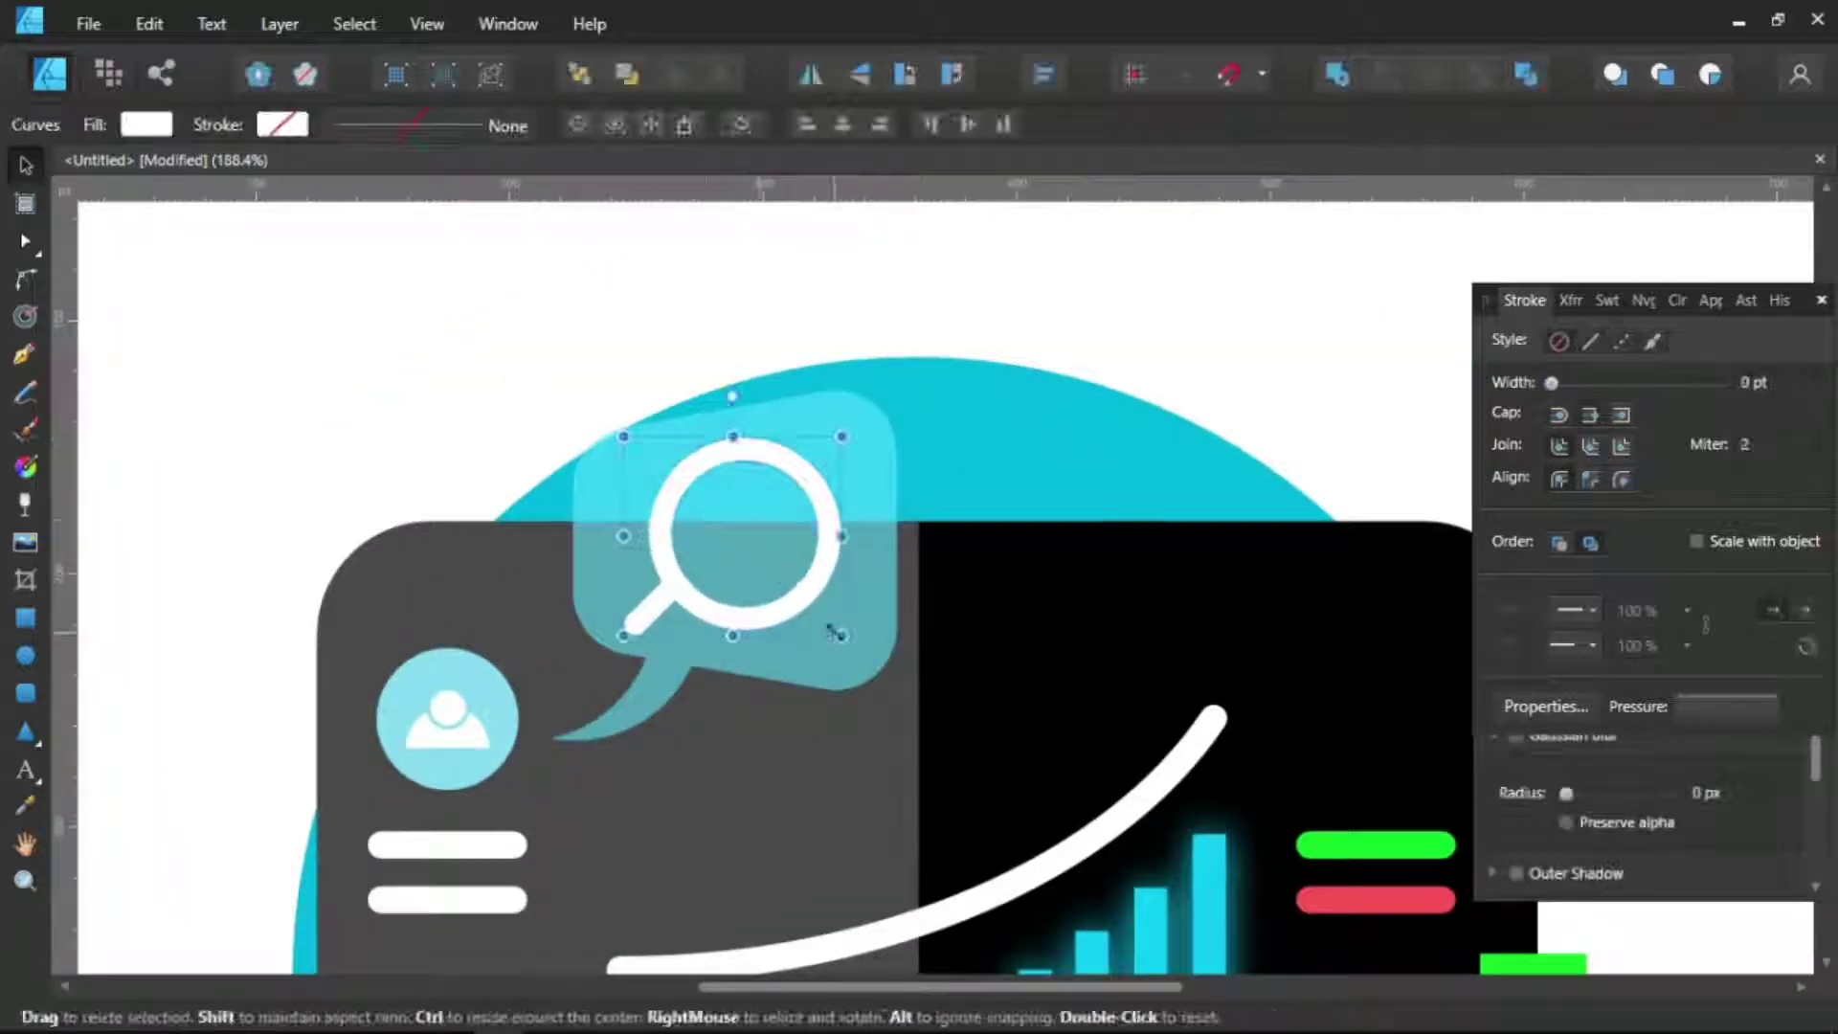
{"action": "left_click", "coordinate": [450, 718]}
{"action": "key", "text": "m"}
{"action": "left_click_drag", "start_coordinate": [713, 515], "coordinate": [771, 576]}
{"action": "left_click", "coordinate": [276, 125]}
{"action": "left_click", "coordinate": [90, 214]}
Place a copy of the search bubble over the screen's dark half
{"action": "scroll", "coordinate": [727, 610], "scroll_direction": "up", "scroll_amount": 4}
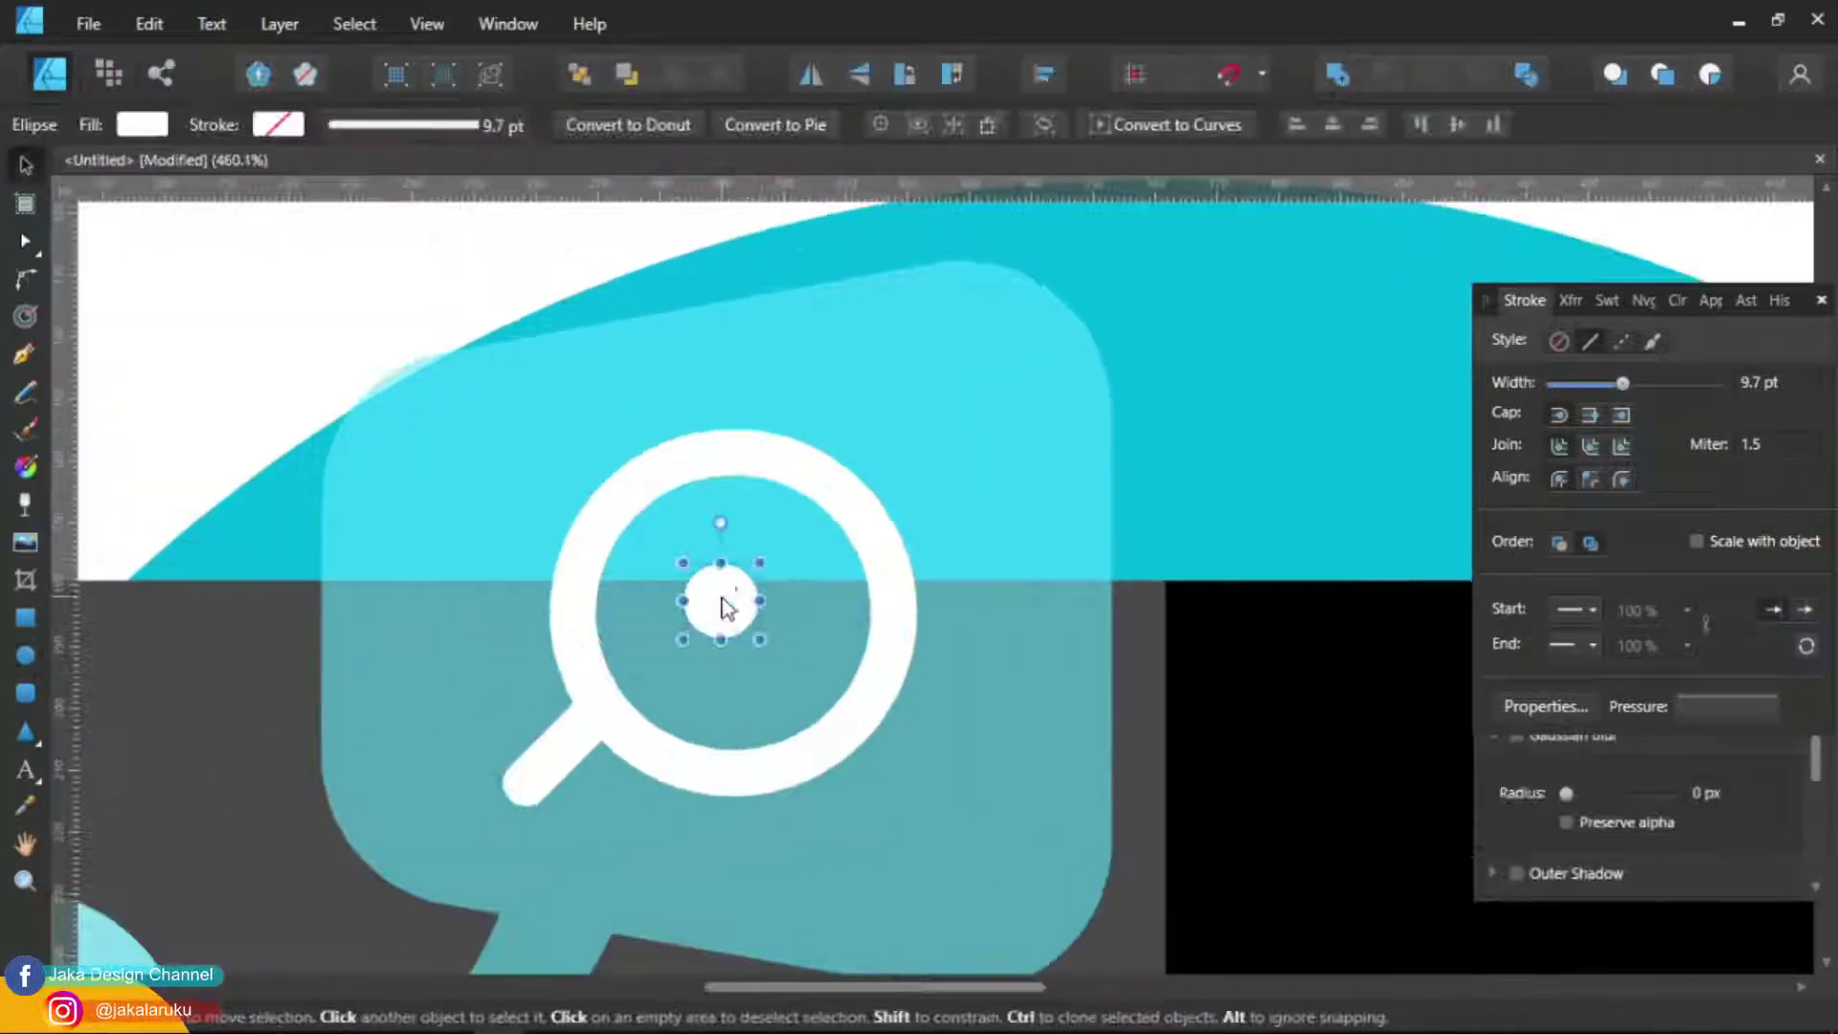
{"action": "scroll", "coordinate": [778, 550], "scroll_direction": "down", "scroll_amount": 5}
{"action": "scroll", "coordinate": [670, 517], "scroll_direction": "up", "scroll_amount": 3}
{"action": "left_click_drag", "start_coordinate": [534, 525], "coordinate": [1065, 520]}
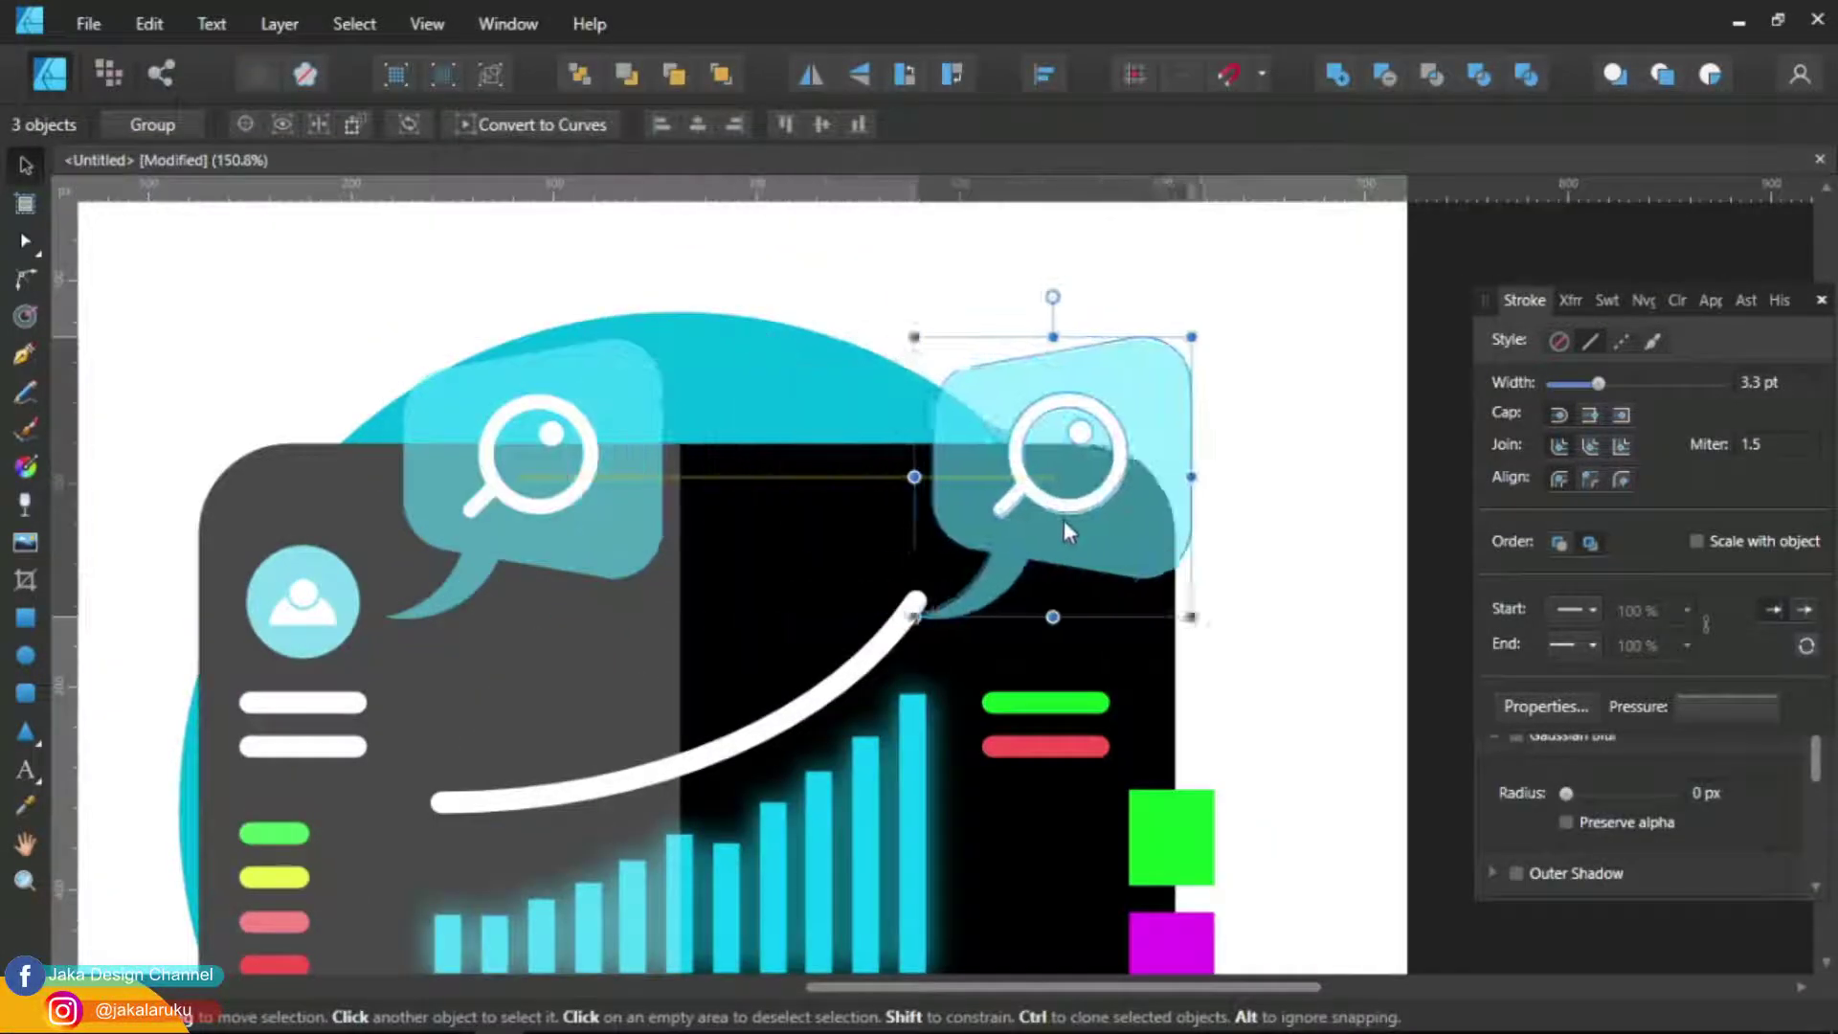
{"action": "scroll", "coordinate": [1079, 495], "scroll_direction": "up", "scroll_amount": 3}
{"action": "left_click", "coordinate": [757, 518]}
Draw two white triangles in the right bubble and combine them into one mountain curve
{"action": "key", "text": "m"}
{"action": "left_click_drag", "start_coordinate": [592, 566], "coordinate": [762, 736]}
{"action": "key", "text": "v"}
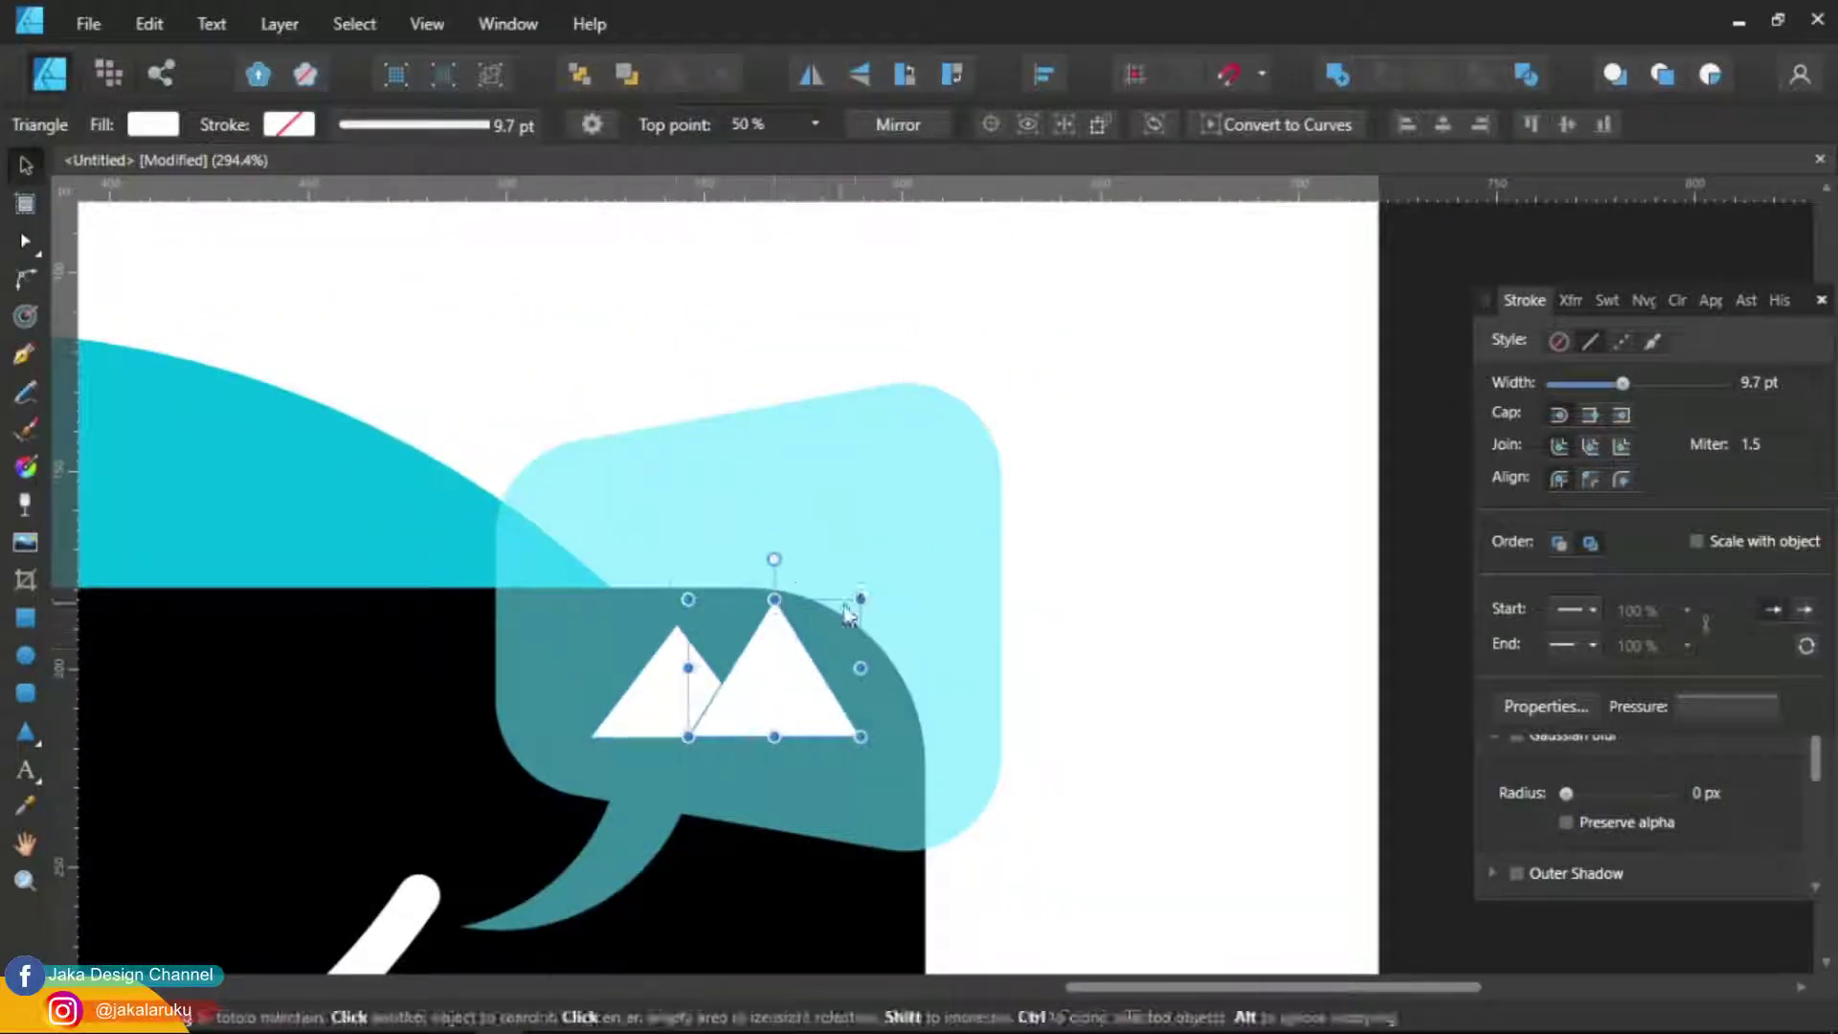
{"action": "left_click_drag", "start_coordinate": [861, 599], "coordinate": [915, 571]}
{"action": "left_click", "coordinate": [651, 704], "text": "shift"}
{"action": "left_click", "coordinate": [280, 24]}
{"action": "left_click", "coordinate": [349, 636]}
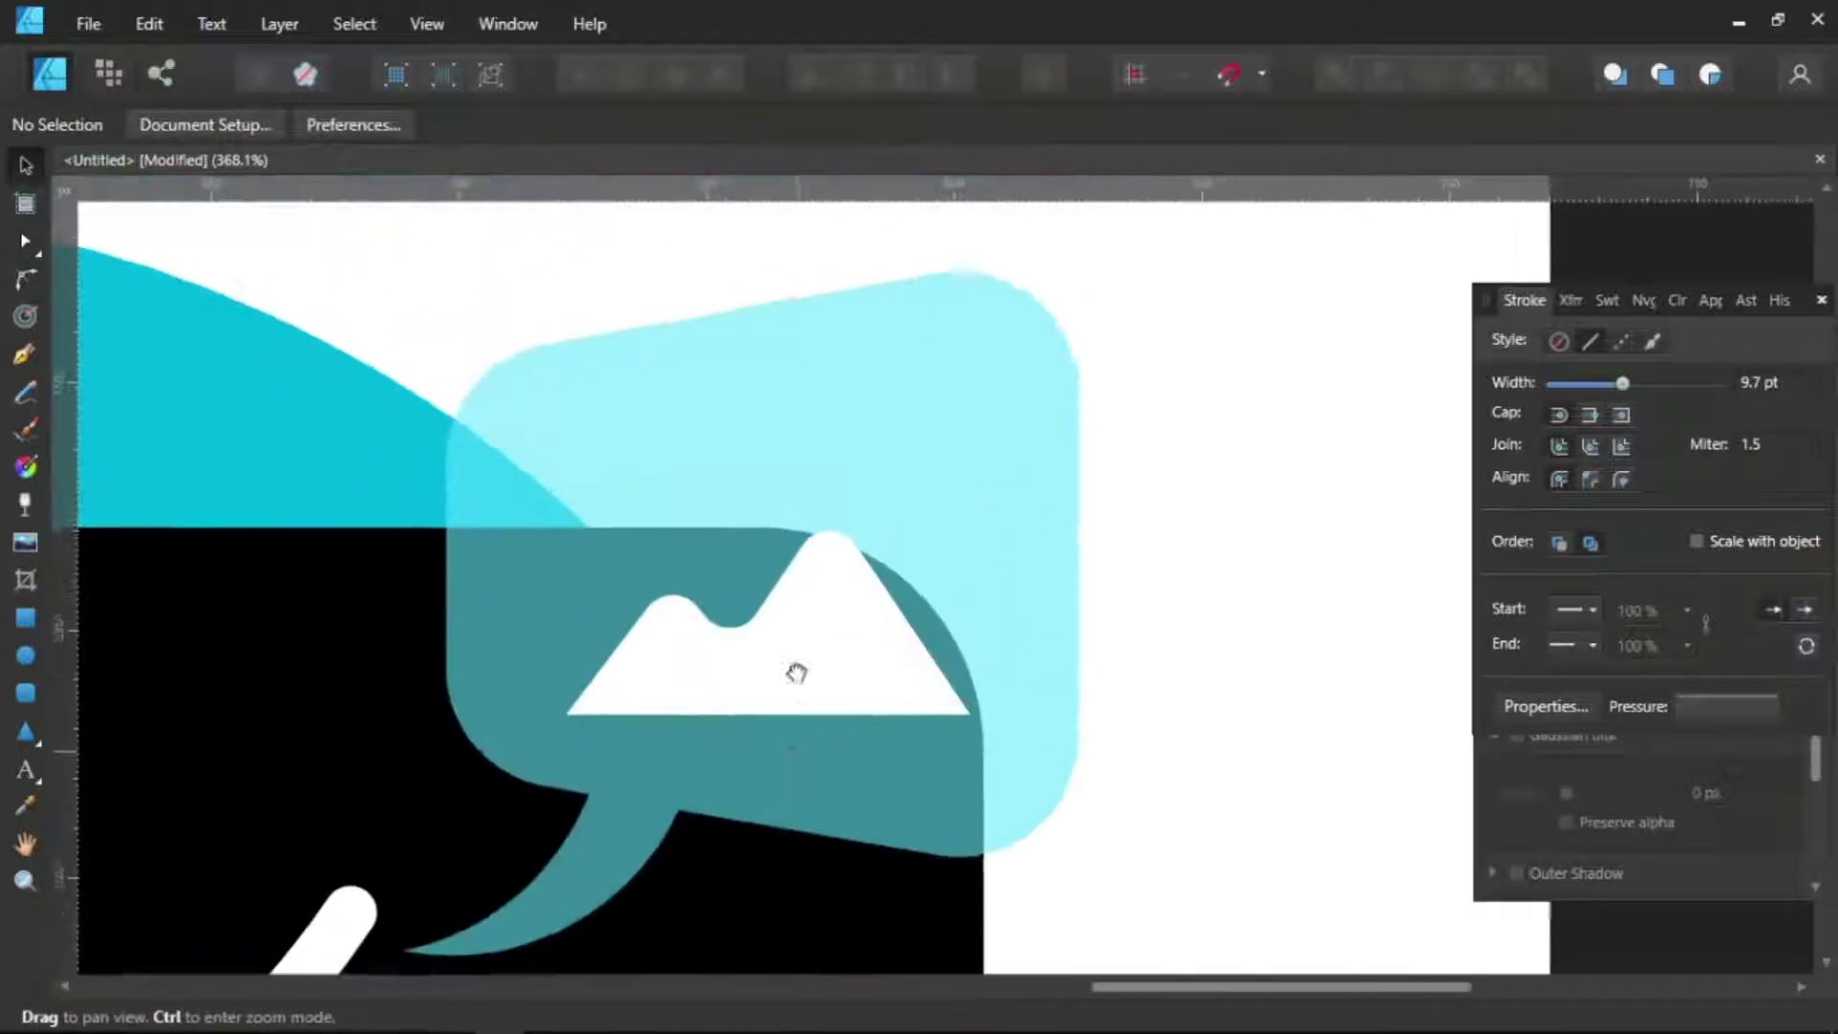
Draw a vertical flagpole line up from the peak with a black outline
{"action": "key", "text": "p"}
{"action": "left_click", "coordinate": [829, 589]}
{"action": "left_click", "coordinate": [829, 378]}
{"action": "left_click", "coordinate": [123, 124]}
{"action": "left_click", "coordinate": [414, 251]}
{"action": "key", "text": "v"}
{"action": "key", "text": "Escape"}
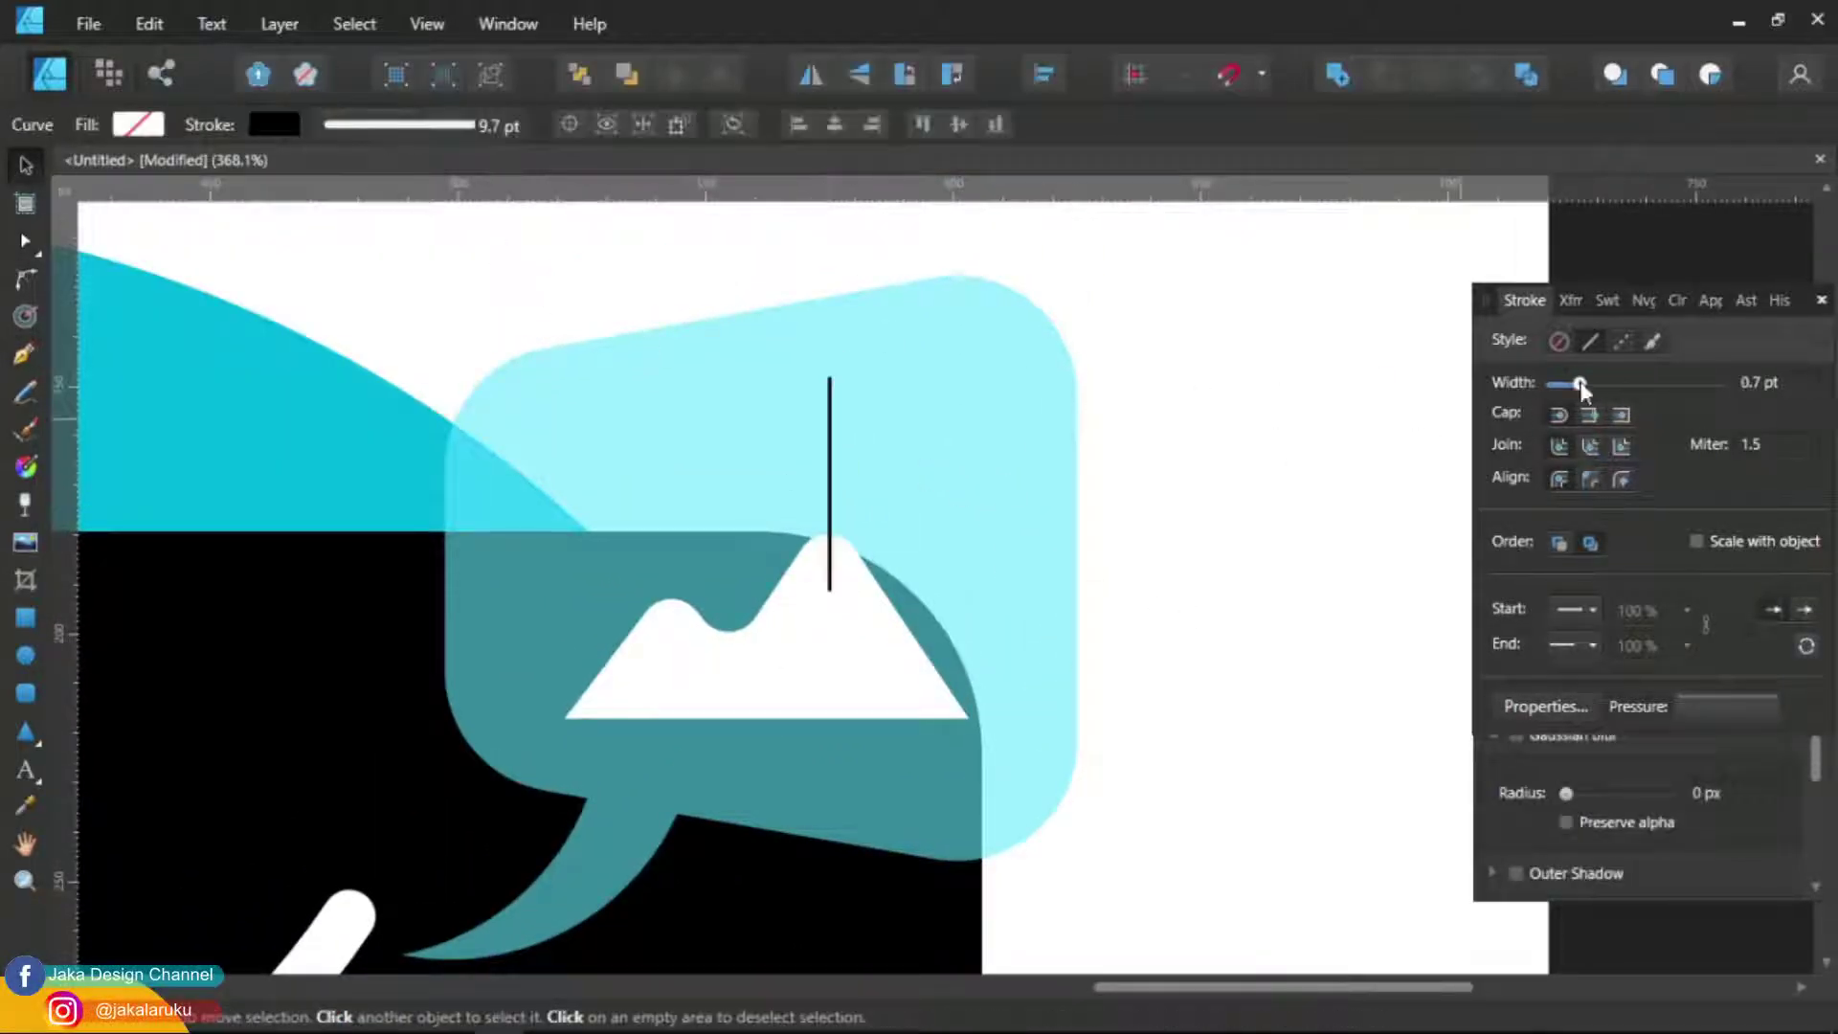
Draw the flag rectangle atop the pole, convert it to curves, and give it a black stroke
{"action": "key", "text": "m"}
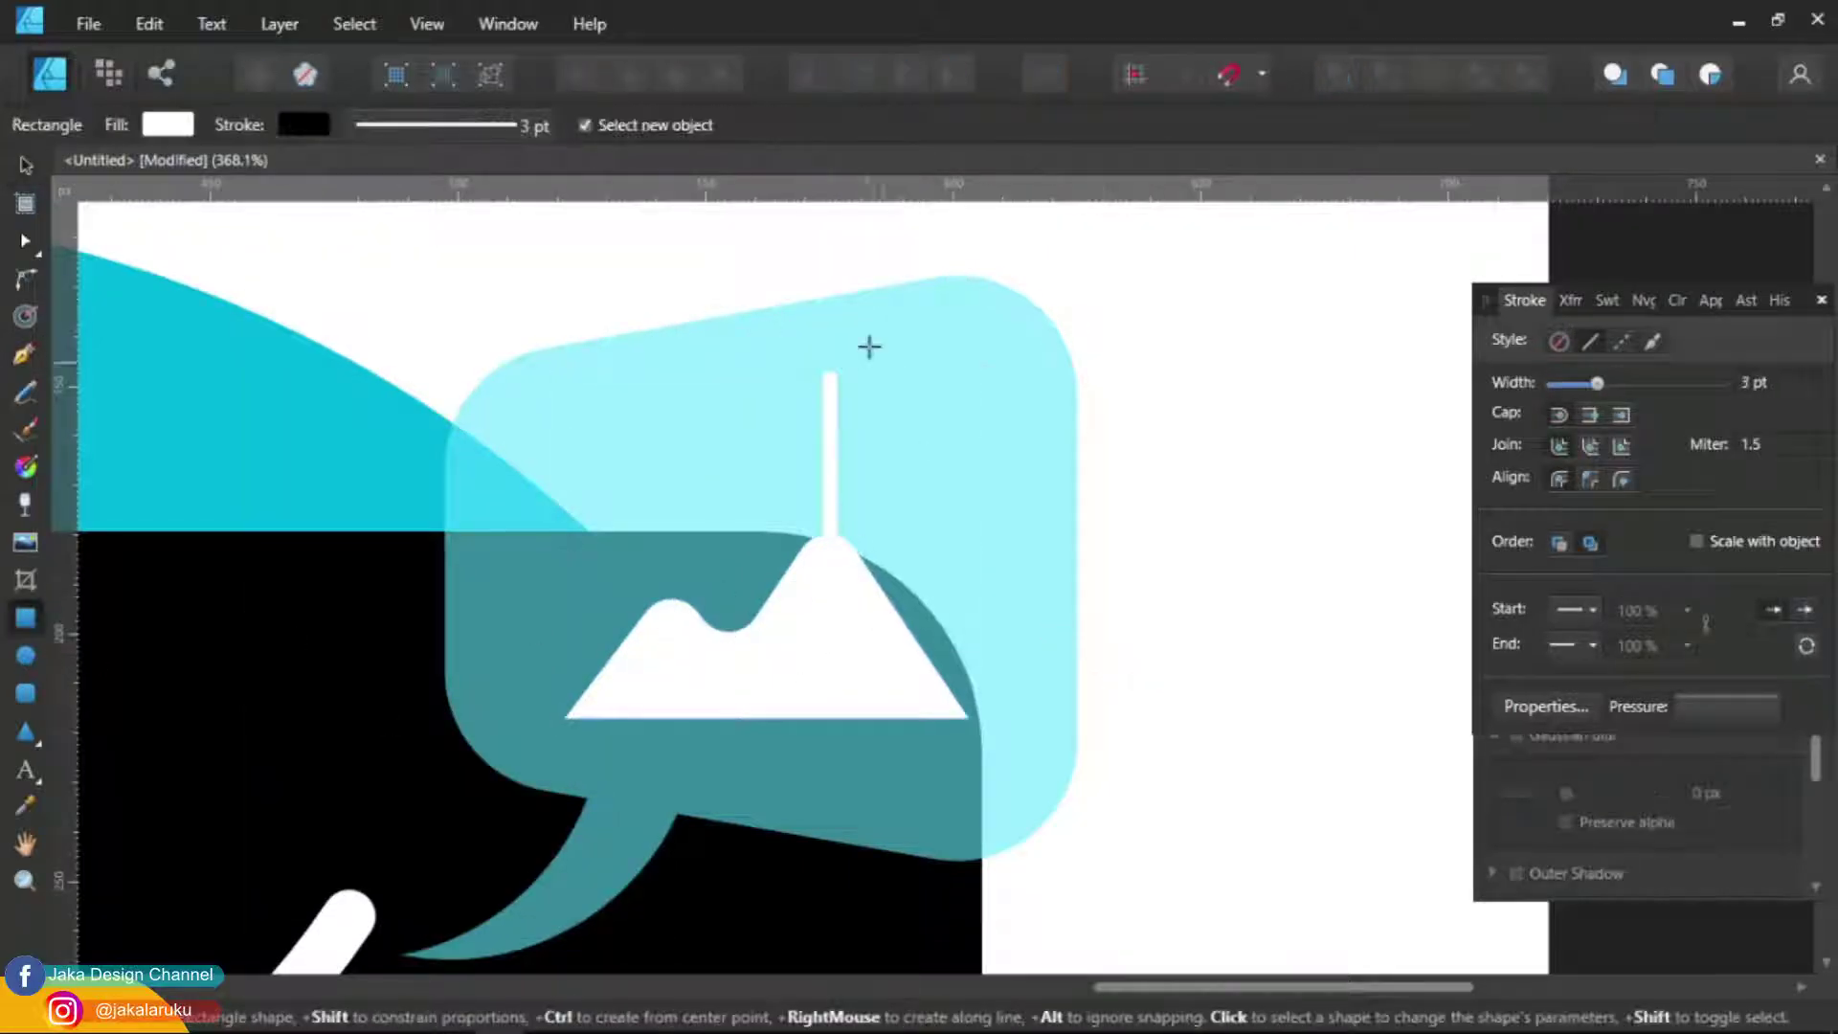
{"action": "left_click_drag", "start_coordinate": [830, 418], "coordinate": [934, 522]}
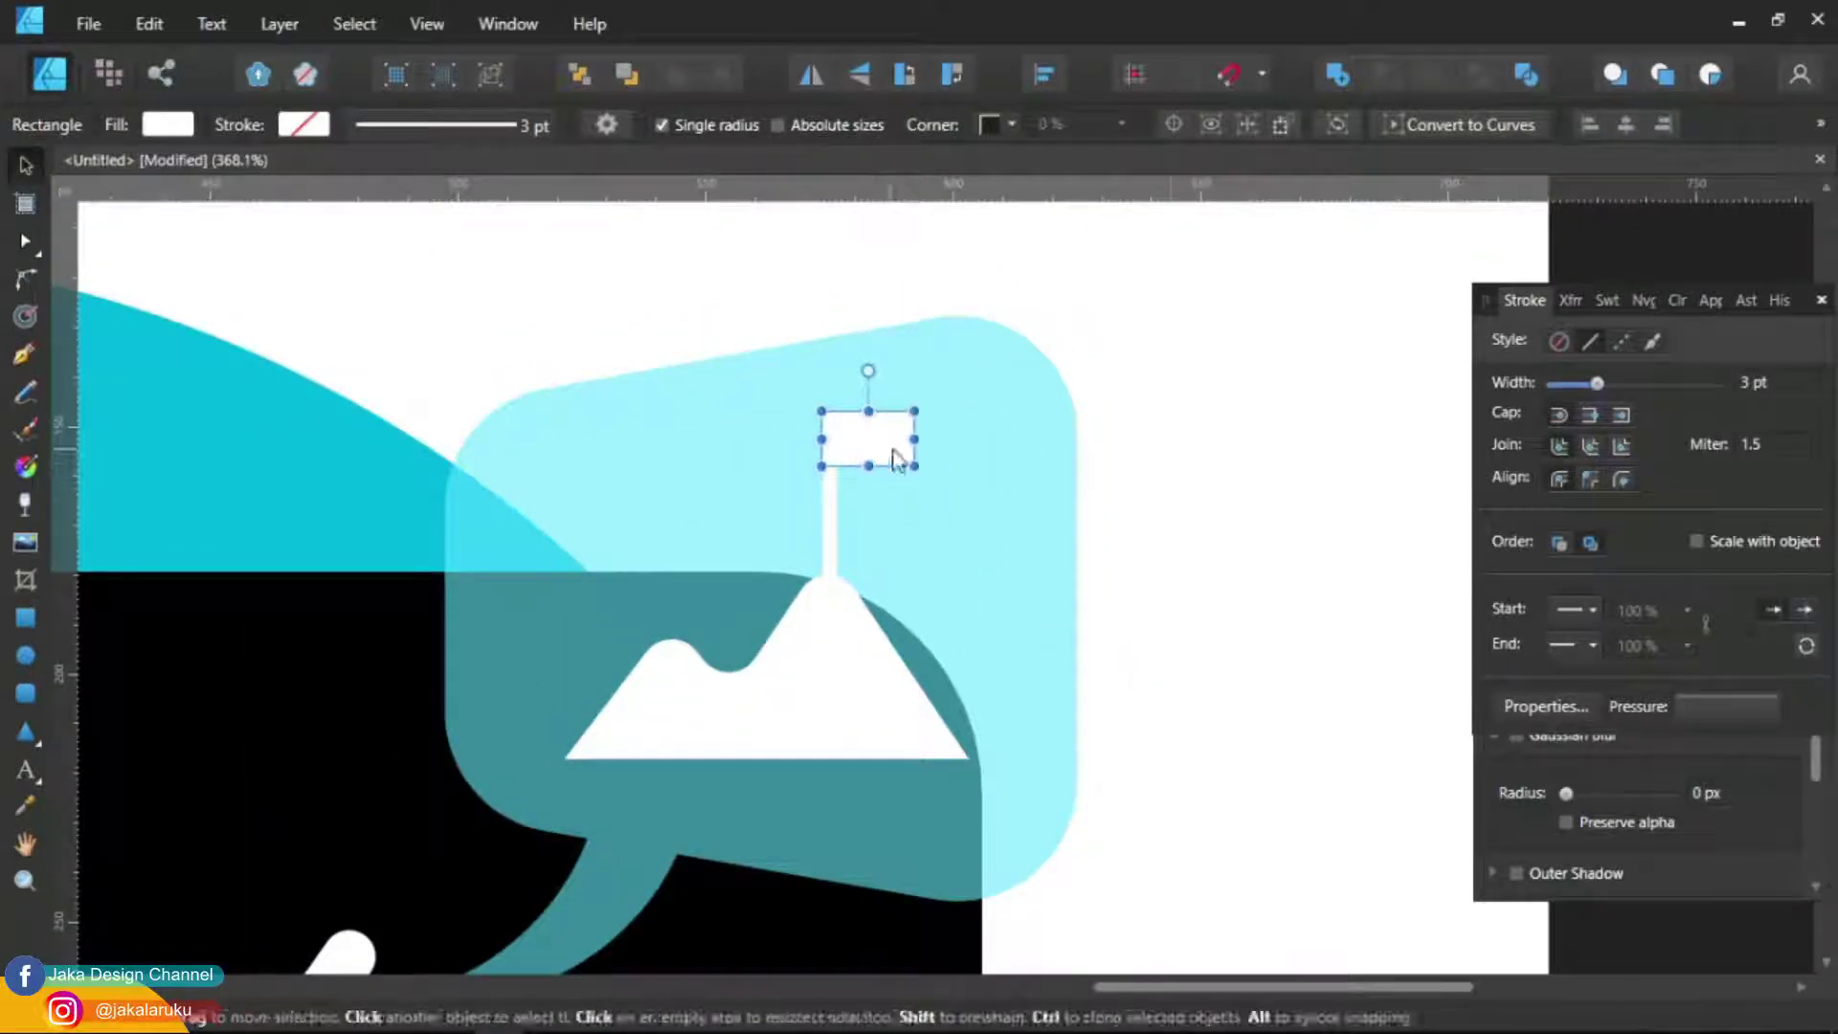
{"action": "key", "text": "ctrl+Return"}
{"action": "scroll", "coordinate": [881, 558], "scroll_direction": "up", "scroll_amount": 3}
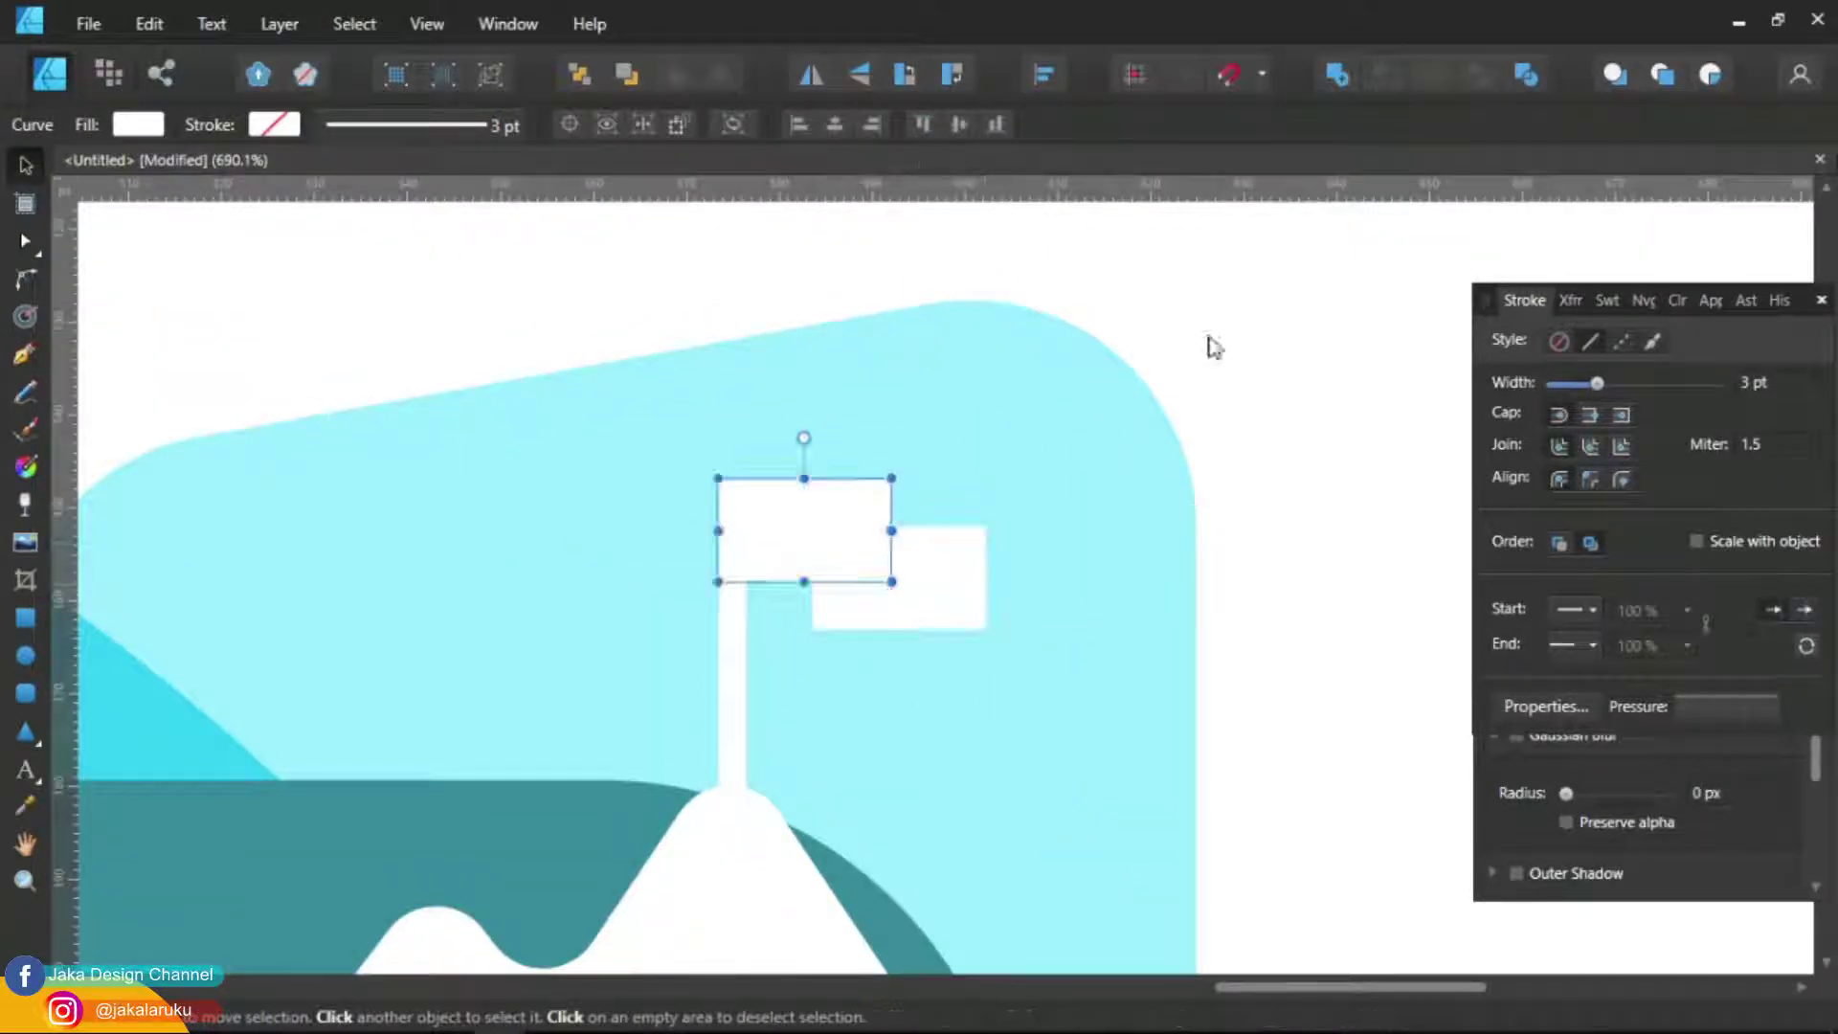
{"action": "left_click", "coordinate": [274, 125]}
{"action": "left_click", "coordinate": [76, 278]}
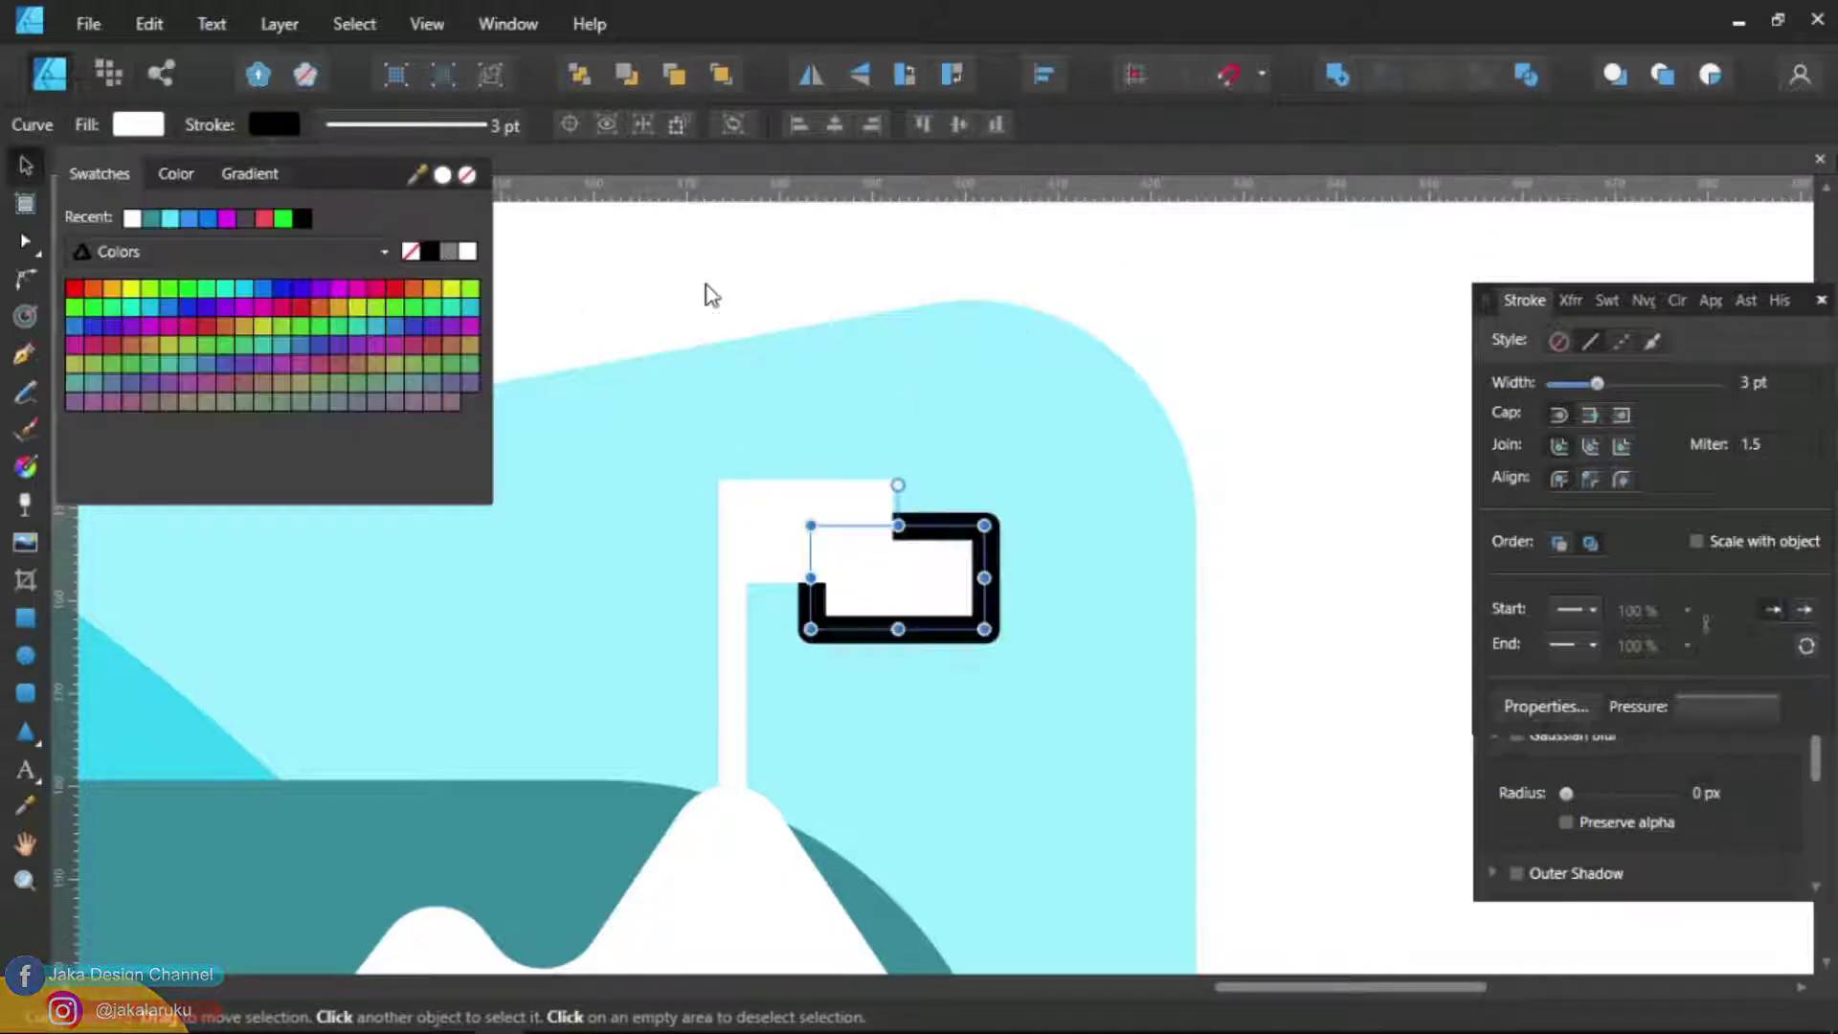
Expand the flag's stroke, delete the black ring, and round the flag's corners
{"action": "left_click", "coordinate": [280, 24]}
{"action": "left_click", "coordinate": [328, 709]}
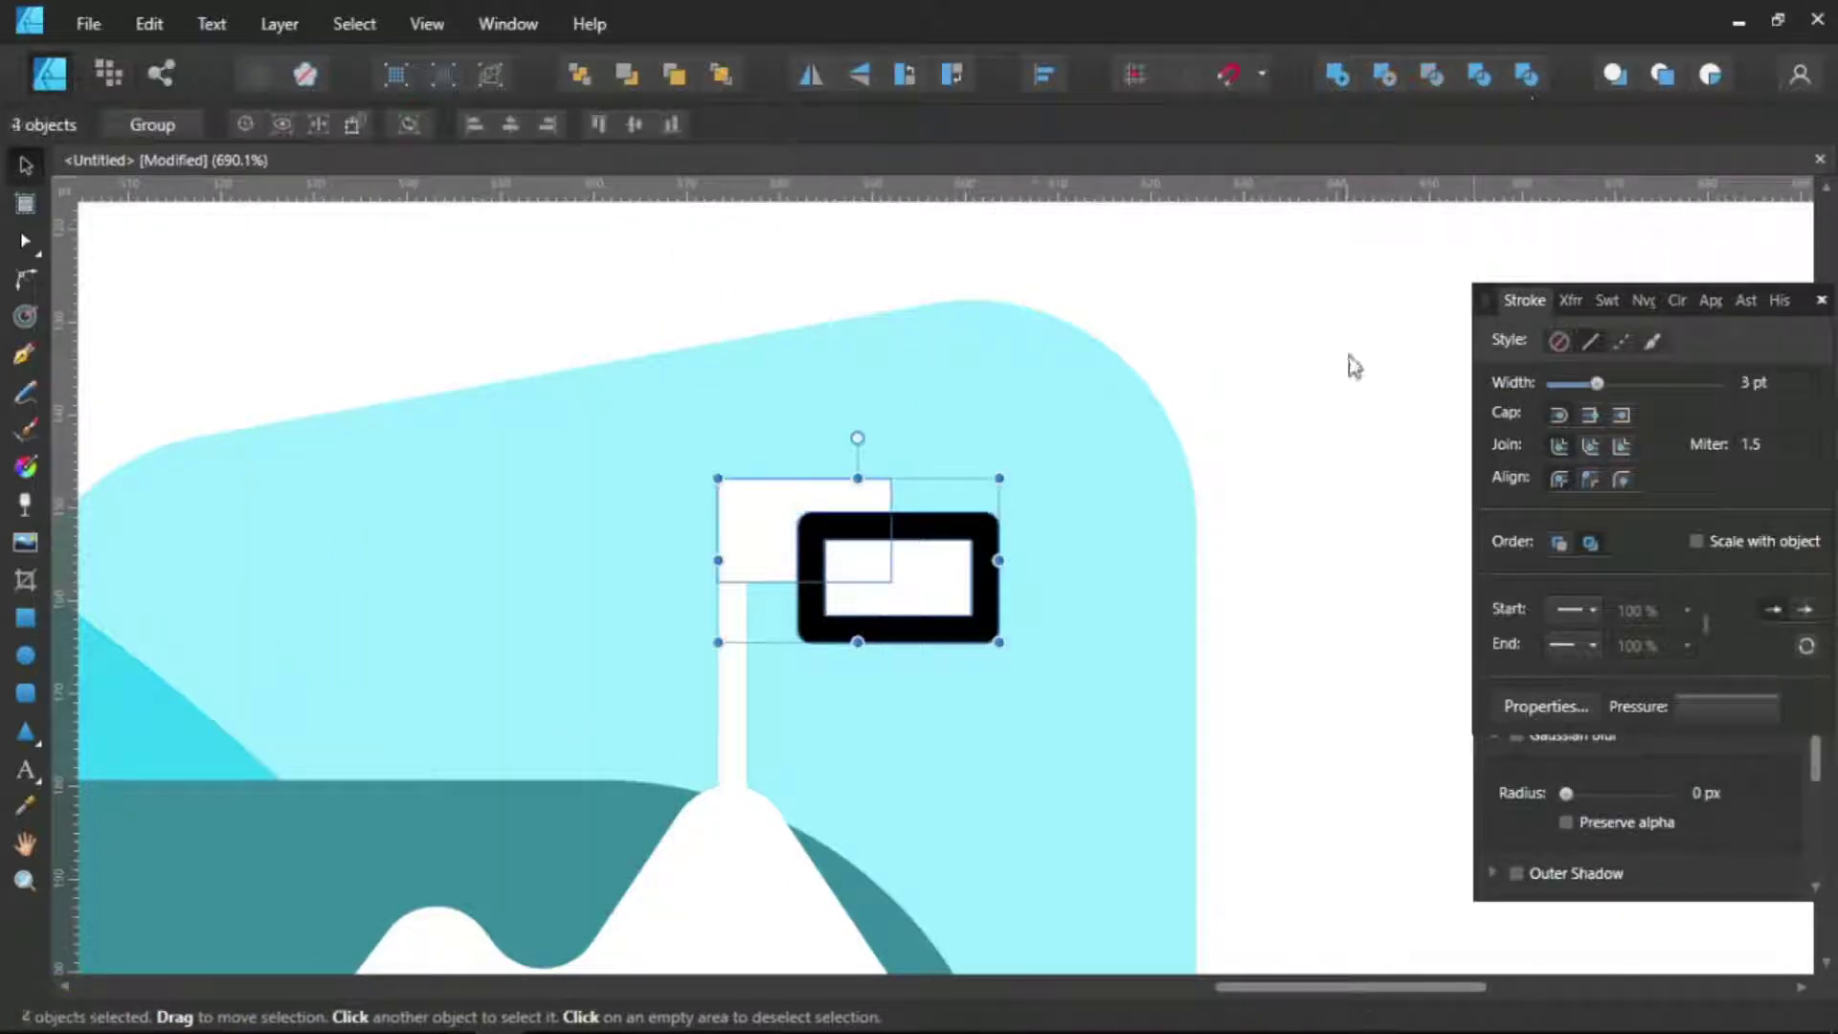
{"action": "double_click", "coordinate": [907, 526]}
{"action": "key", "text": "Delete"}
{"action": "key", "text": "a"}
{"action": "left_click", "coordinate": [956, 595]}
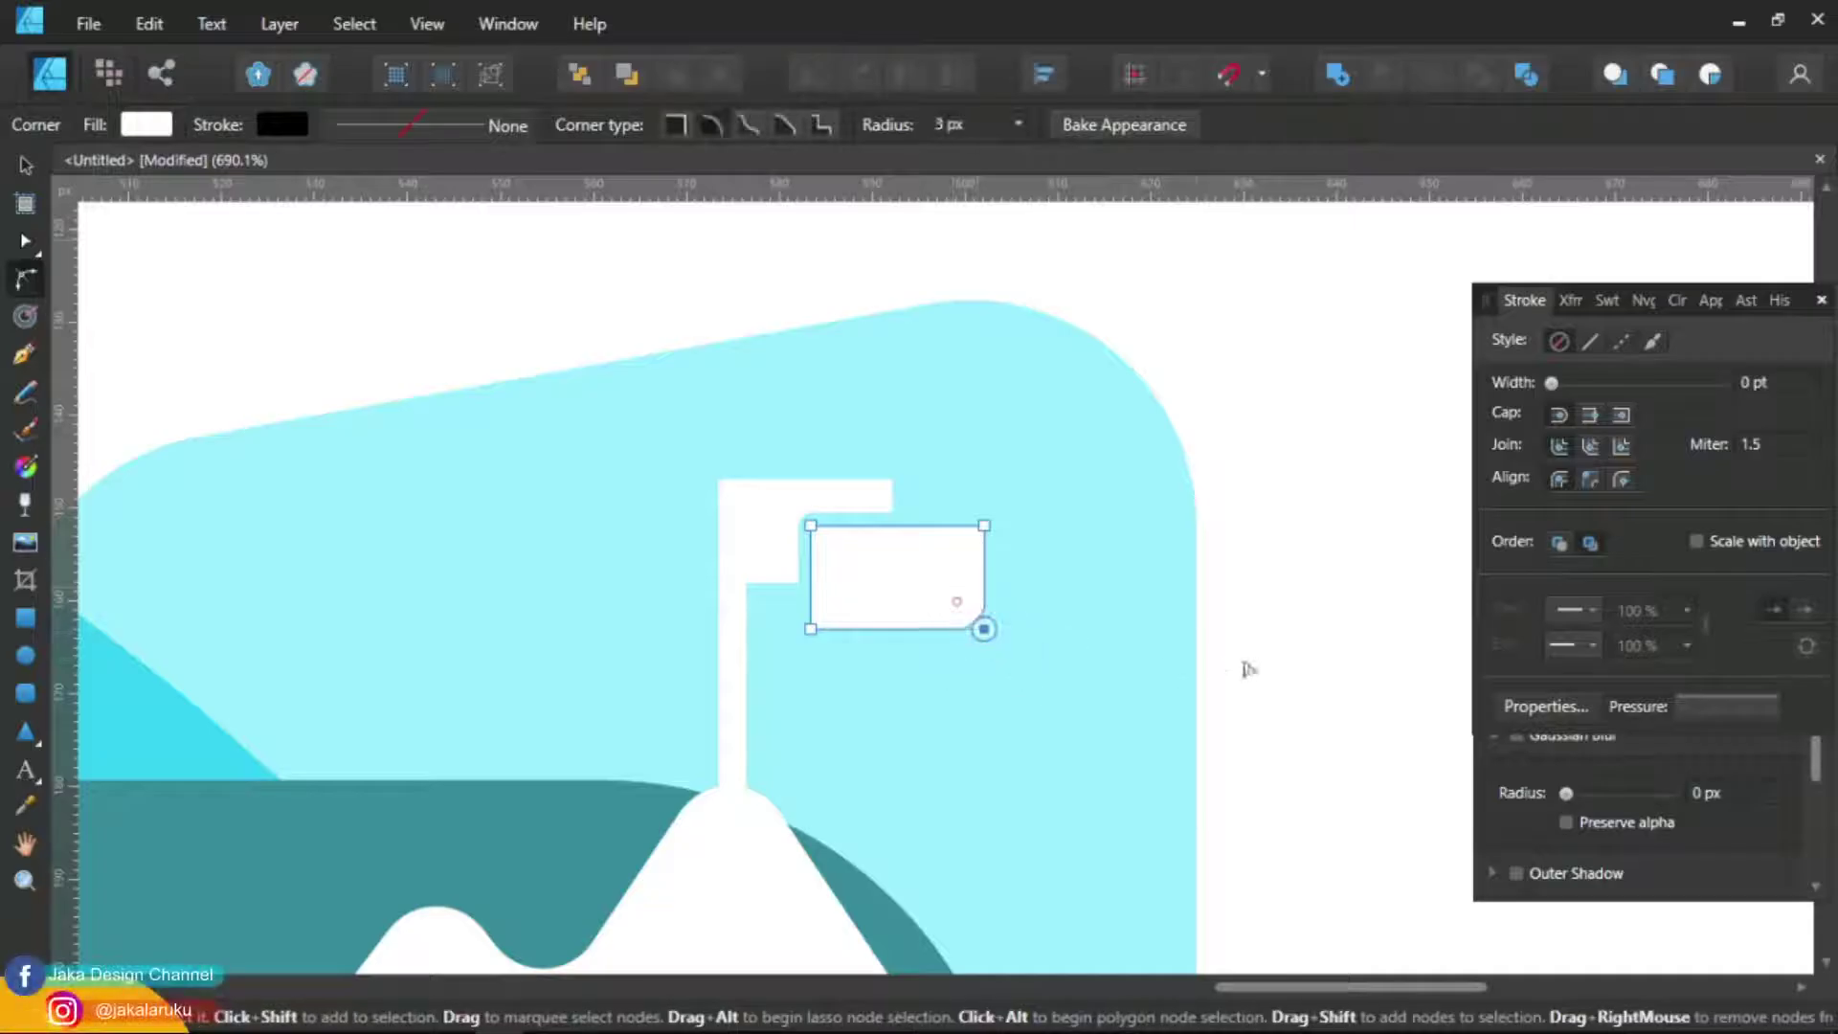
{"action": "key", "text": "ctrl+d"}
{"action": "scroll", "coordinate": [912, 628], "scroll_direction": "down", "scroll_amount": 3}
{"action": "scroll", "coordinate": [677, 767], "scroll_direction": "down", "scroll_amount": 3}
{"action": "left_click", "coordinate": [677, 767]}
{"action": "left_click", "coordinate": [784, 357]}
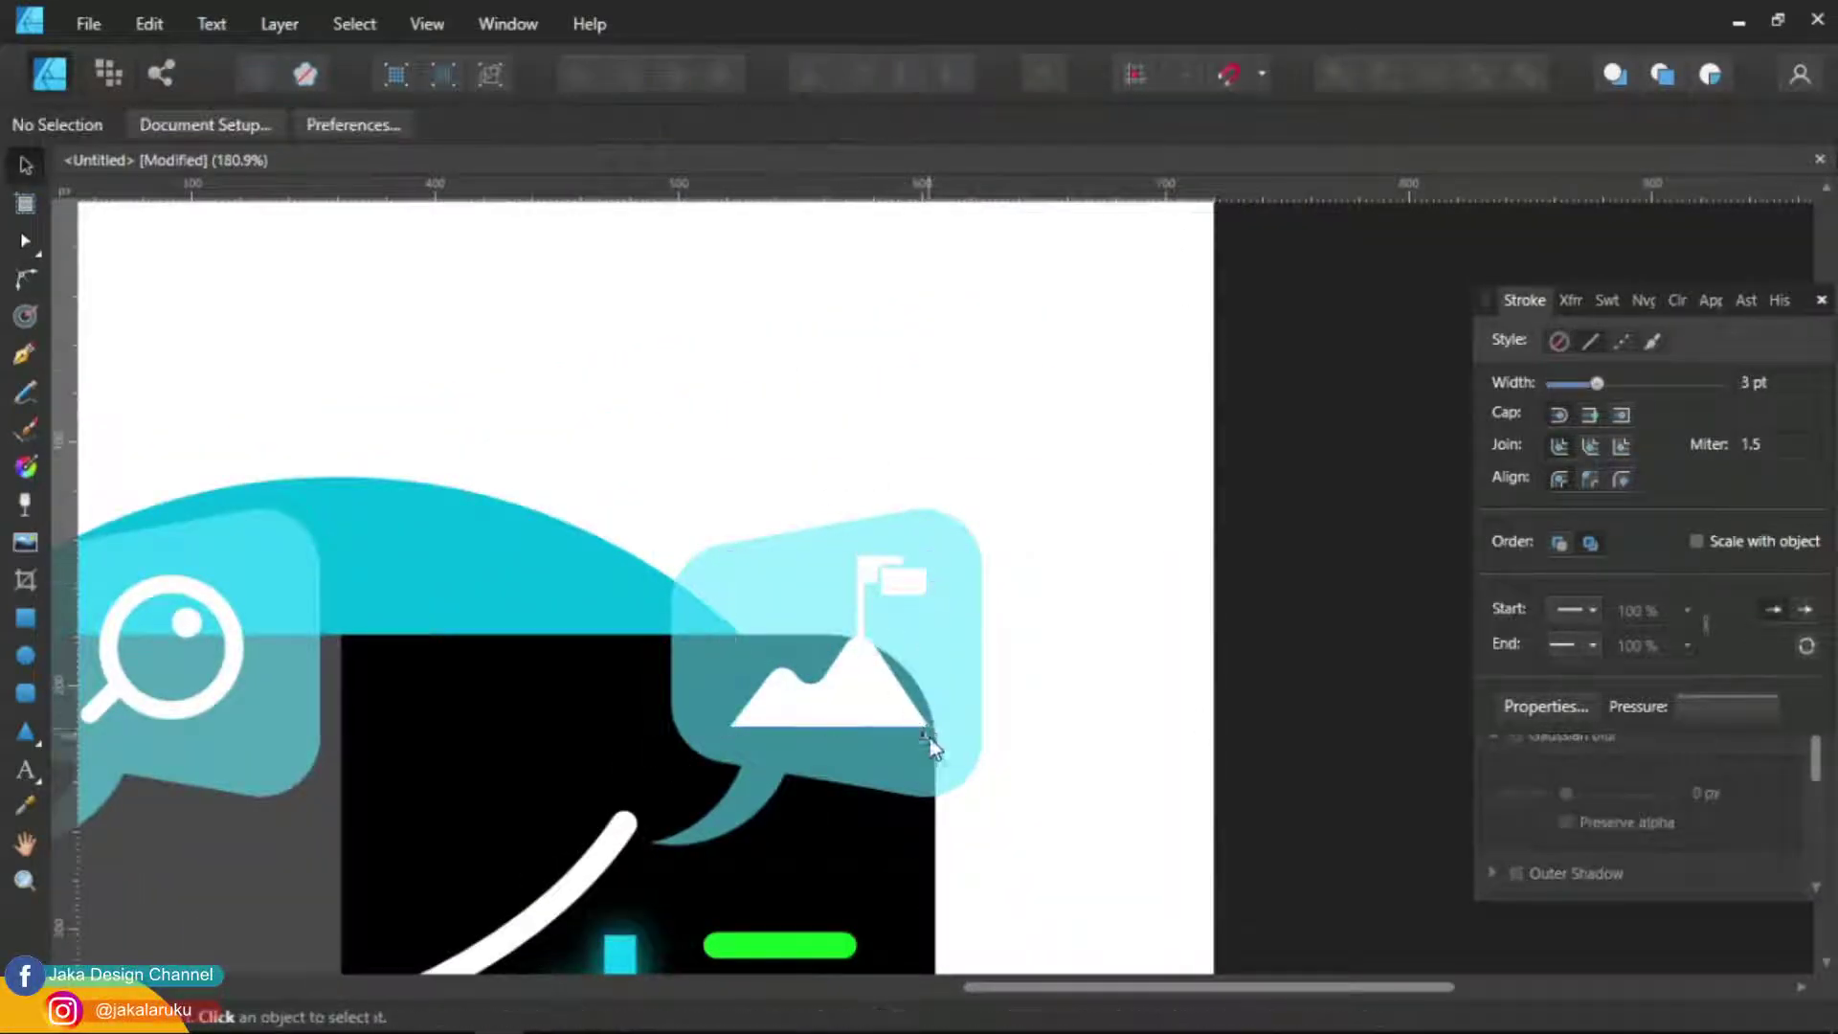
{"action": "scroll", "coordinate": [931, 747], "scroll_direction": "down", "scroll_amount": 3}
Draw a light grey page rectangle over the laptop base
{"action": "left_click_drag", "start_coordinate": [886, 279], "coordinate": [1131, 572]}
{"action": "key", "text": "m"}
{"action": "scroll", "coordinate": [341, 771], "scroll_direction": "up", "scroll_amount": 3}
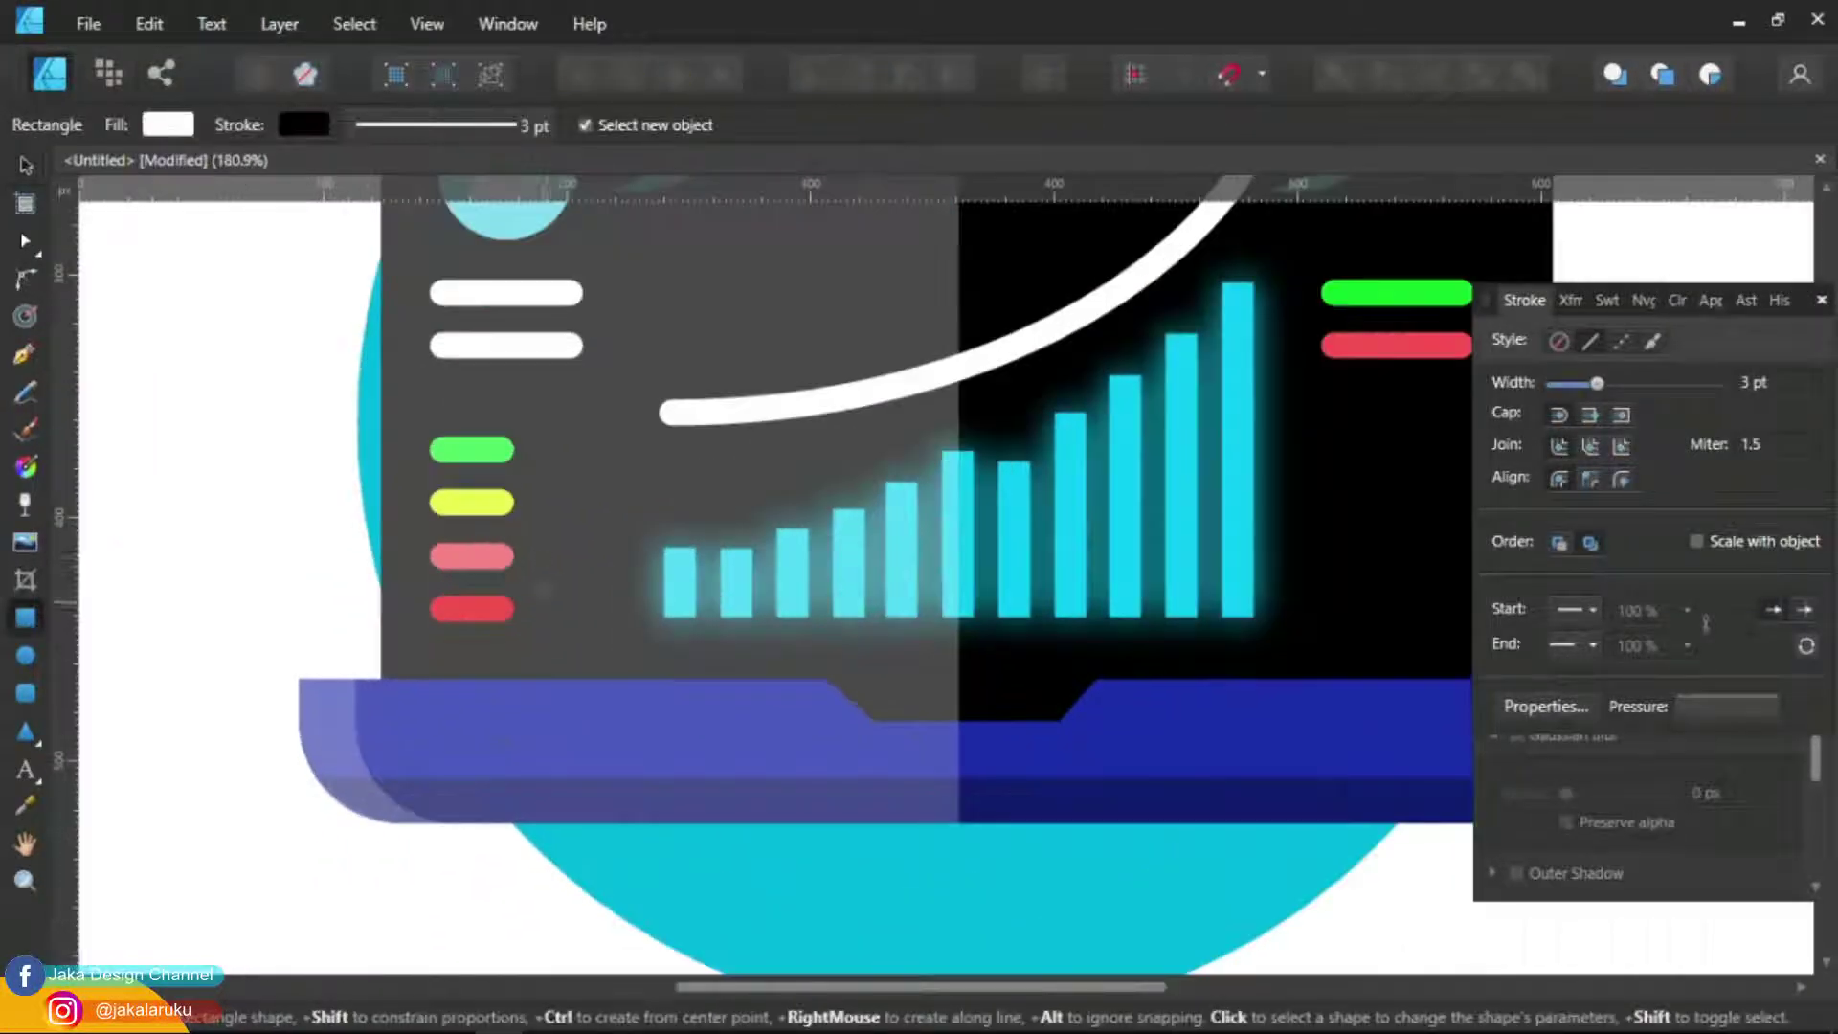
{"action": "left_click_drag", "start_coordinate": [547, 556], "coordinate": [698, 820]}
{"action": "left_click", "coordinate": [168, 125]}
{"action": "left_click_drag", "start_coordinate": [680, 687], "coordinate": [713, 687]}
{"action": "left_click", "coordinate": [167, 124]}
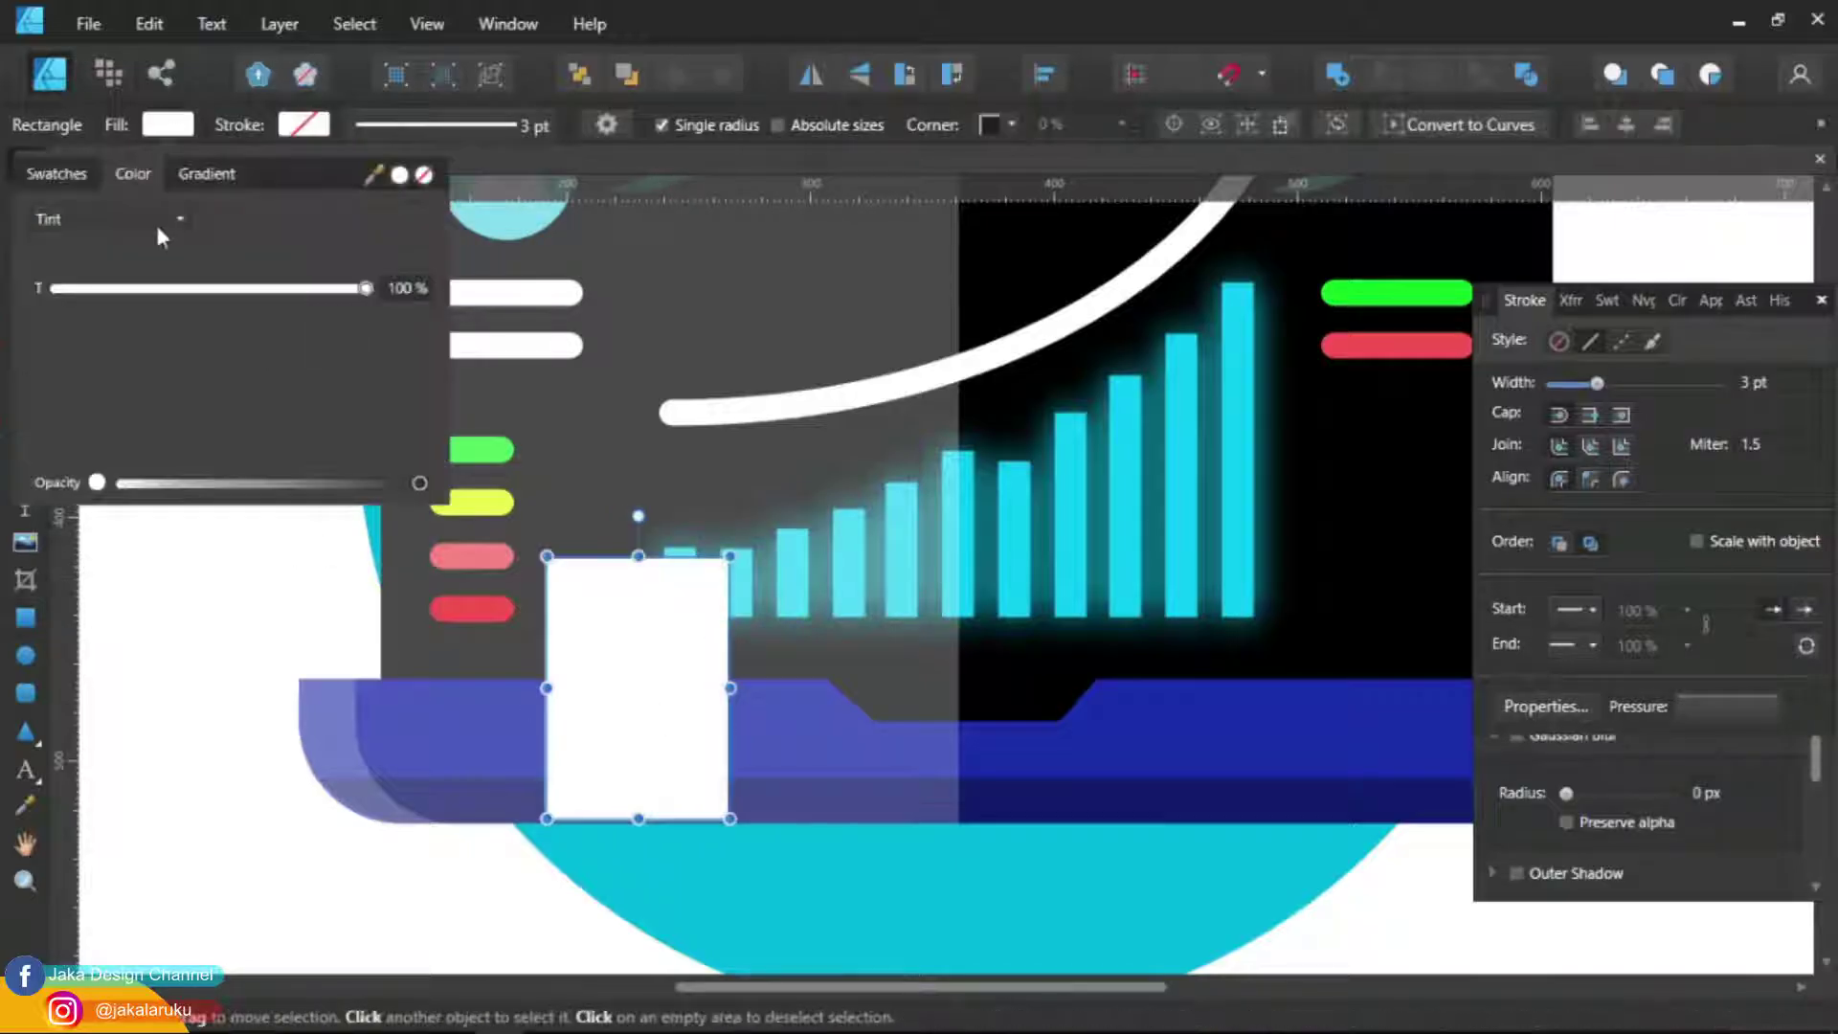
{"action": "left_click", "coordinate": [167, 125]}
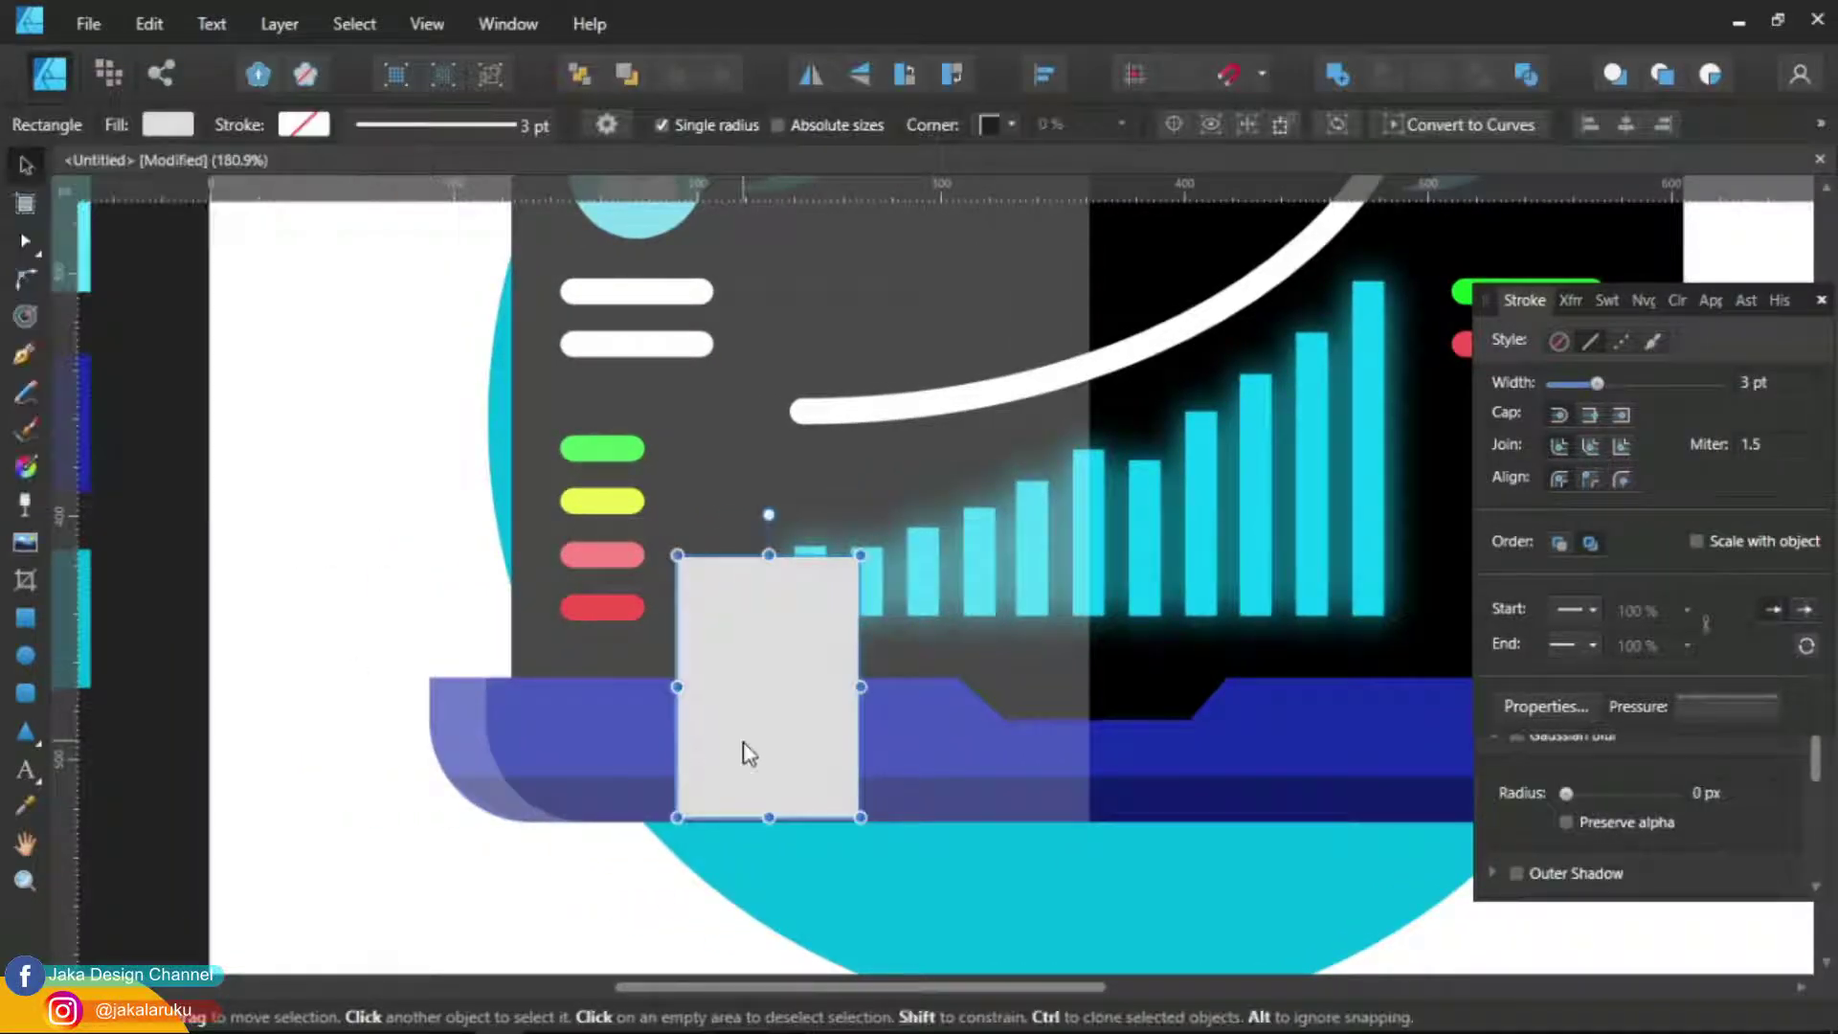
Draw a white rectangle covering the page's left half
{"action": "left_click_drag", "start_coordinate": [677, 554], "coordinate": [763, 817]}
{"action": "key", "text": "v"}
{"action": "left_click", "coordinate": [812, 691], "text": "shift"}
Draw four text lines with the Pen and expand their strokes into solid shapes
{"action": "key", "text": "p"}
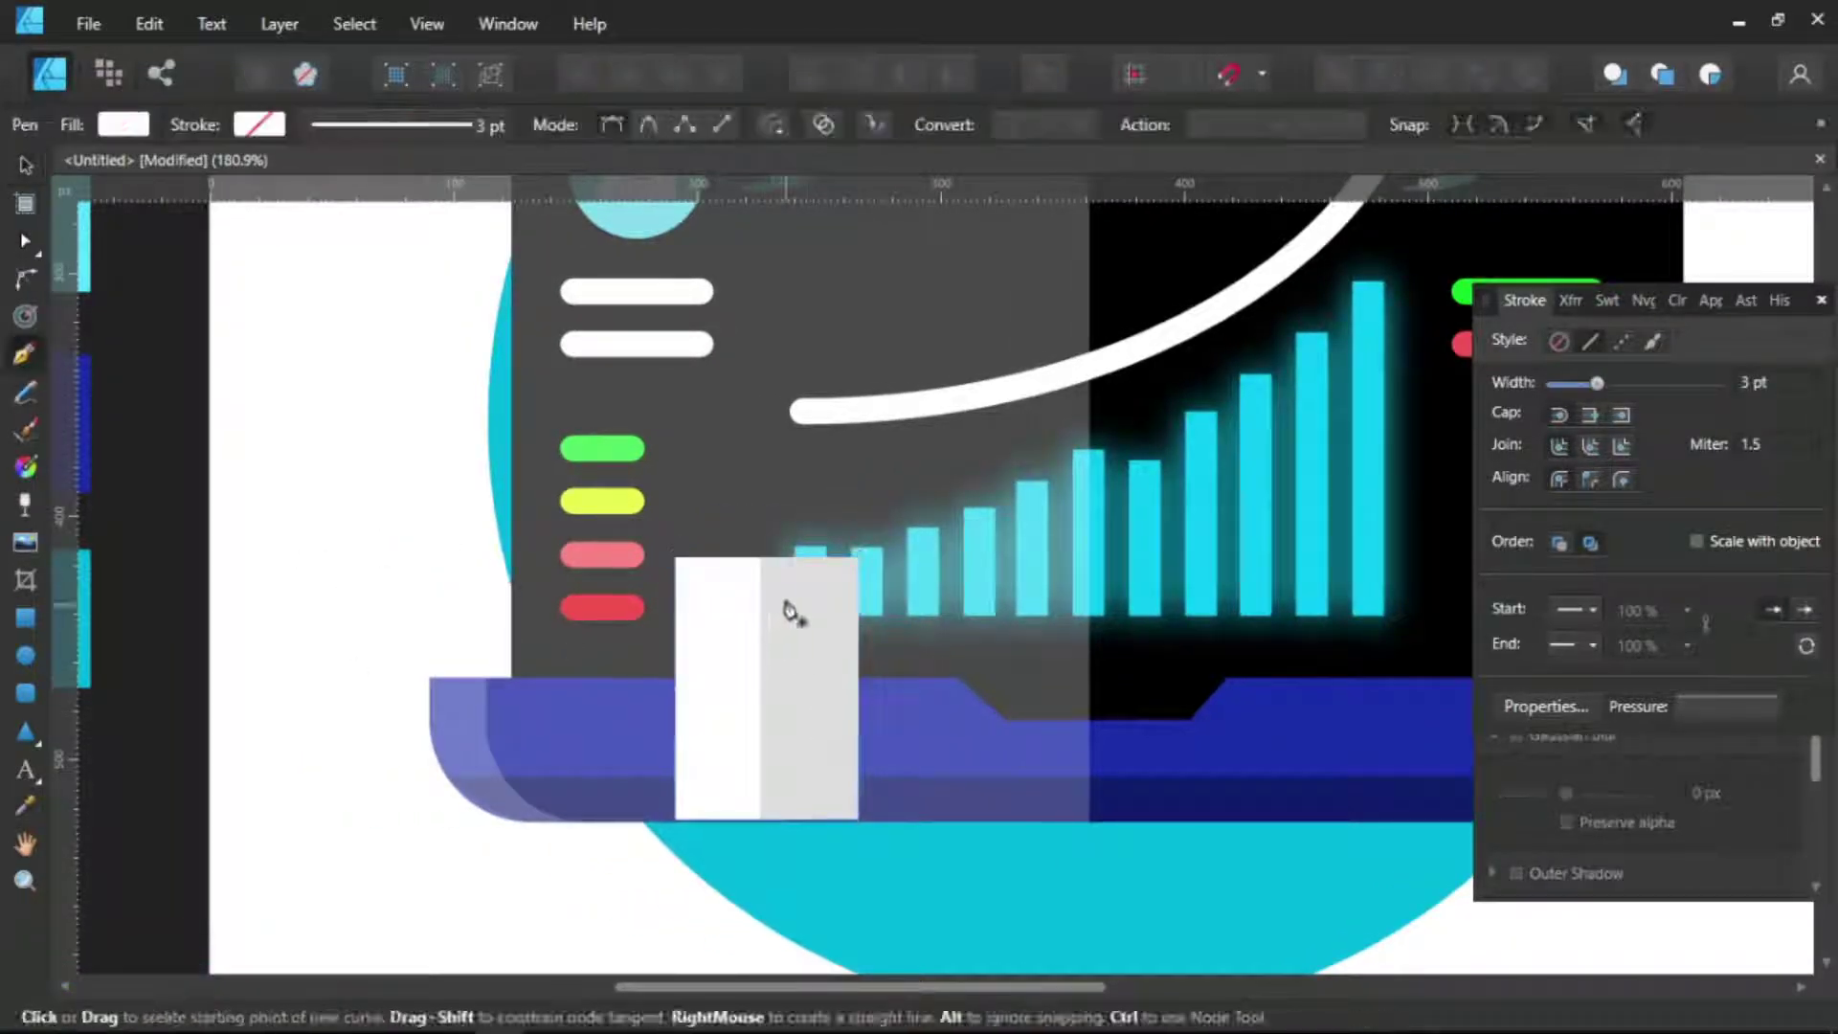
{"action": "scroll", "coordinate": [786, 604], "scroll_direction": "up", "scroll_amount": 2}
{"action": "scroll", "coordinate": [727, 613], "scroll_direction": "down", "scroll_amount": 2}
{"action": "left_click", "coordinate": [280, 24]}
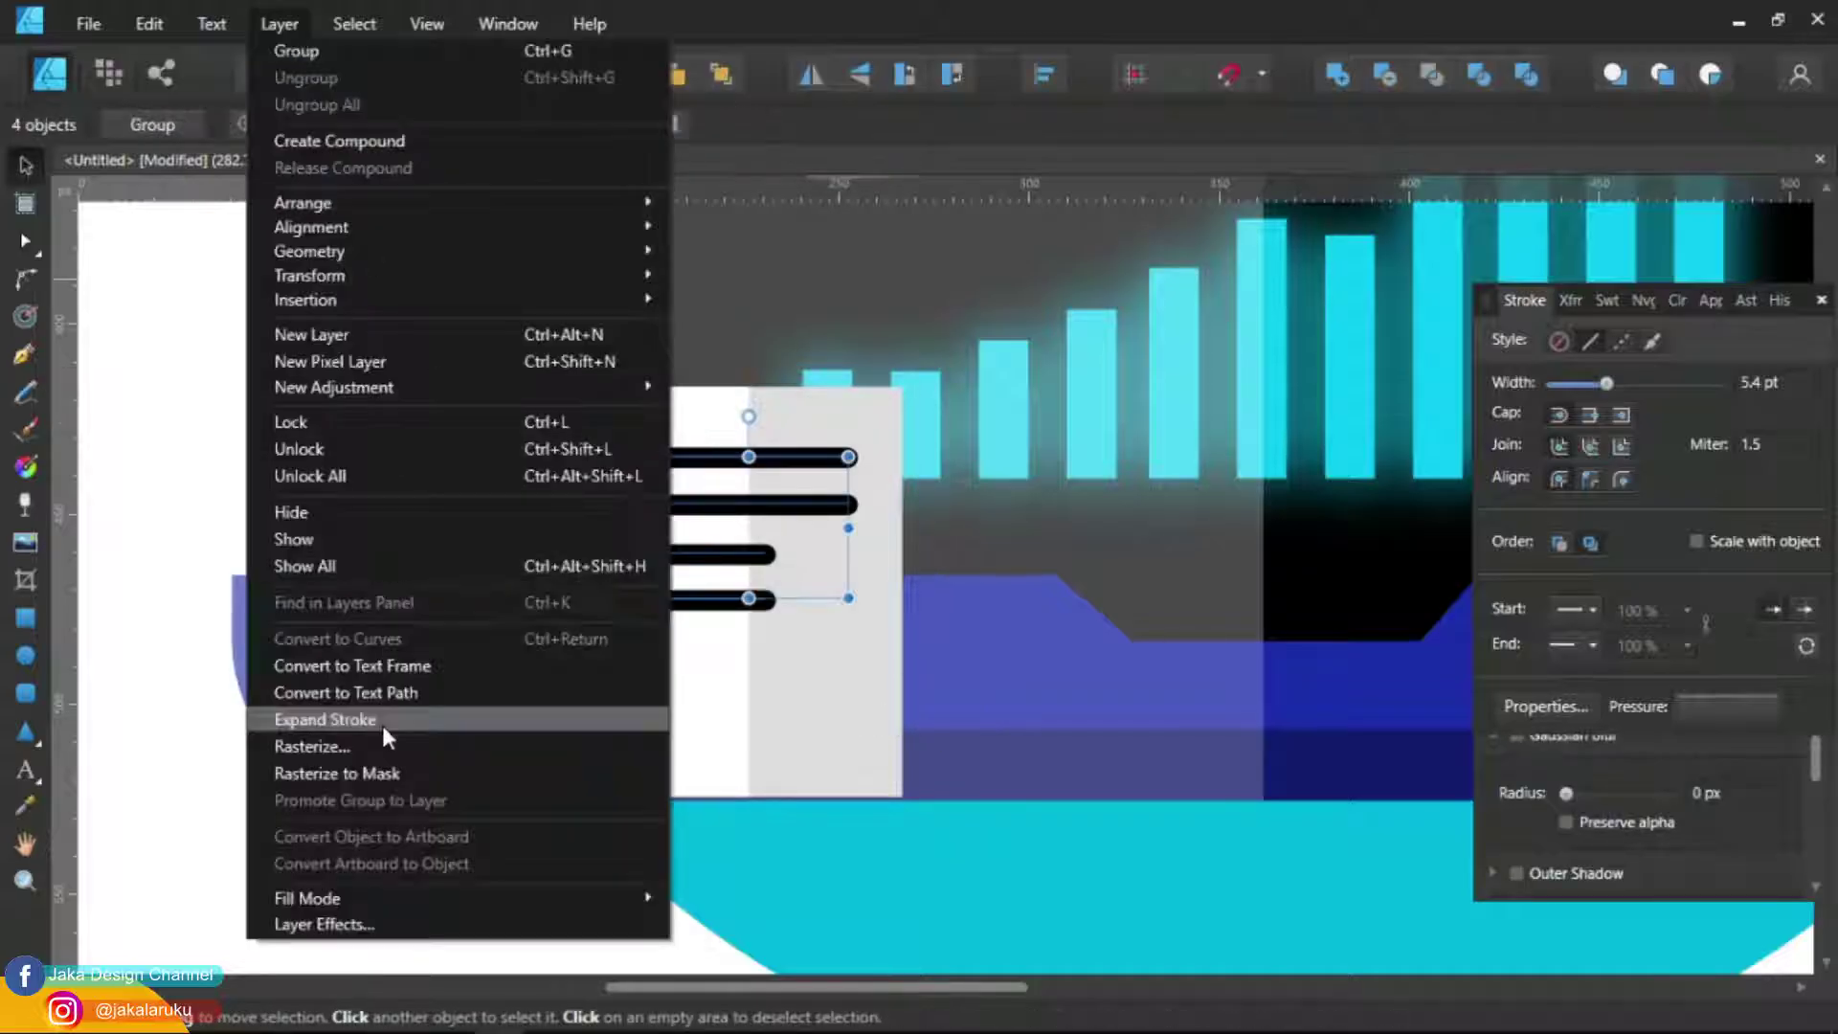
{"action": "left_click", "coordinate": [349, 722]}
{"action": "left_click", "coordinate": [627, 414]}
Set the white left half's opacity to 56%
{"action": "left_click", "coordinate": [1678, 300]}
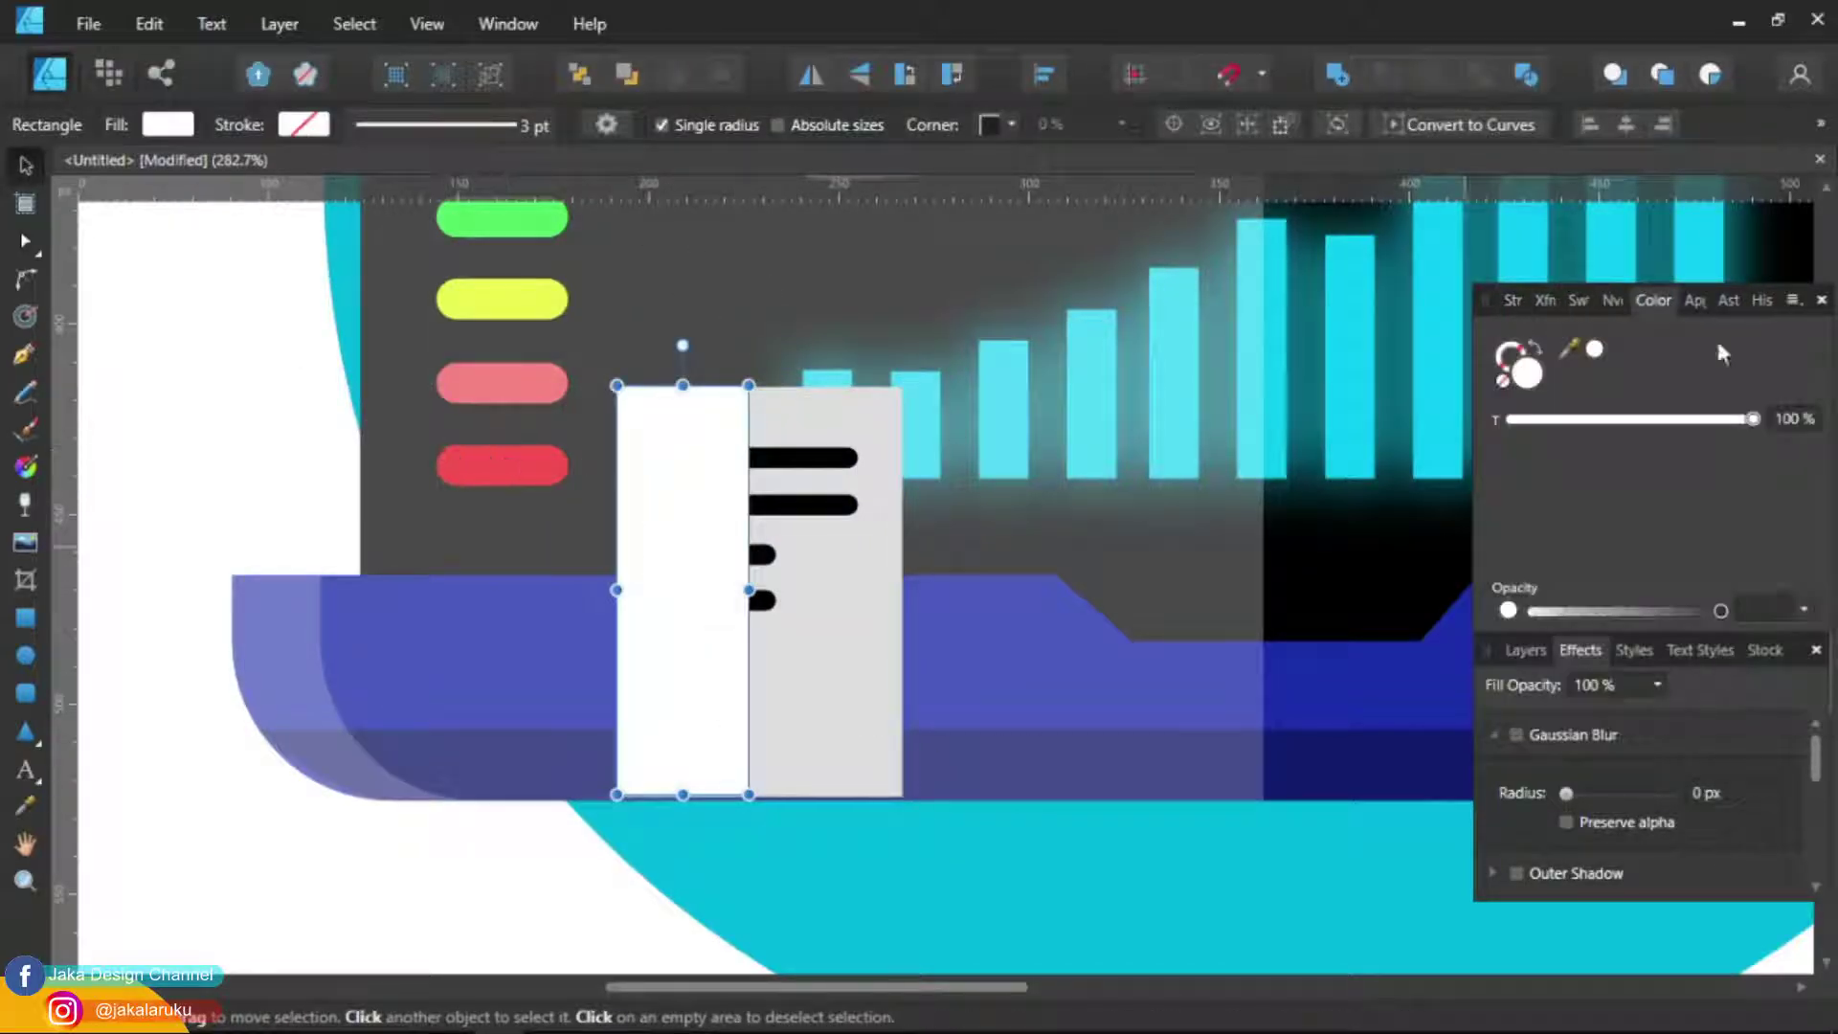
{"action": "left_click_drag", "start_coordinate": [1753, 610], "coordinate": [1639, 609]}
{"action": "key", "text": "ctrl+d"}
Draw a small square at the page's bottom-right corner
{"action": "key", "text": "m"}
{"action": "scroll", "coordinate": [847, 766], "scroll_direction": "up", "scroll_amount": 1}
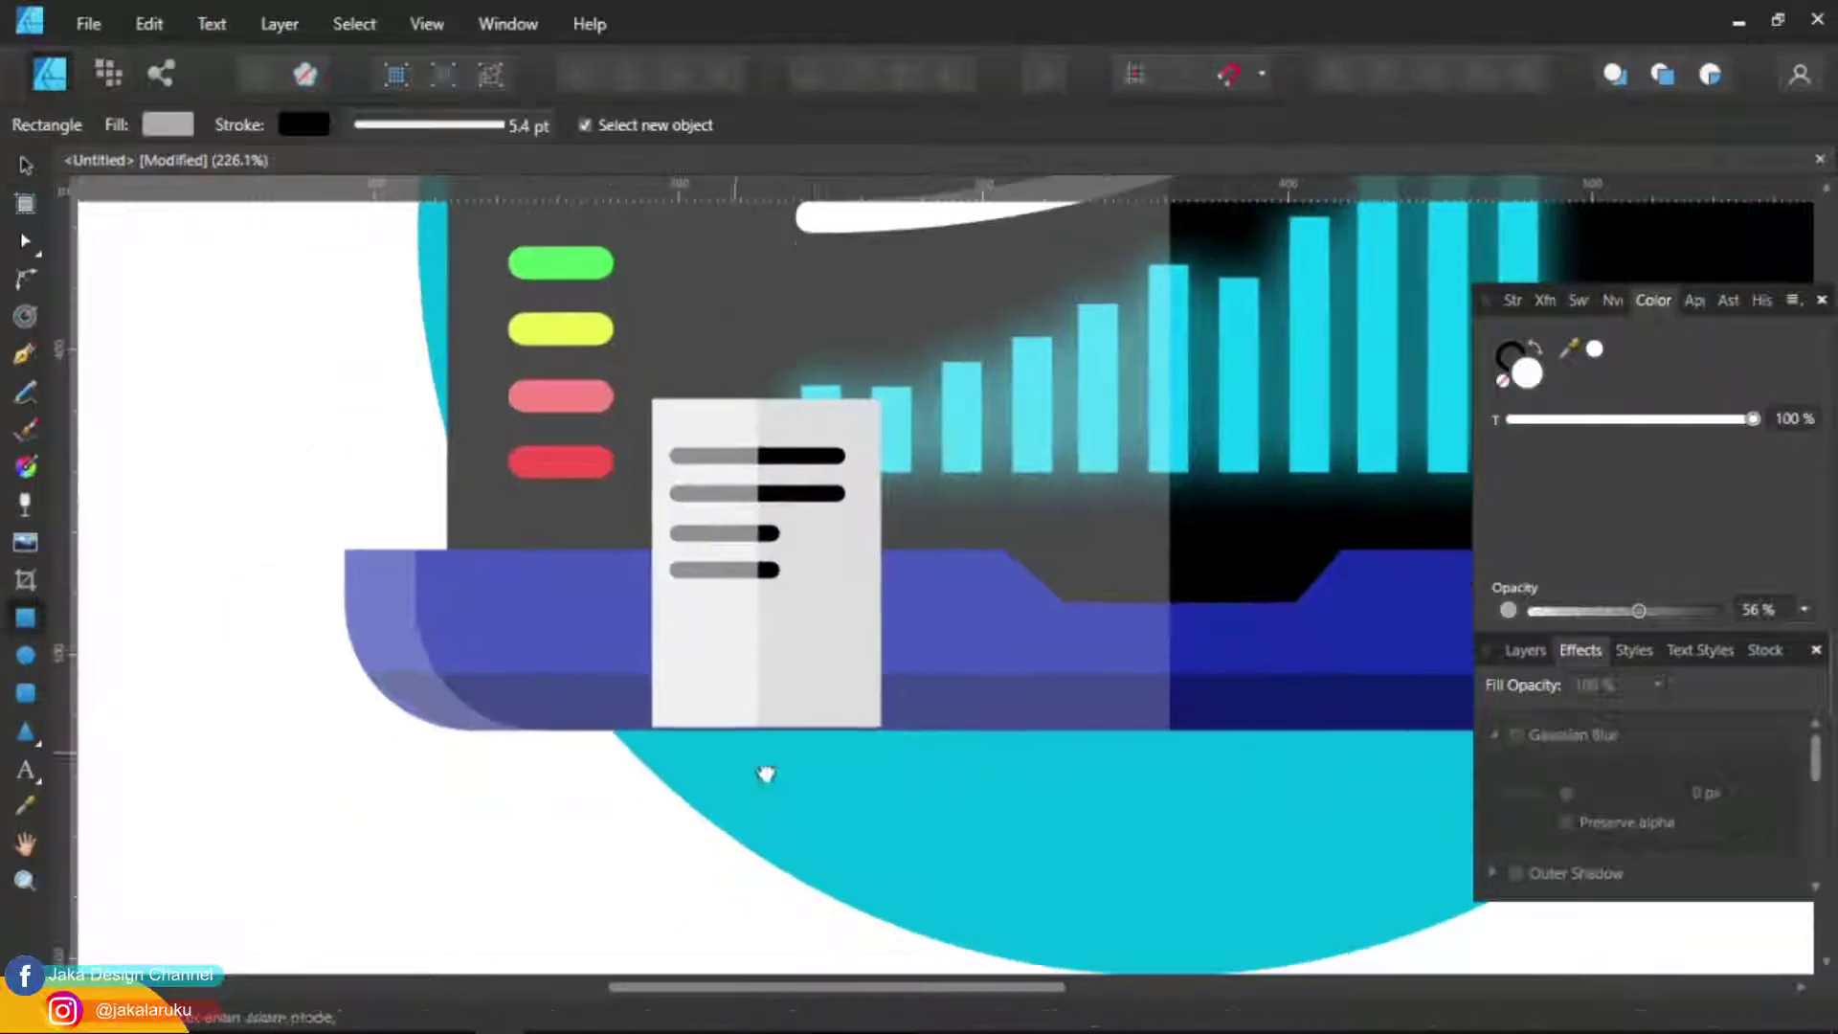
{"action": "left_click_drag", "start_coordinate": [781, 647], "coordinate": [921, 762]}
Remove the square's stroke and delete its top-left node to form a triangle
{"action": "left_click", "coordinate": [304, 124]}
{"action": "left_click", "coordinate": [443, 174]}
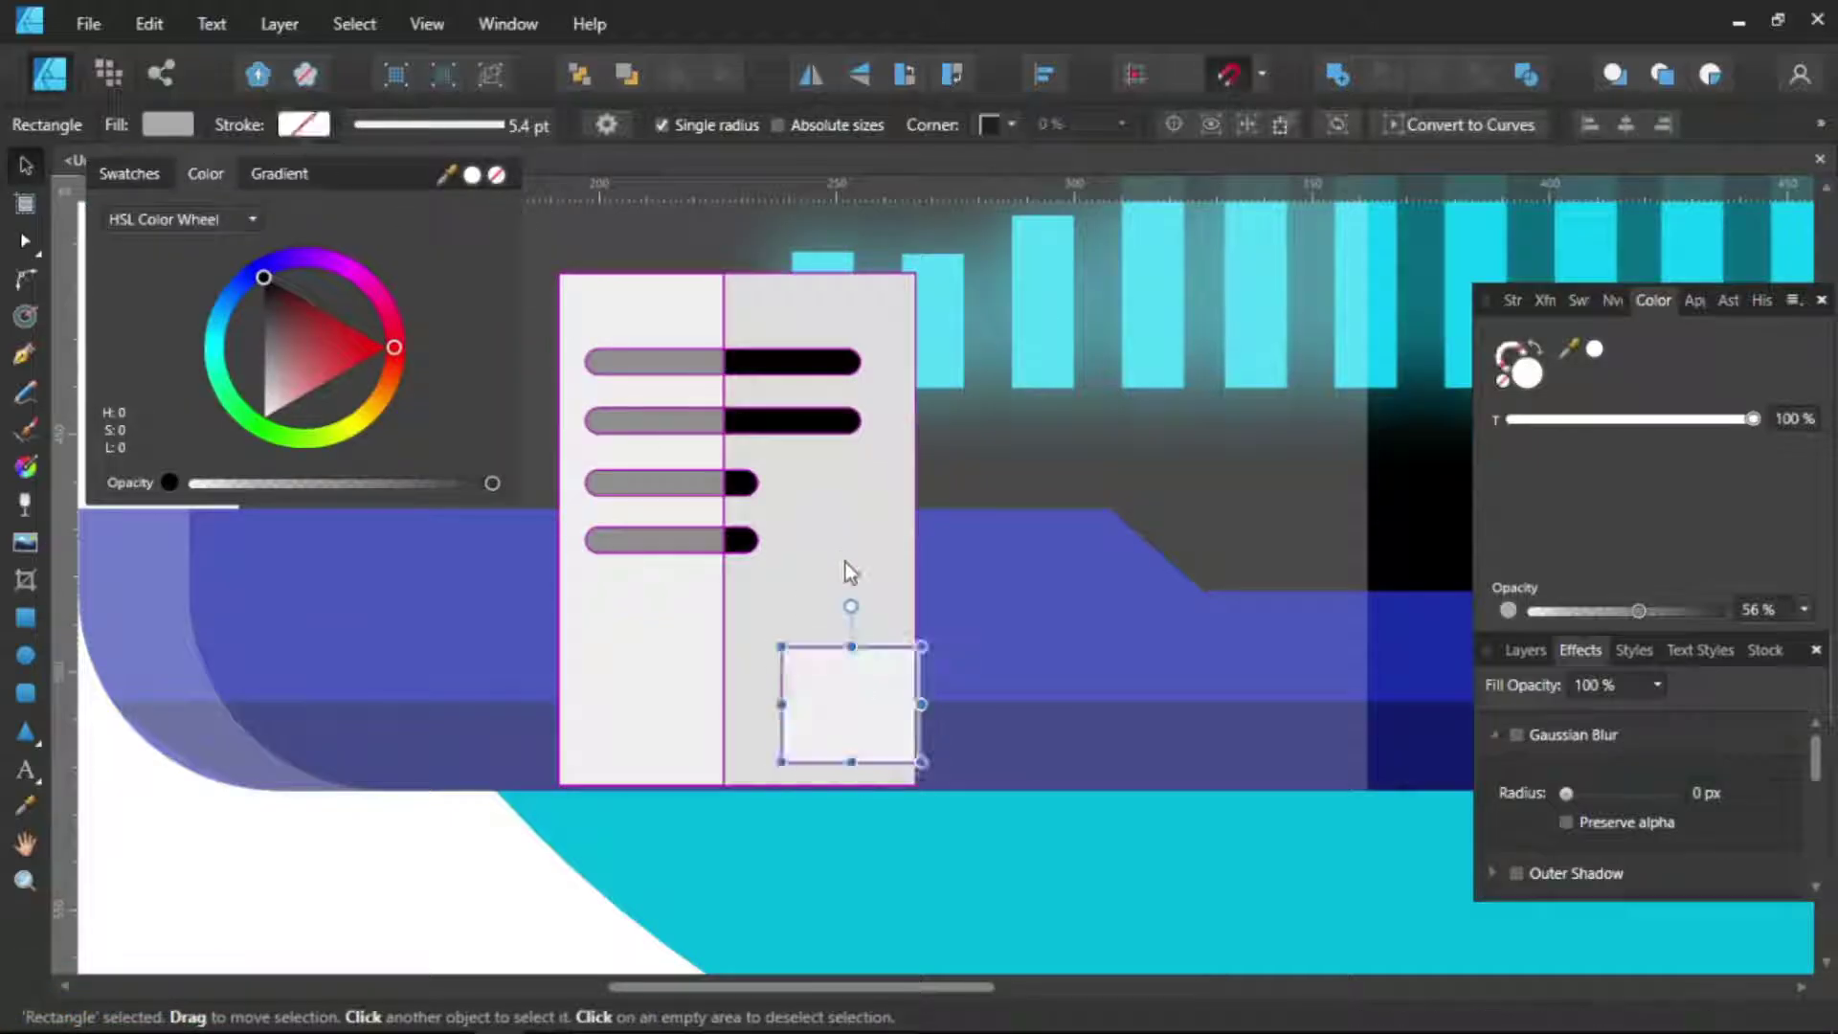
{"action": "scroll", "coordinate": [851, 762], "scroll_direction": "up", "scroll_amount": 2}
{"action": "key", "text": "ctrl+Return"}
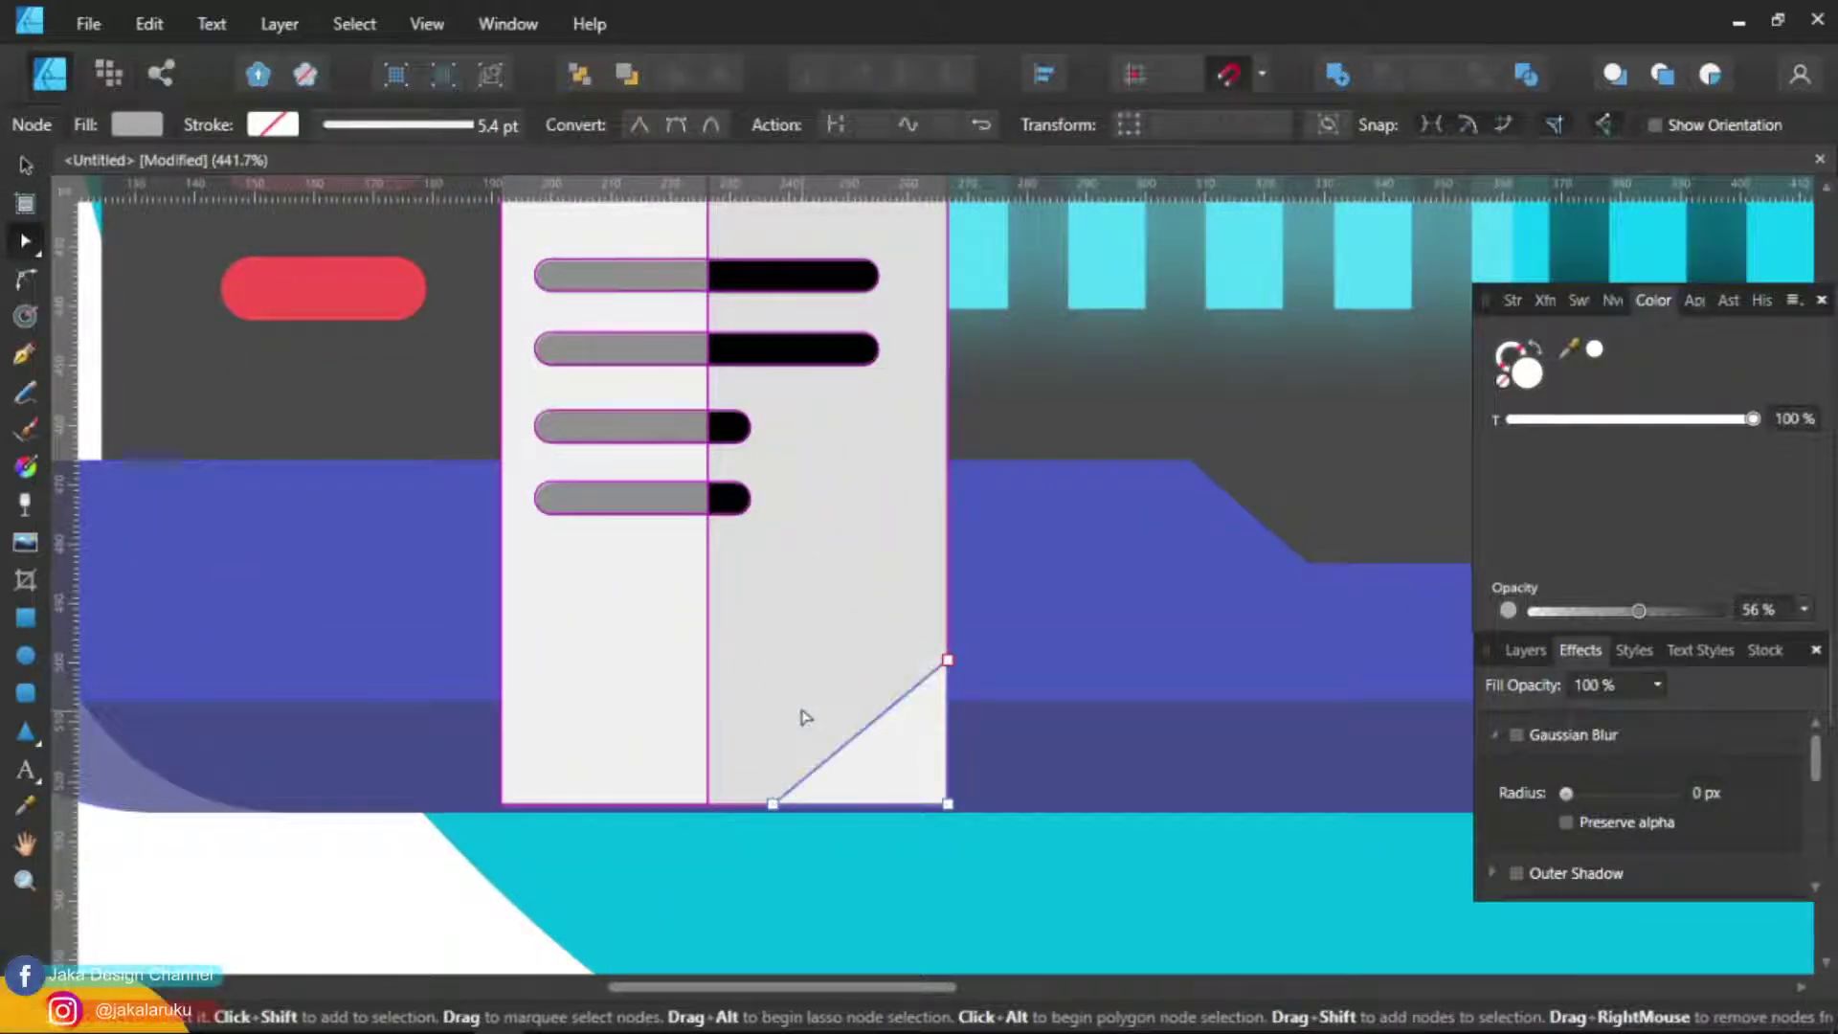
{"action": "left_click", "coordinate": [772, 660]}
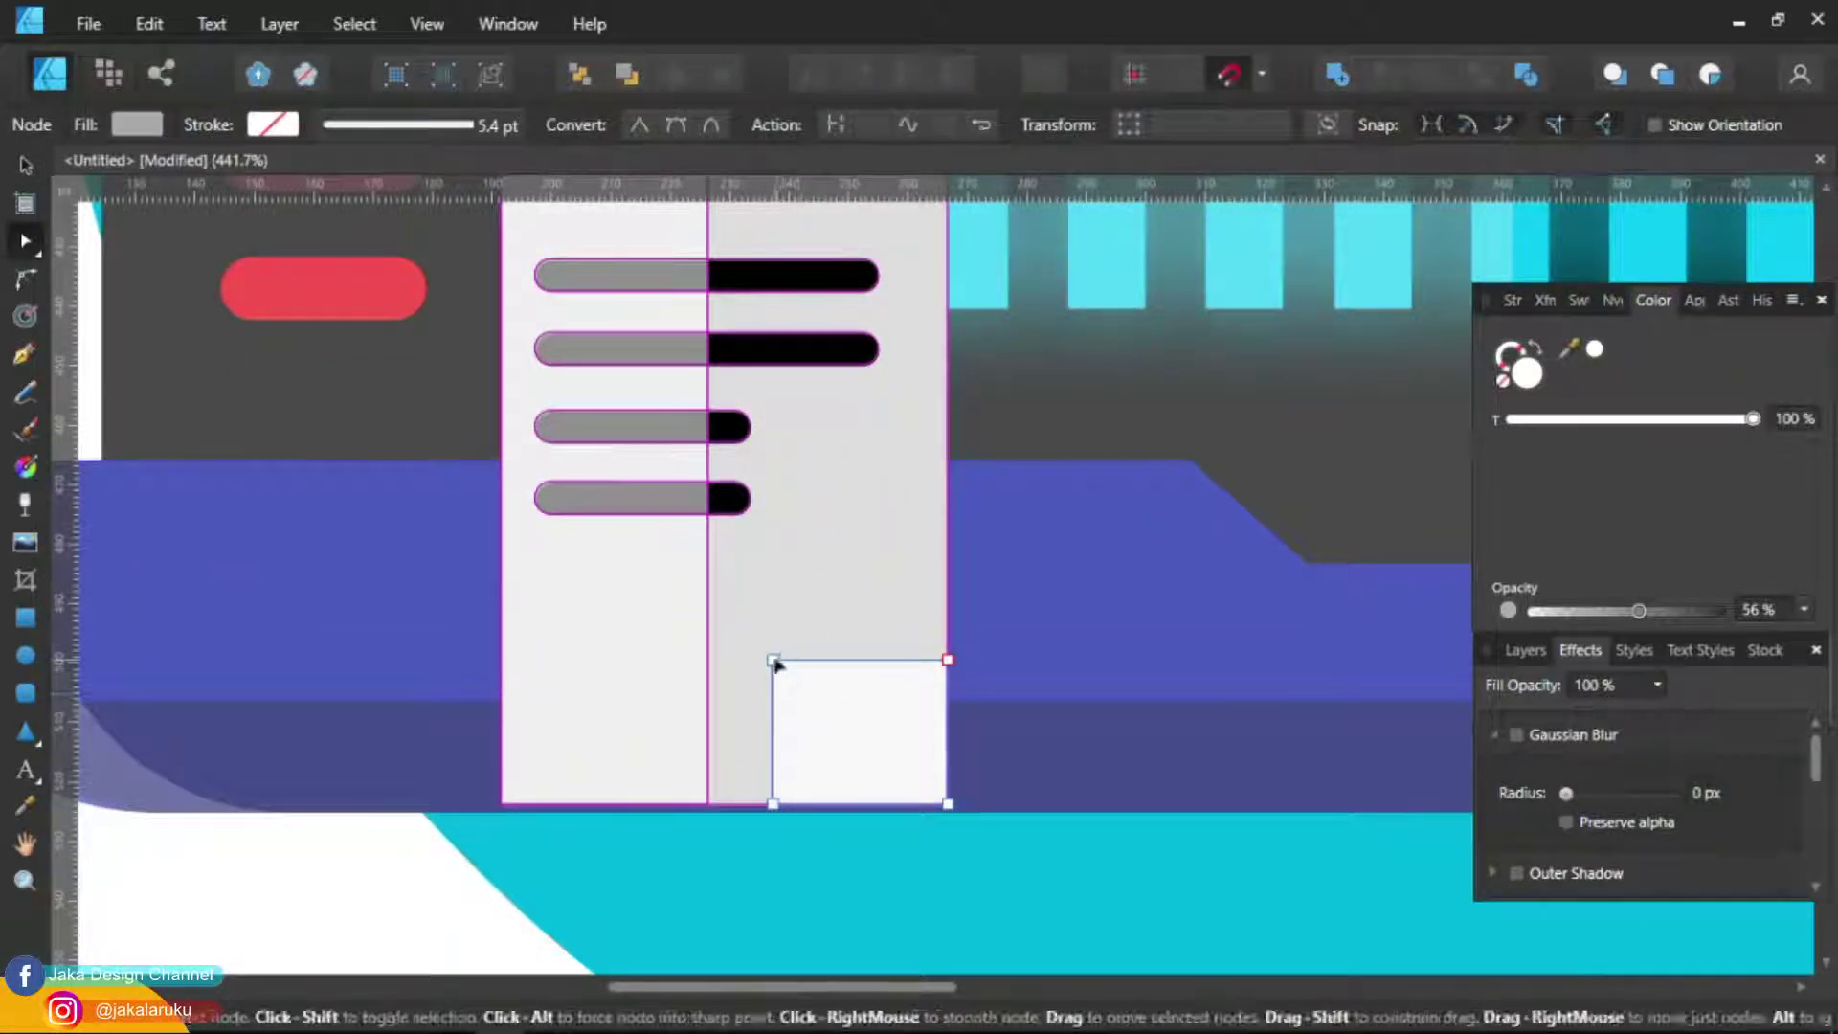
{"action": "key", "text": "Delete"}
{"action": "key", "text": "v"}
Shade the folded corner in grey and lighter grey fills
{"action": "left_click", "coordinate": [138, 125]}
{"action": "left_click", "coordinate": [176, 338]}
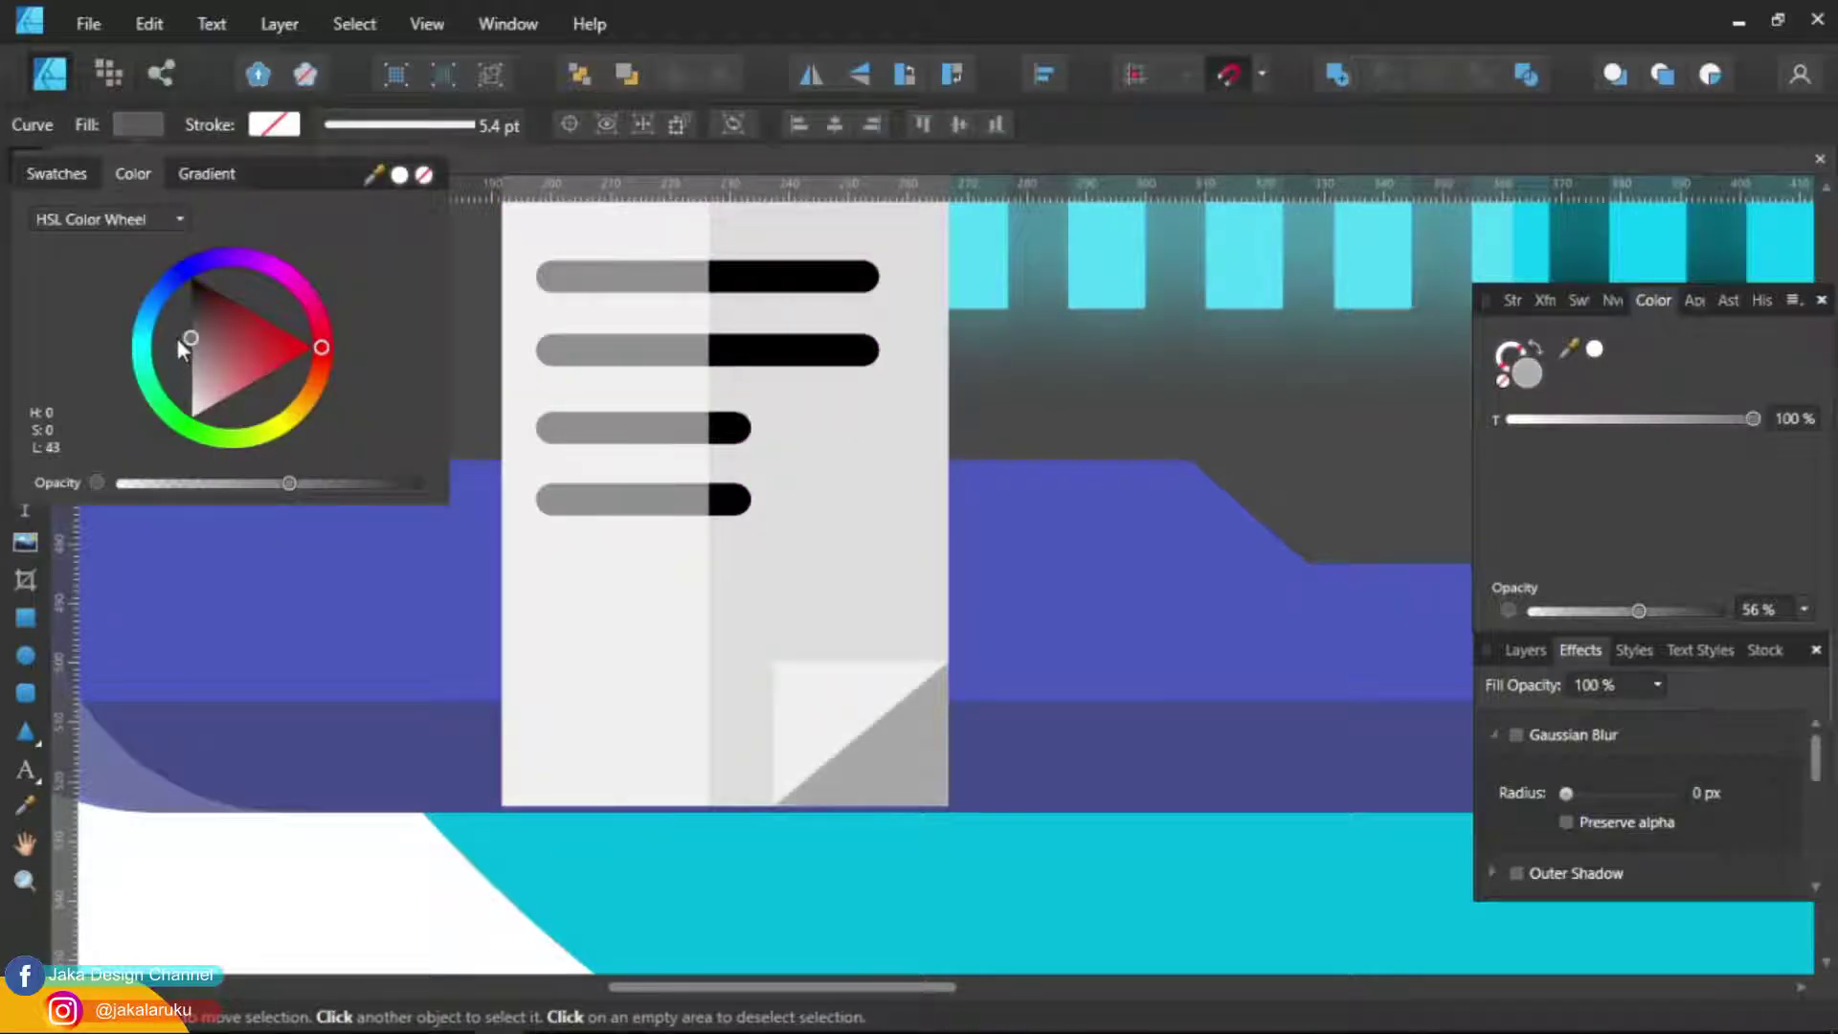
{"action": "left_click", "coordinate": [135, 122]}
{"action": "left_click", "coordinate": [138, 125]}
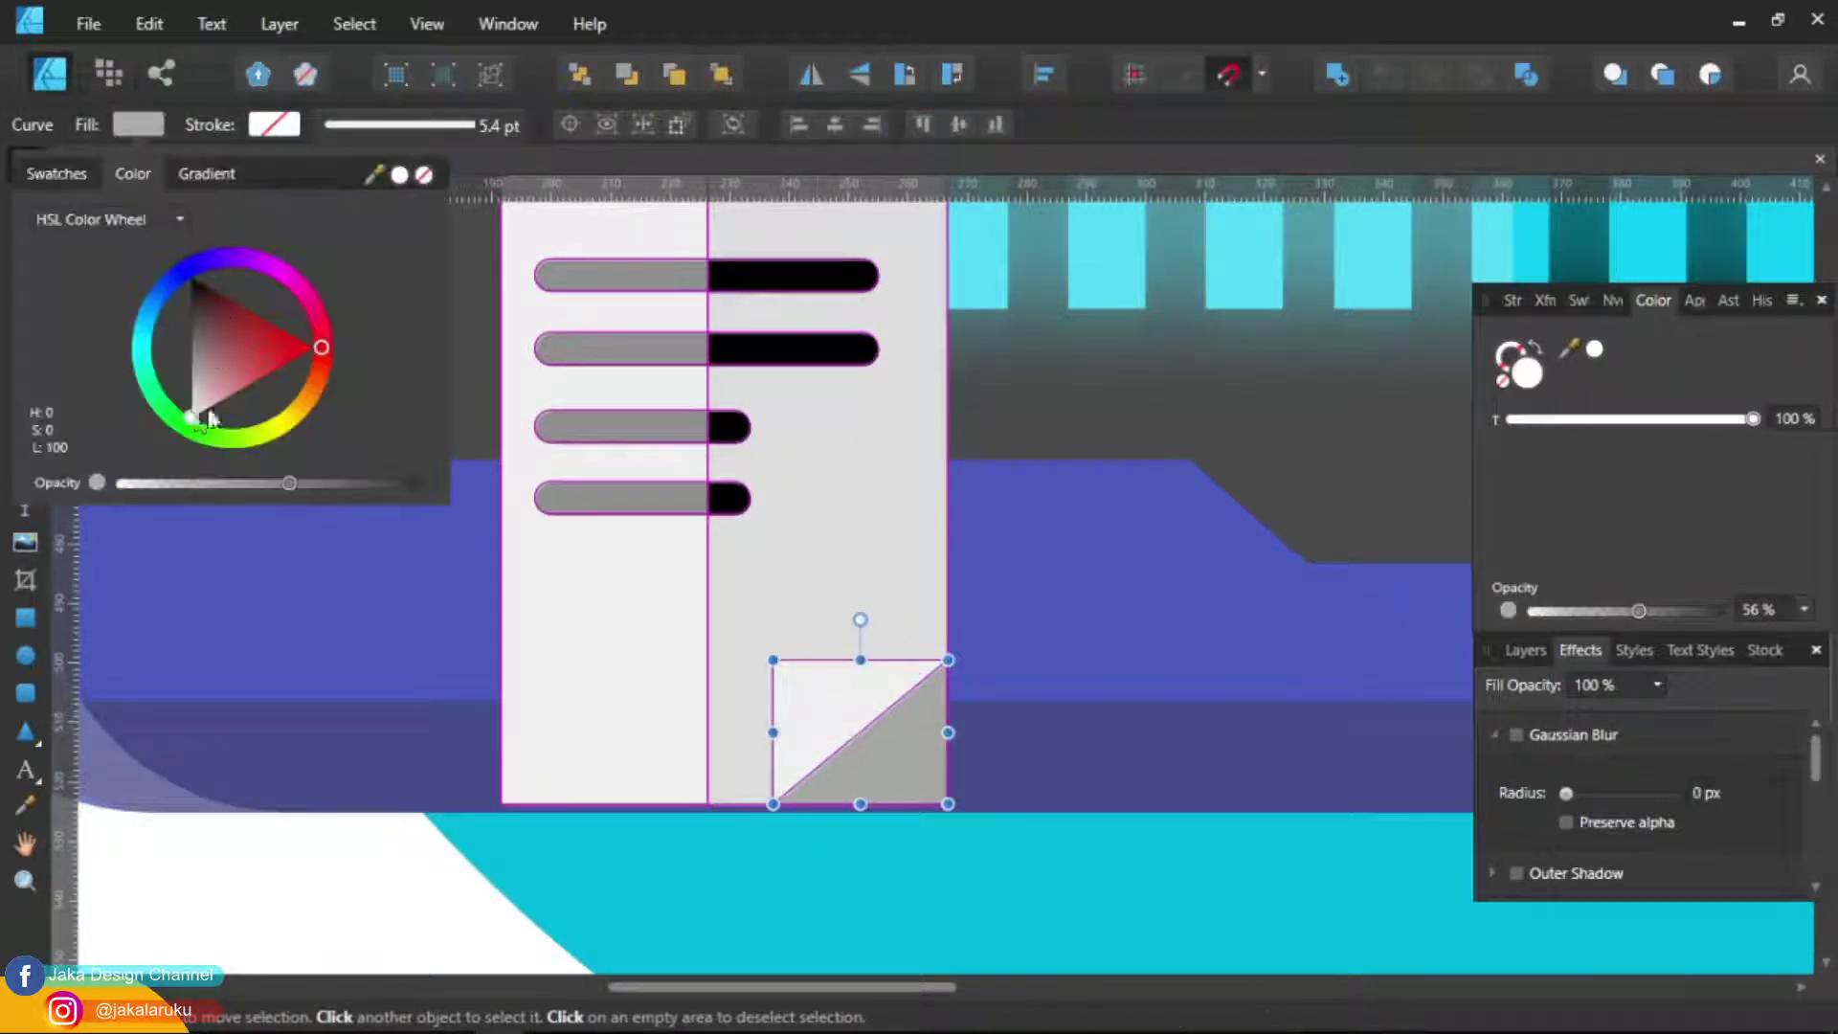
{"action": "left_click", "coordinate": [891, 766], "text": "shift"}
{"action": "key", "text": "ctrl+0"}
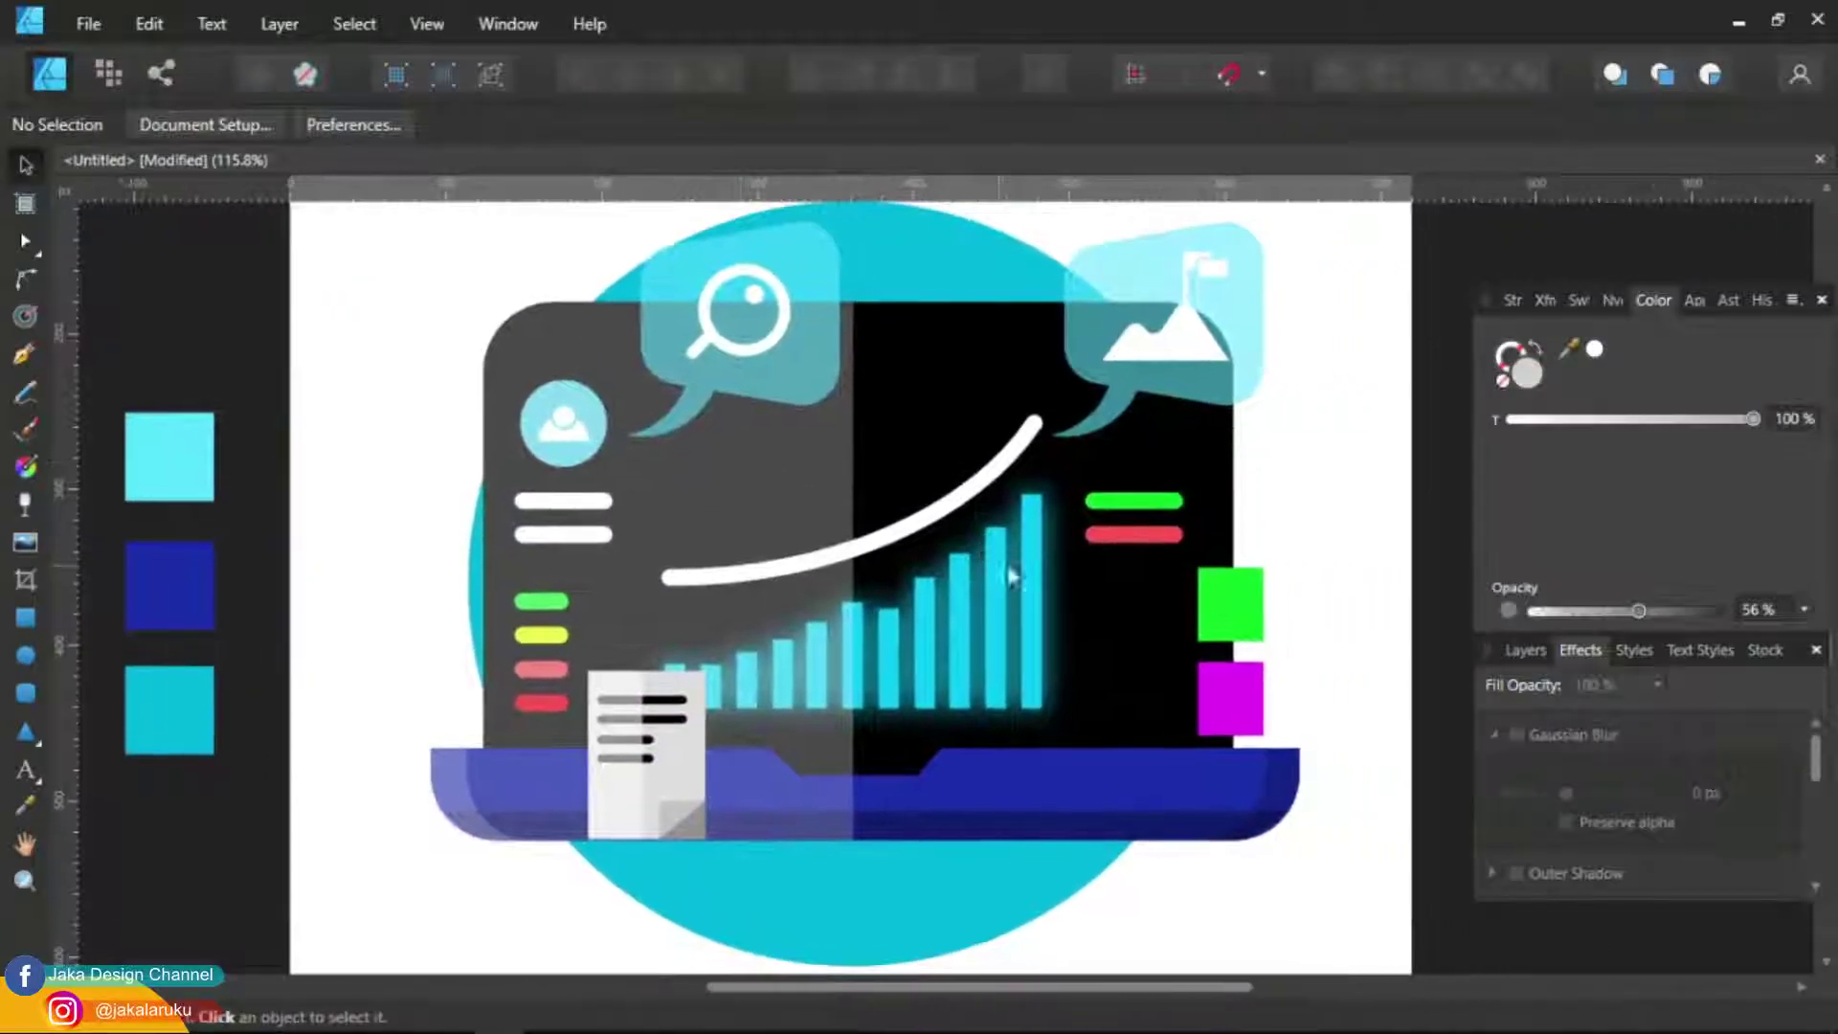
{"action": "left_click", "coordinate": [536, 403]}
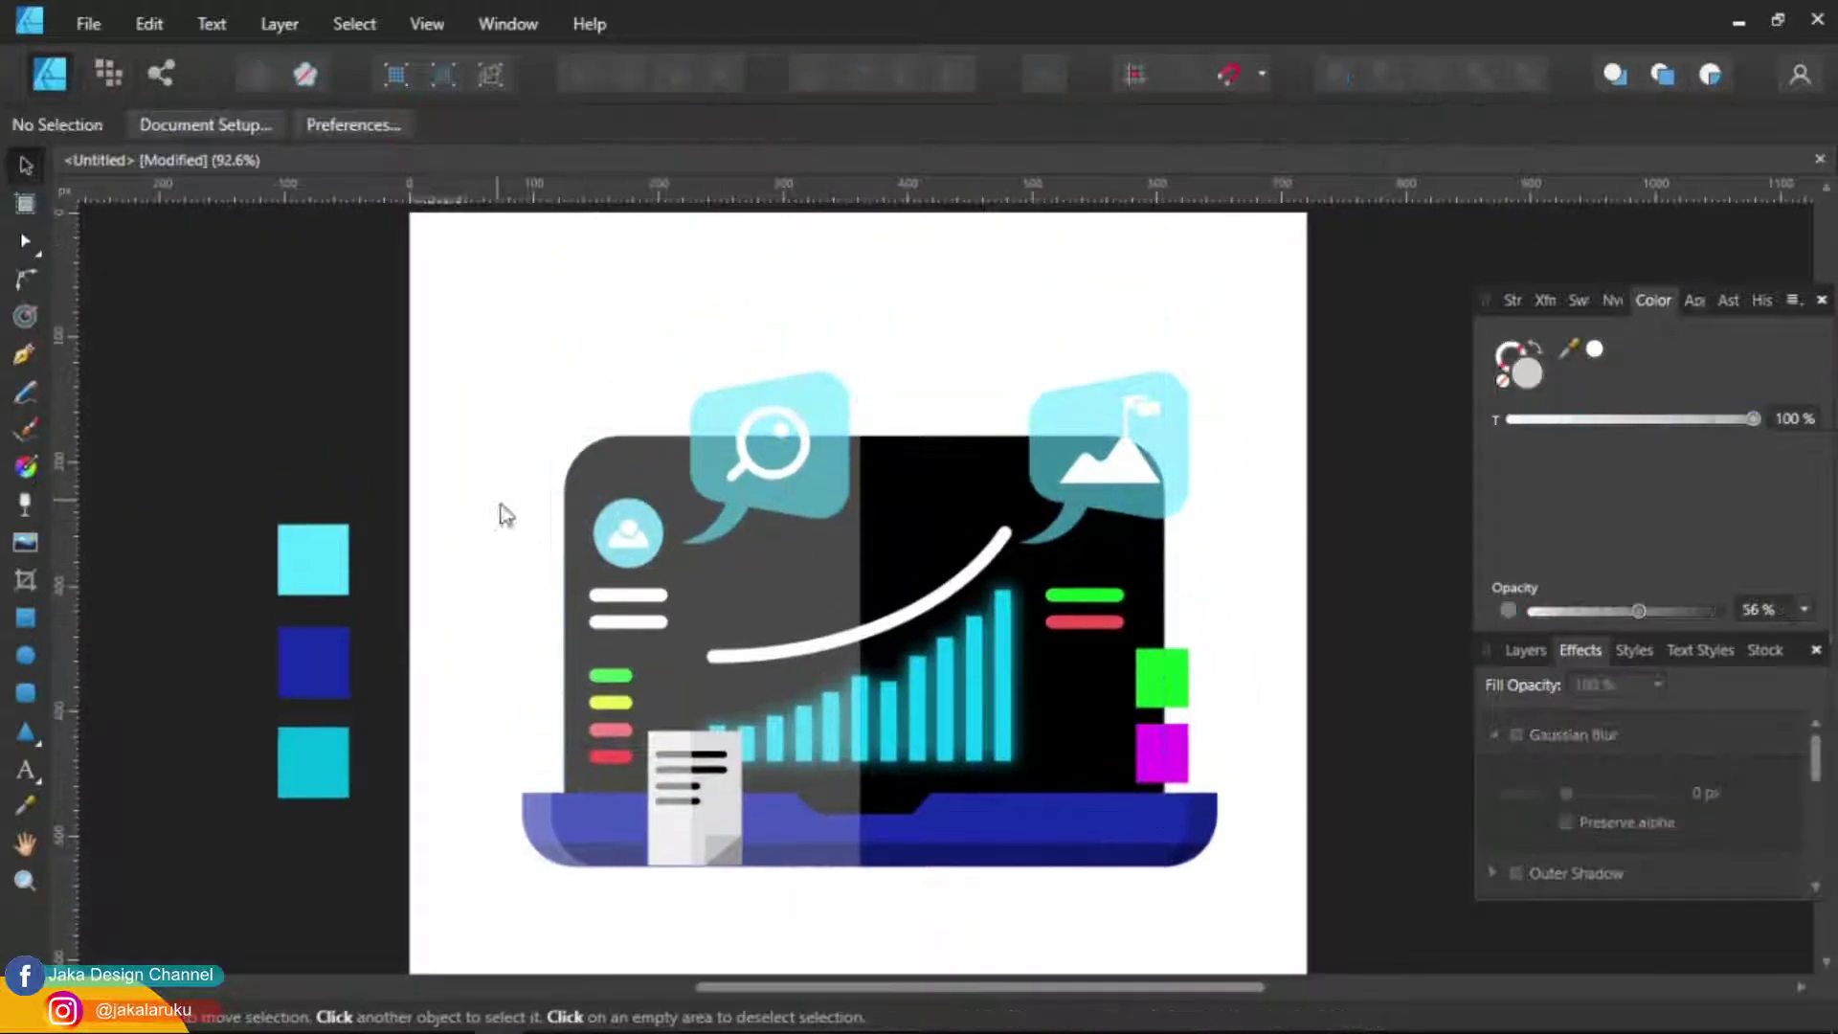
{"action": "left_click", "coordinate": [482, 316]}
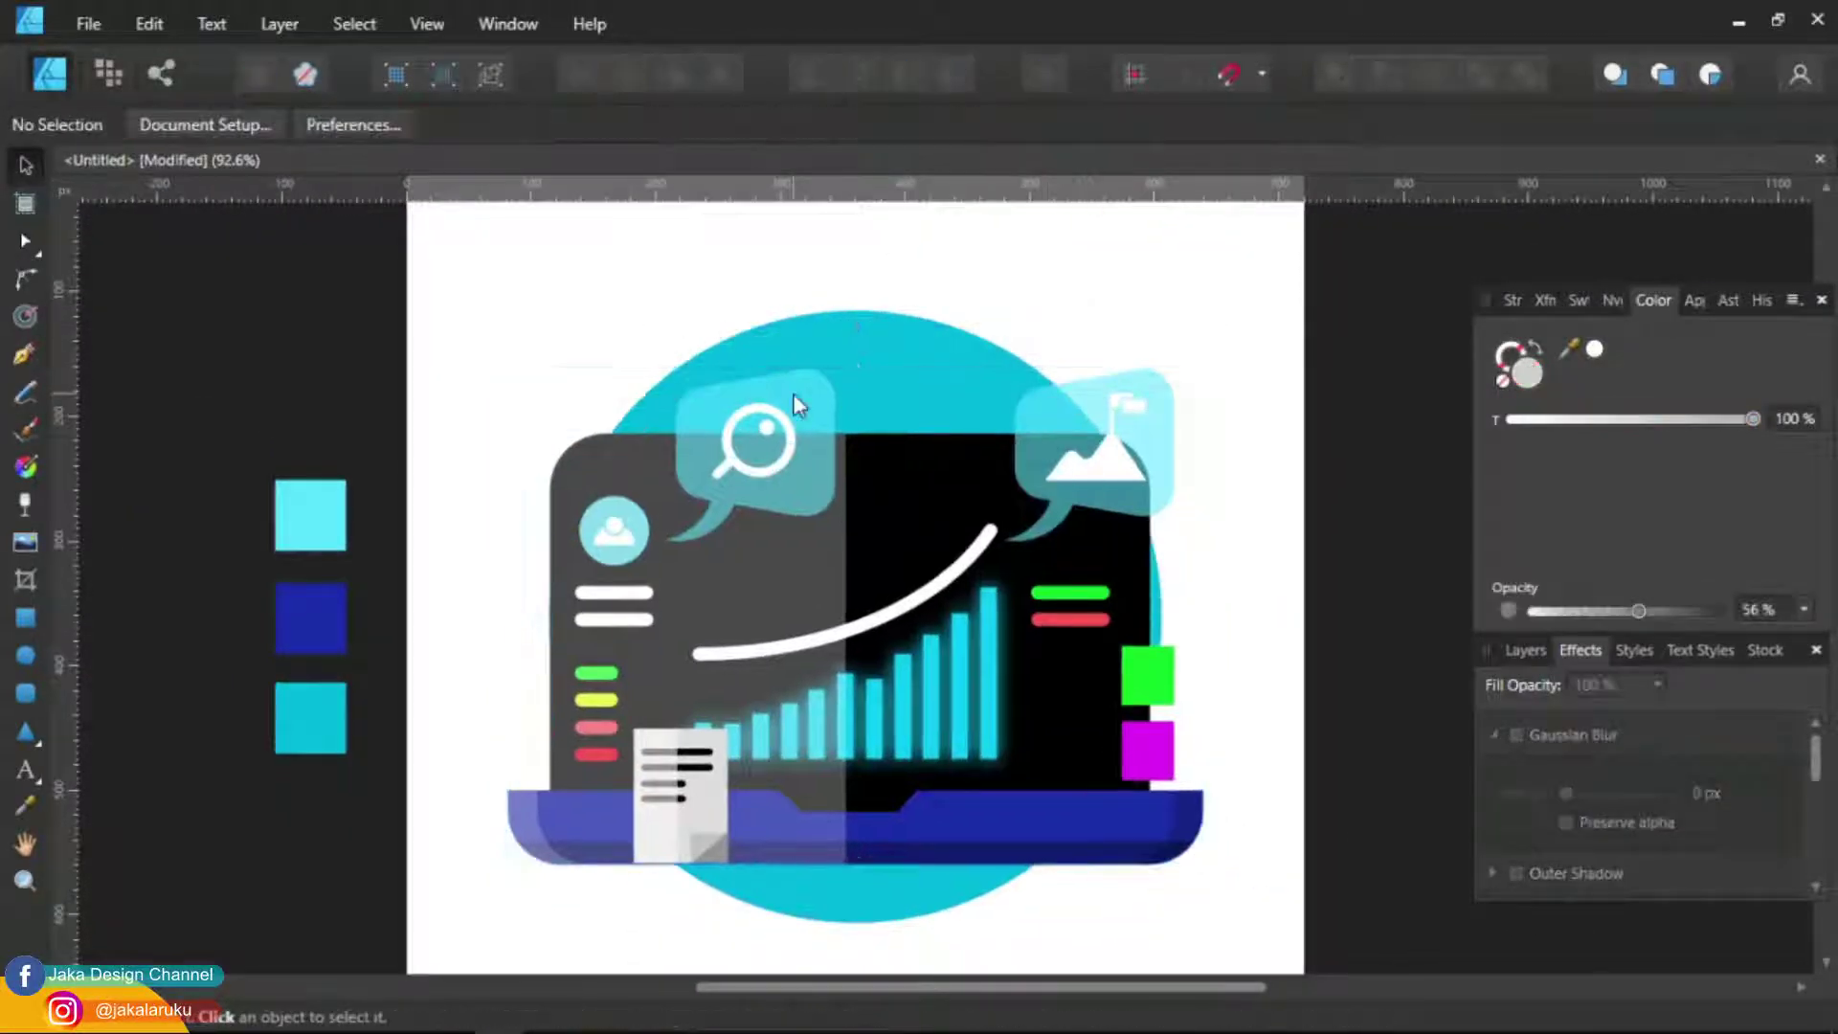
{"action": "scroll", "coordinate": [859, 627], "scroll_direction": "down", "scroll_amount": 2}
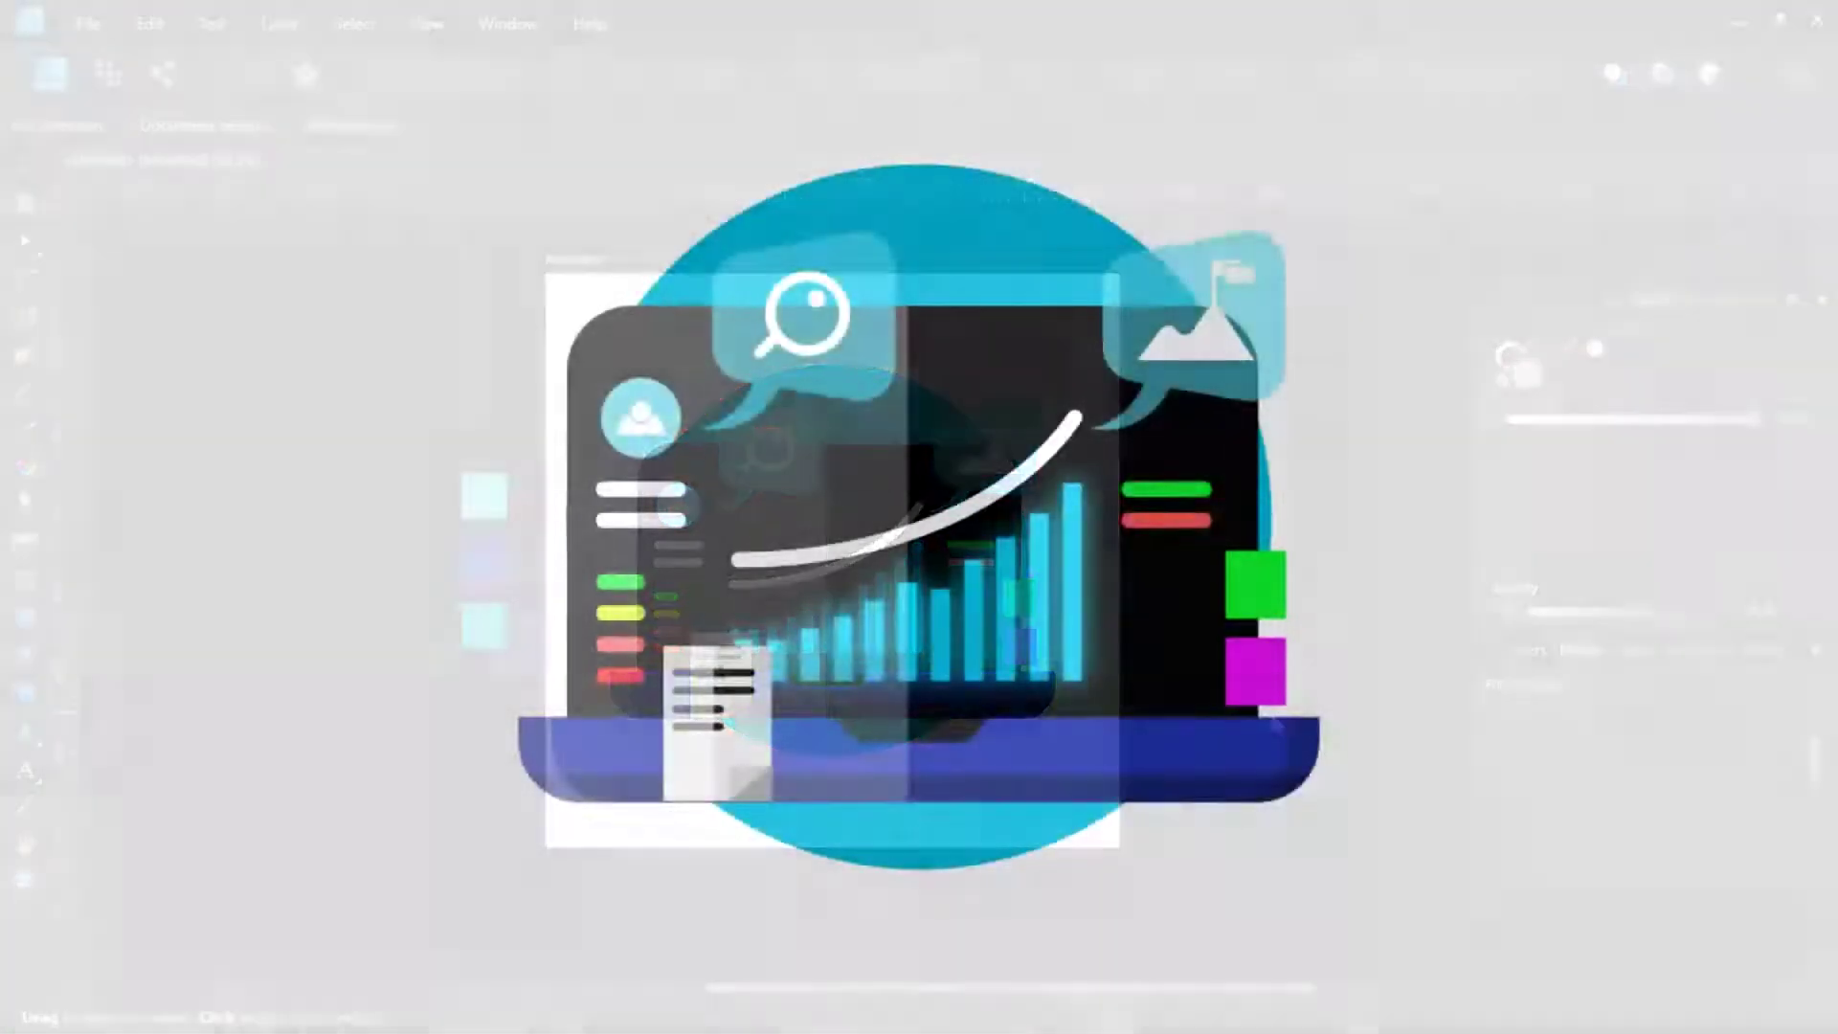